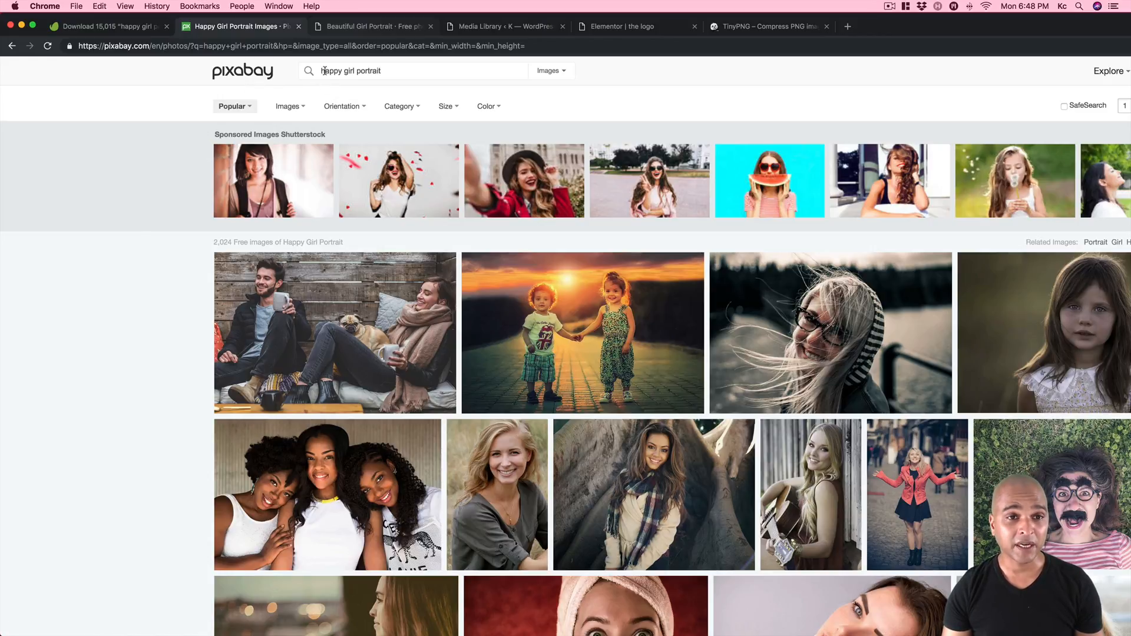
- Browse the Pixabay happy girl portrait results and check the download sizes offered for the portrait in the purple flower field
scroll(389, 341, down, 15)
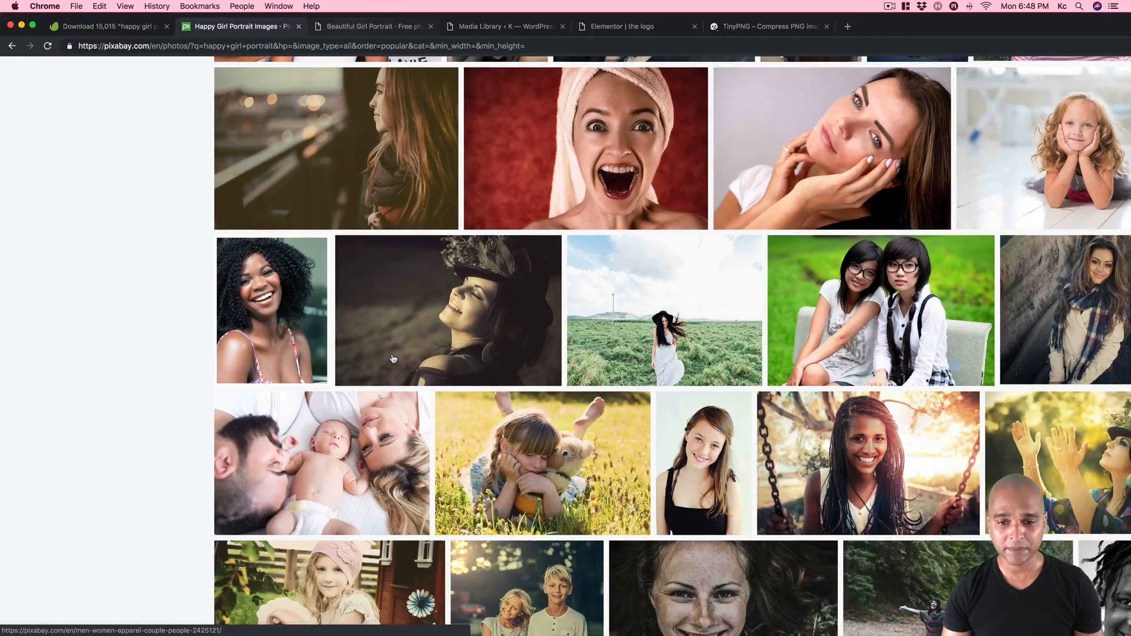
scroll(393, 359, down, 8)
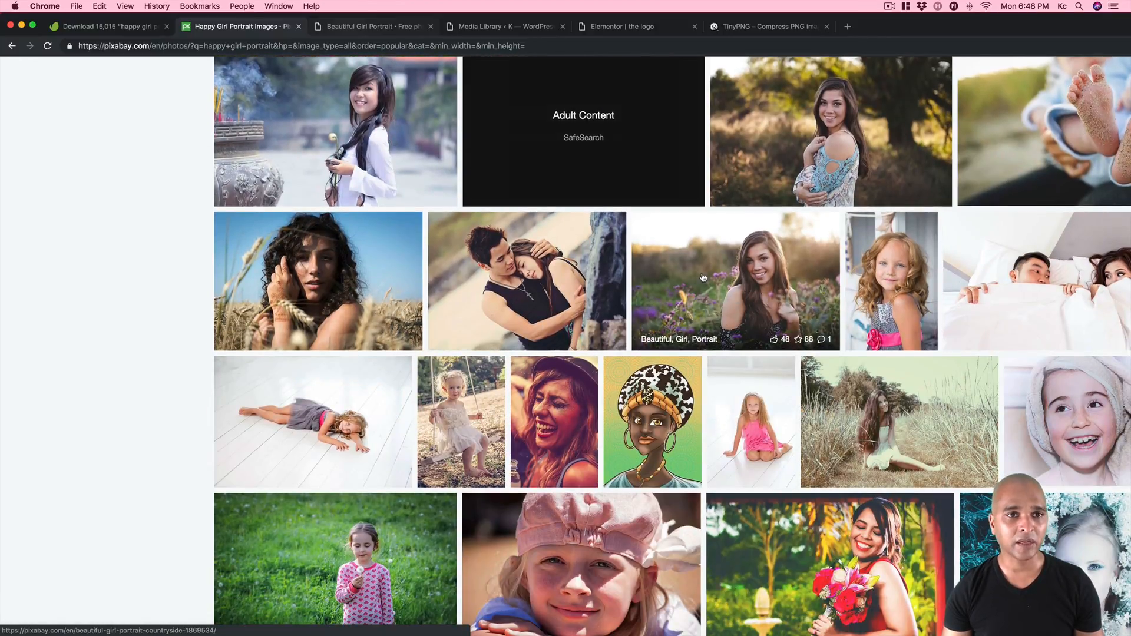
key(ctrl+Tab)
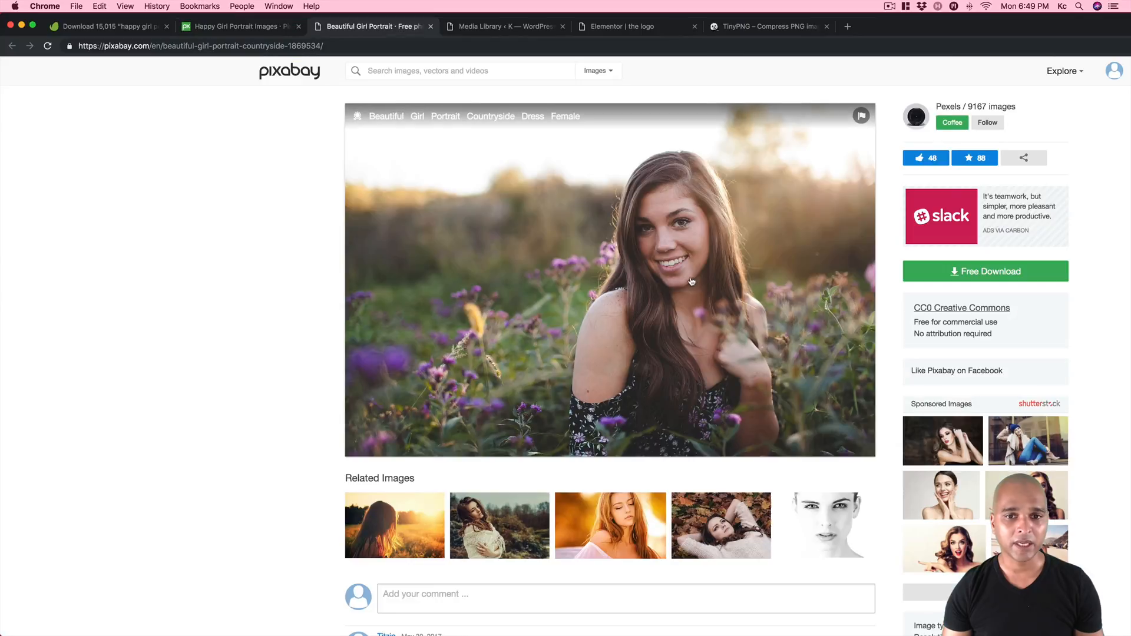
click(979, 275)
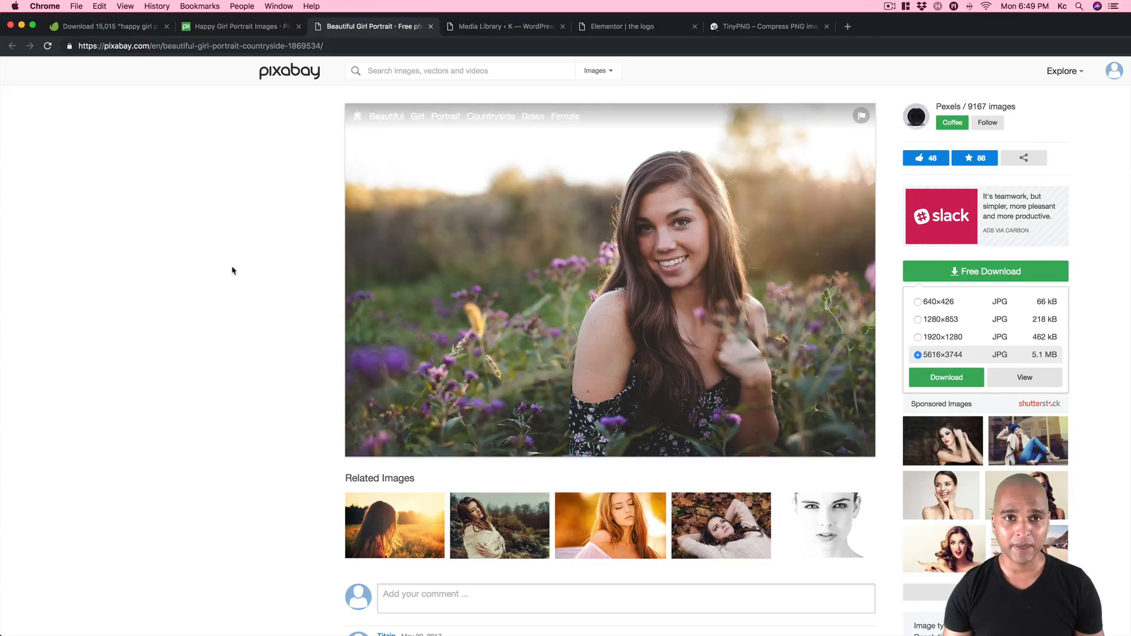
click(161, 248)
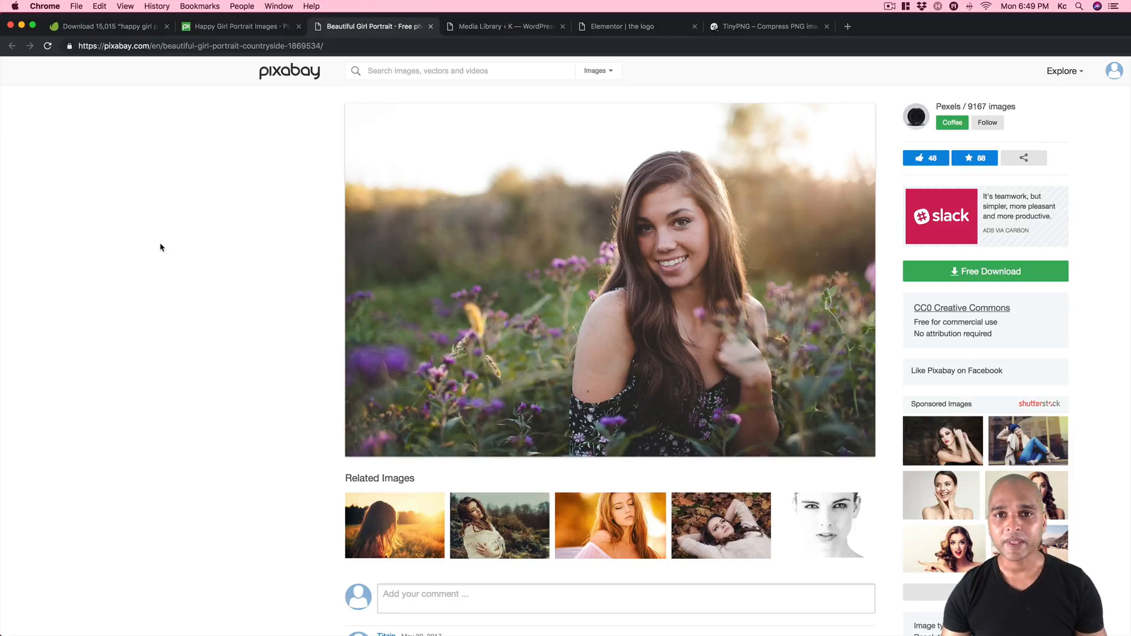
- Switch to Photopea and open beautiful-1869534.jpg from the Downloads folder after previewing its file details
click(615, 28)
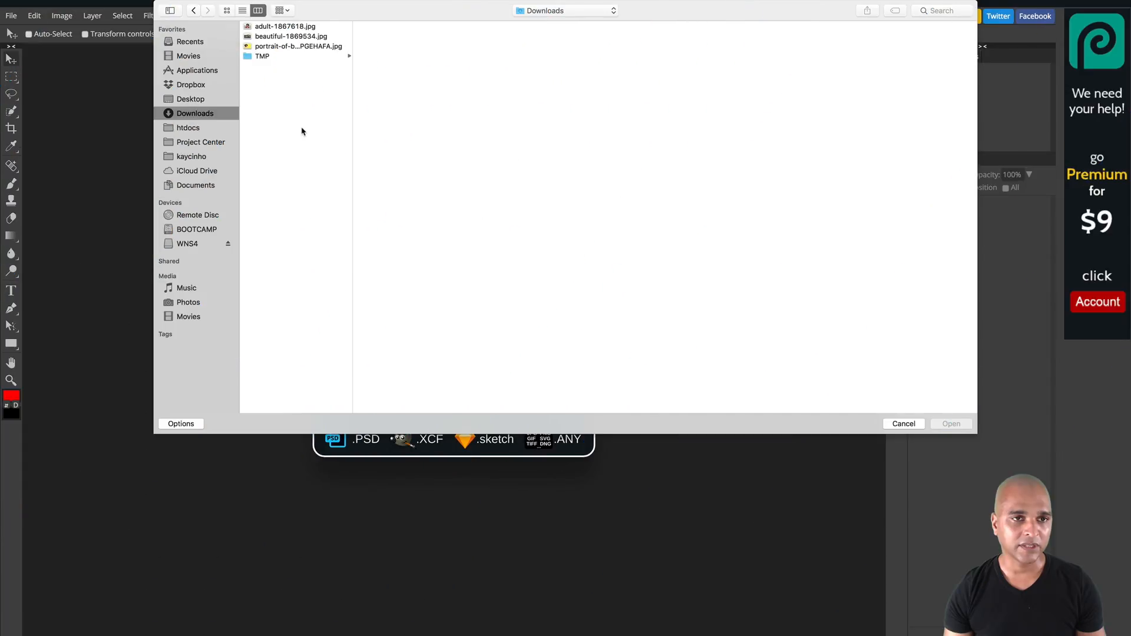
click(259, 26)
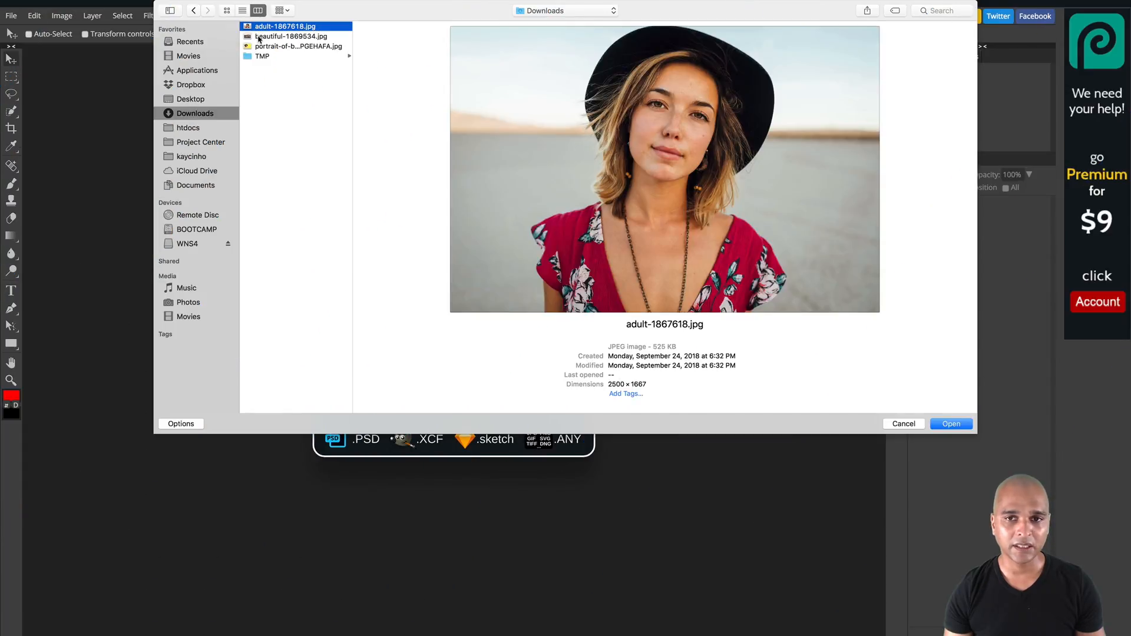
click(265, 37)
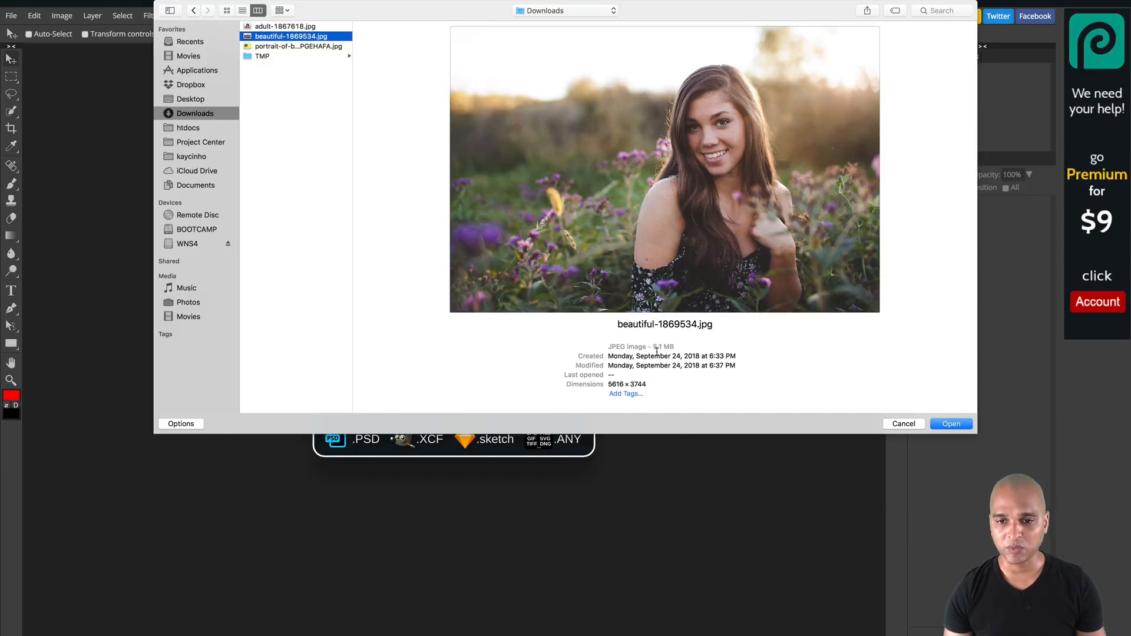
drag(652, 347, 675, 347)
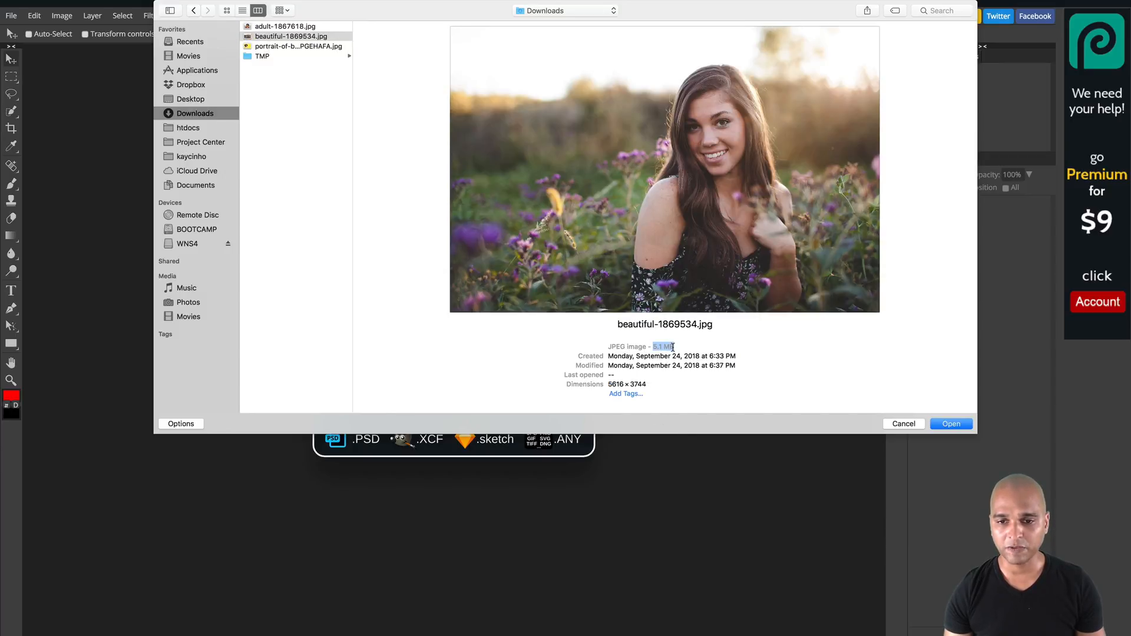
click(951, 424)
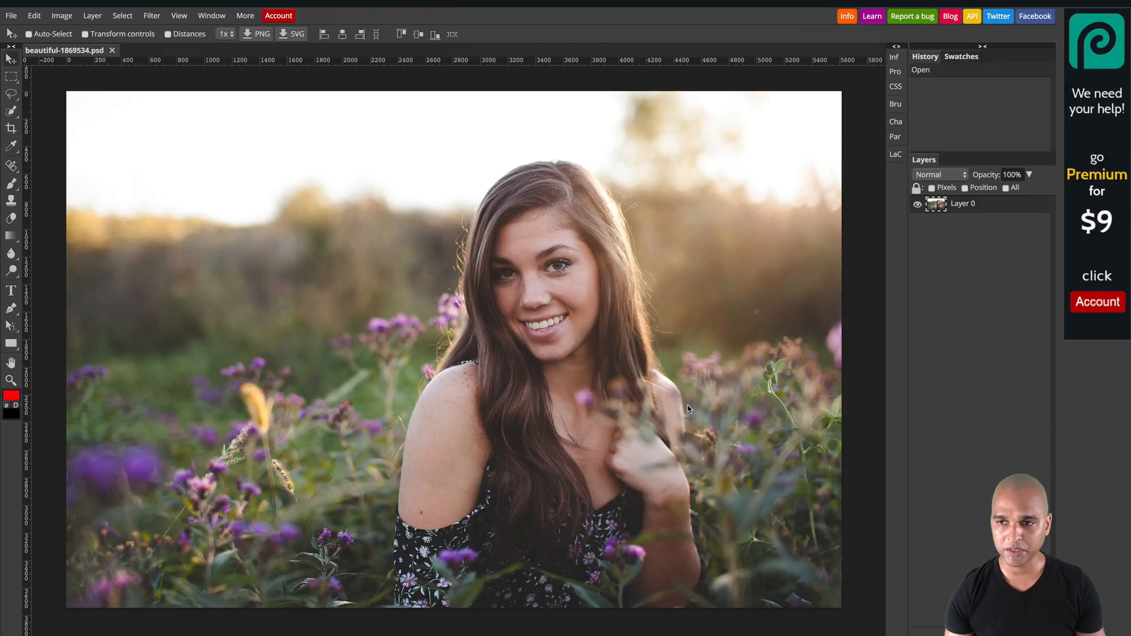
- Create a new project named Hero at 1920 × 1080 px, 72 DPI, with a white background
click(12, 16)
click(31, 37)
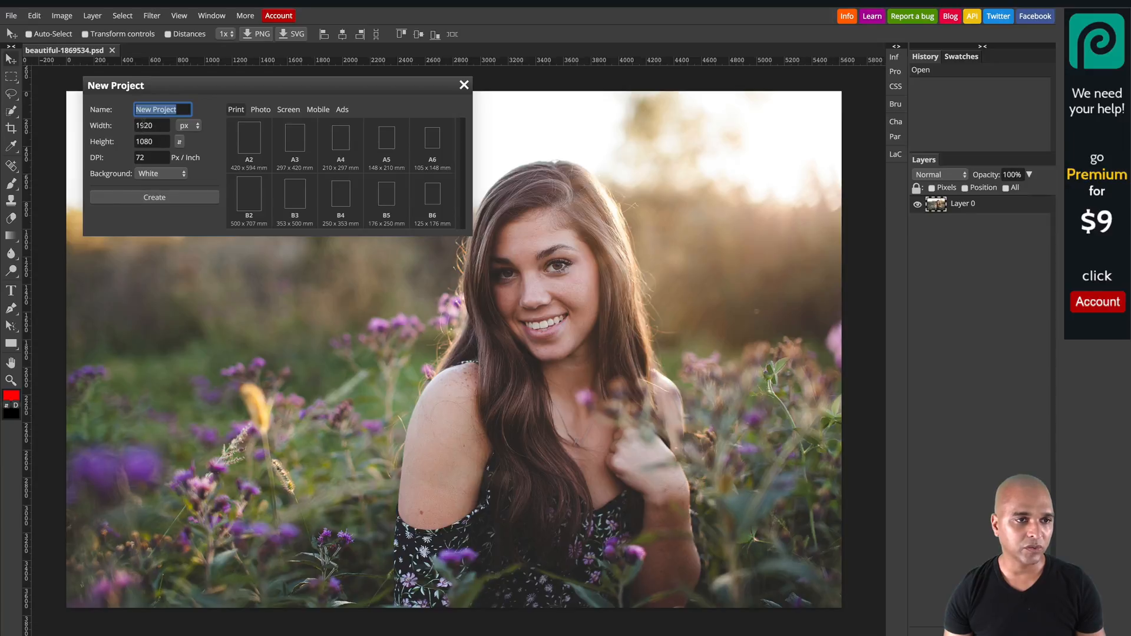
text(Demo)
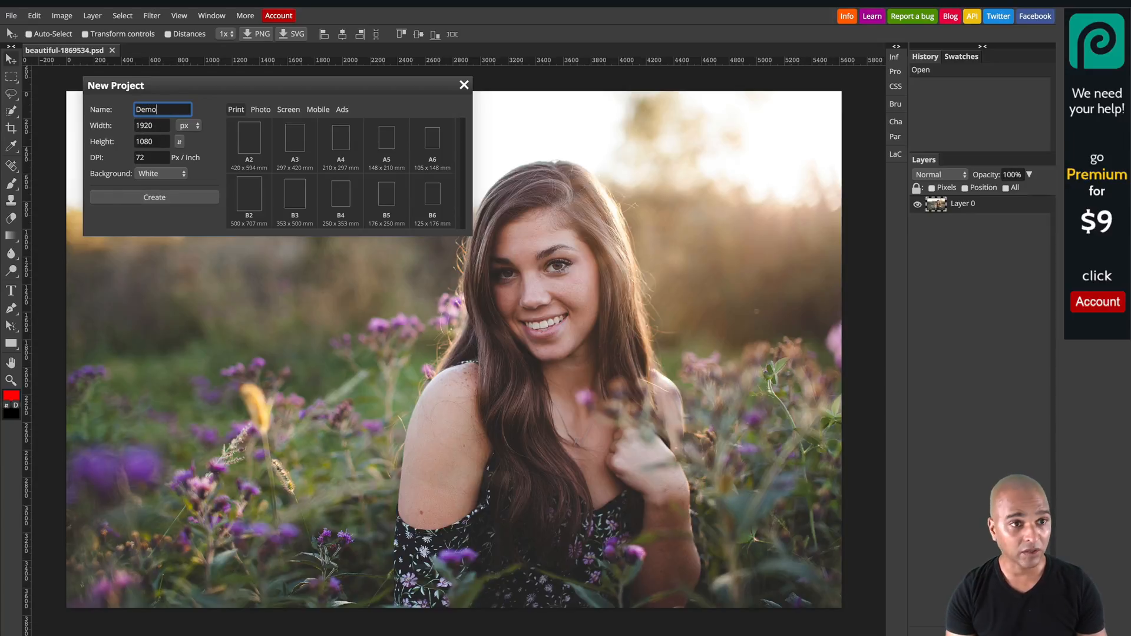
key(ctrl+a)
text(Hero)
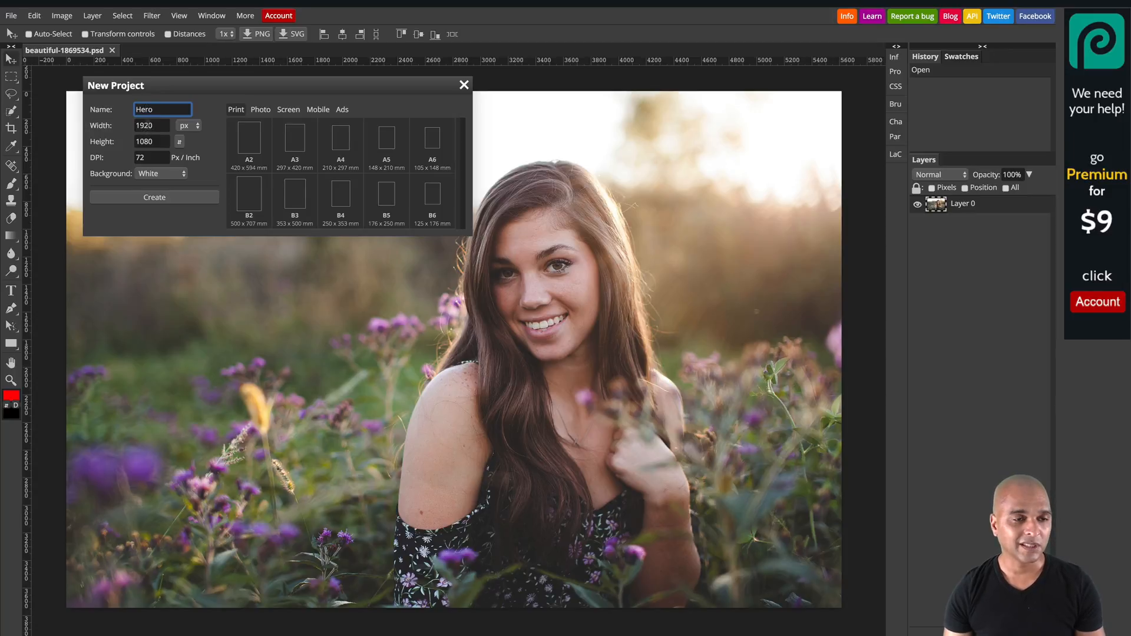
double_click(152, 126)
click(153, 125)
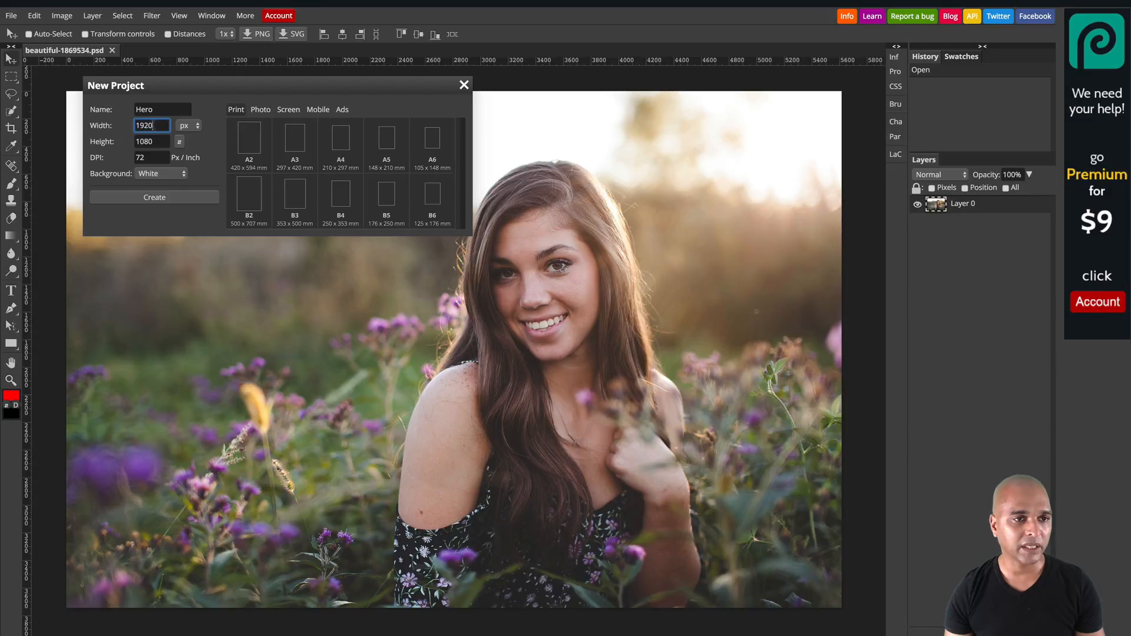
mouse_move(152, 125)
mouse_down()
mouse_move(139, 126)
mouse_move(157, 126)
mouse_up()
double_click(142, 141)
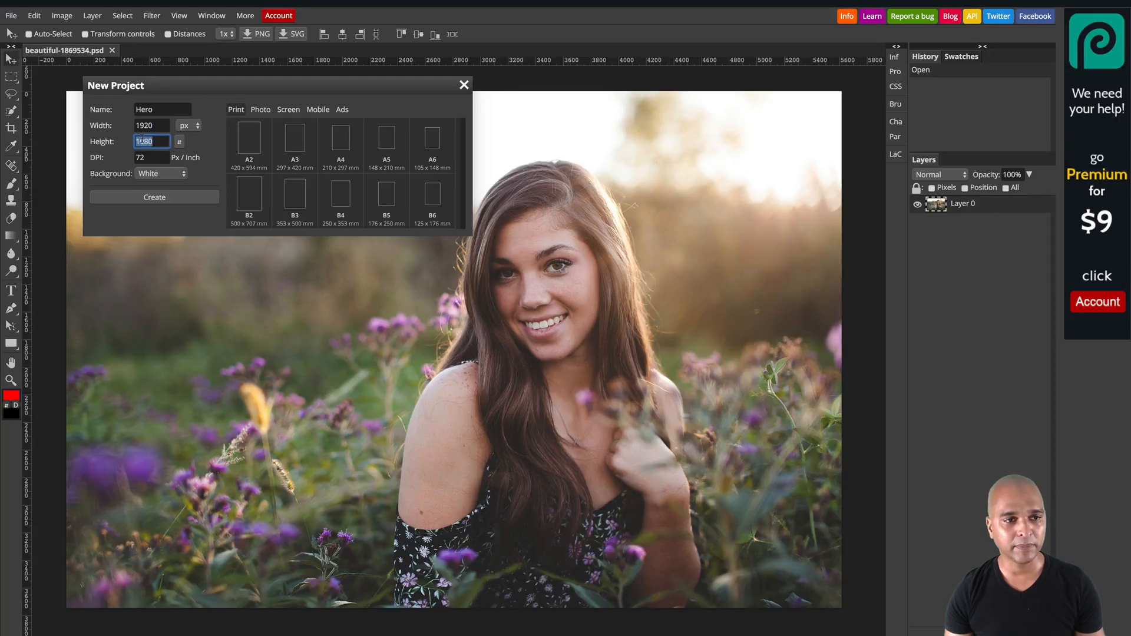
click(152, 199)
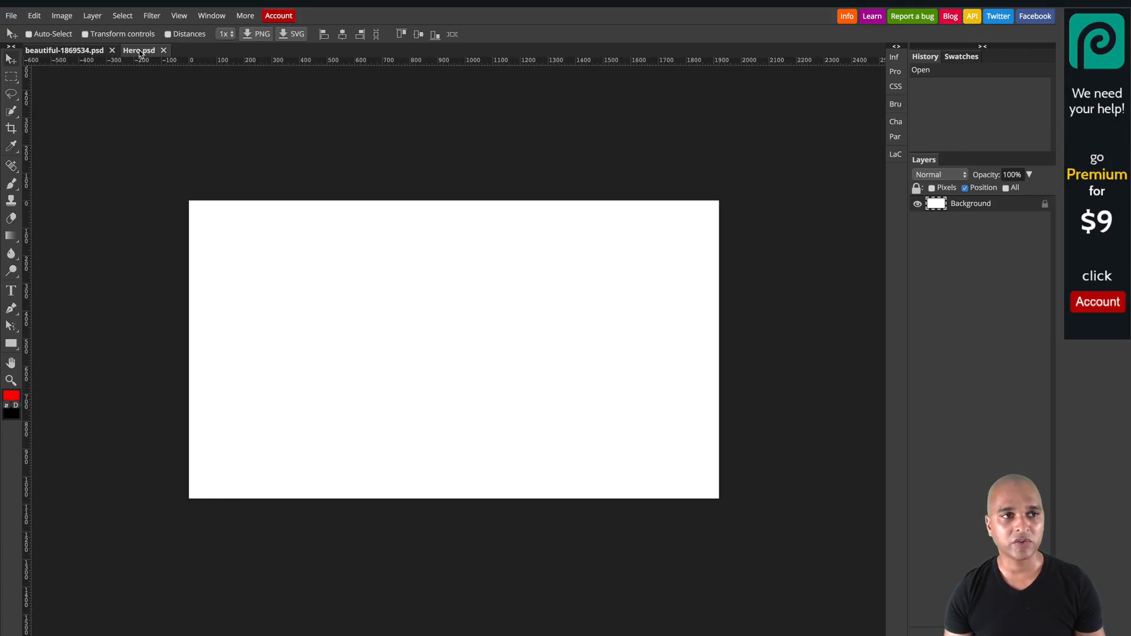
- Copy the portrait photo from its own document into Hero.psd and shift it to cover the whole canvas
click(68, 52)
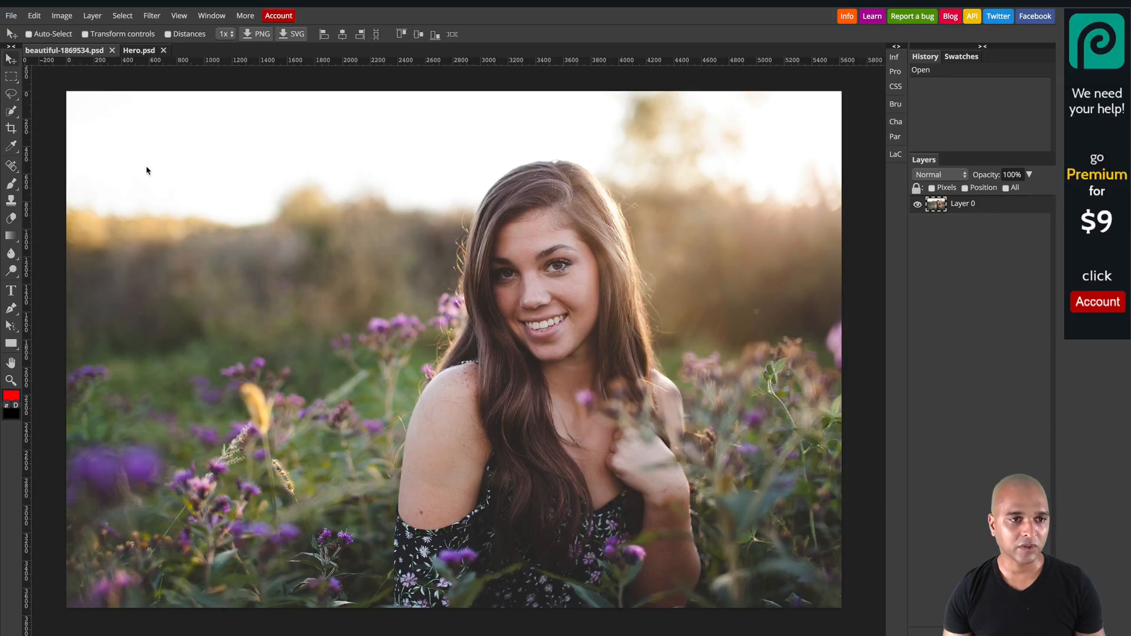
drag(146, 170, 137, 52)
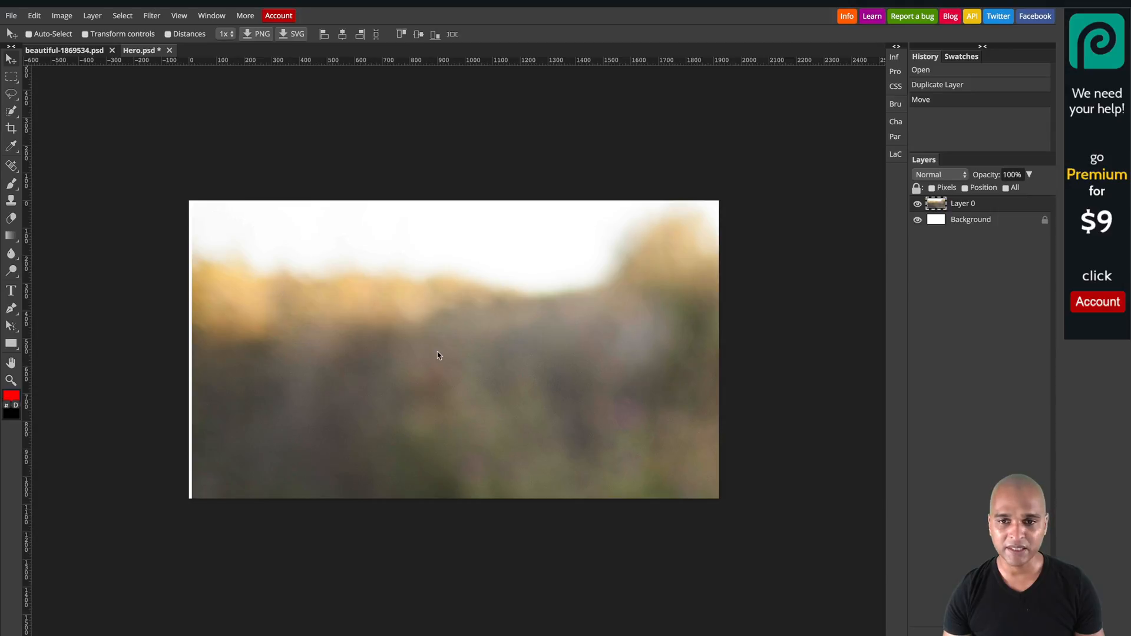
drag(338, 321, 290, 301)
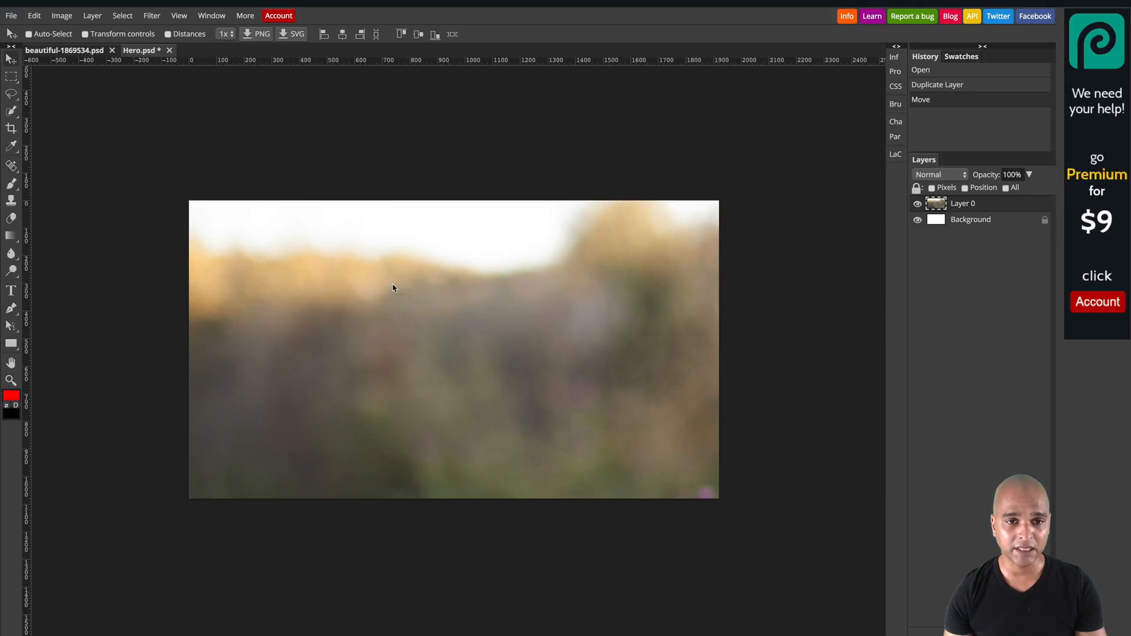
- Free-transform the portrait layer, scaling it proportionally to about 38% and aligning its left edge with the canvas
key(ctrl+alt+t)
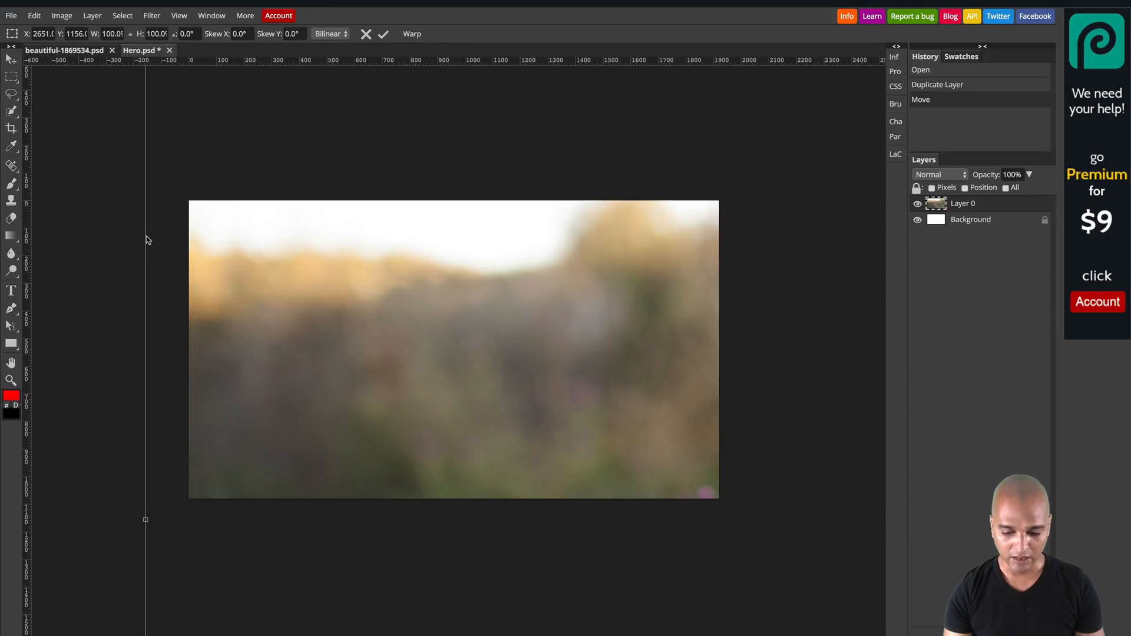
key(ctrl+minus)
key(ctrl+minus)
key(ctrl+minus)
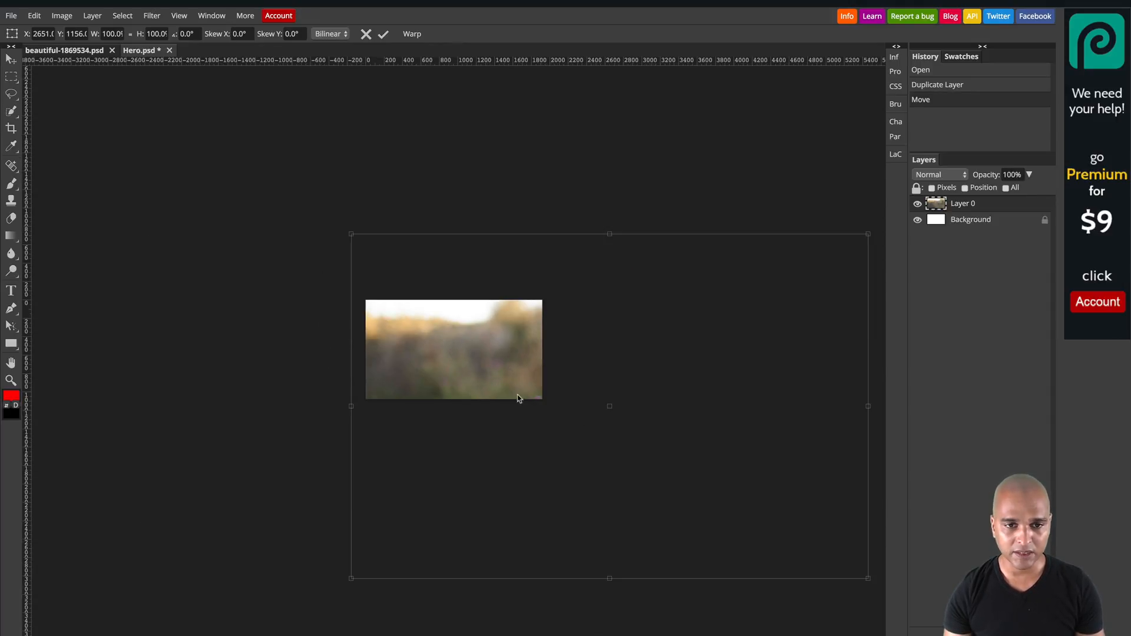
drag(435, 335, 401, 338)
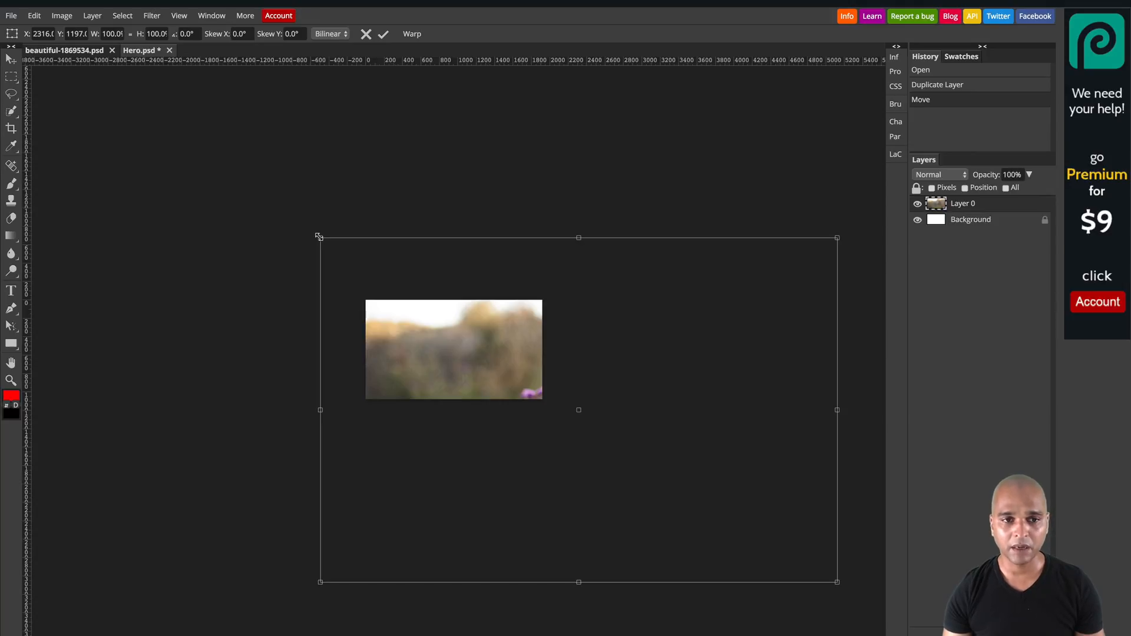
drag(318, 236, 386, 283)
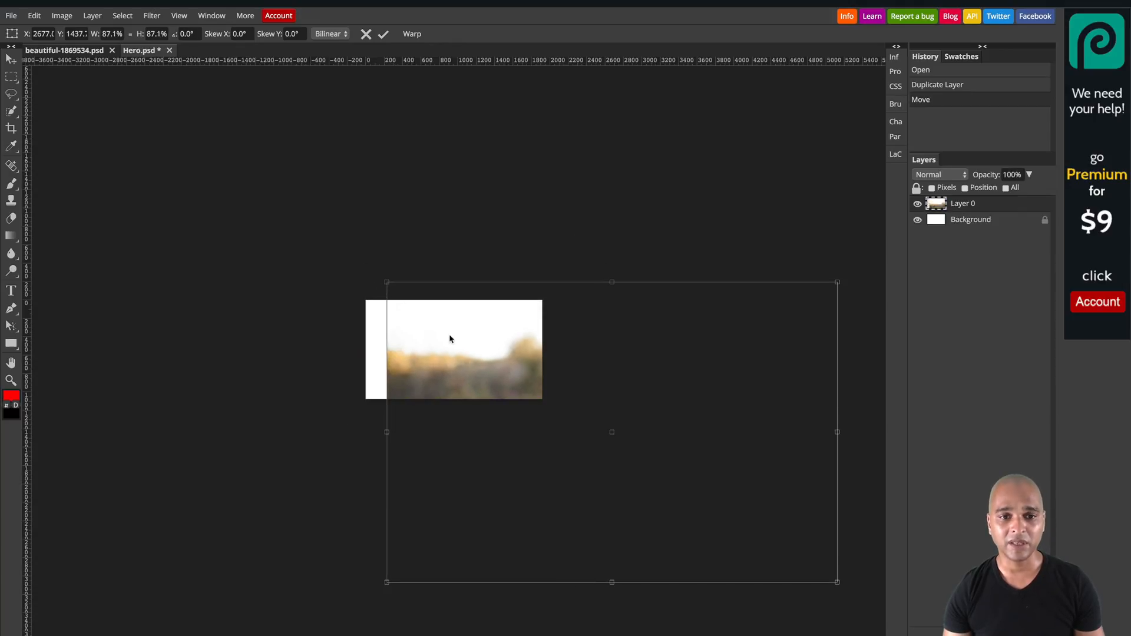
drag(450, 338, 424, 351)
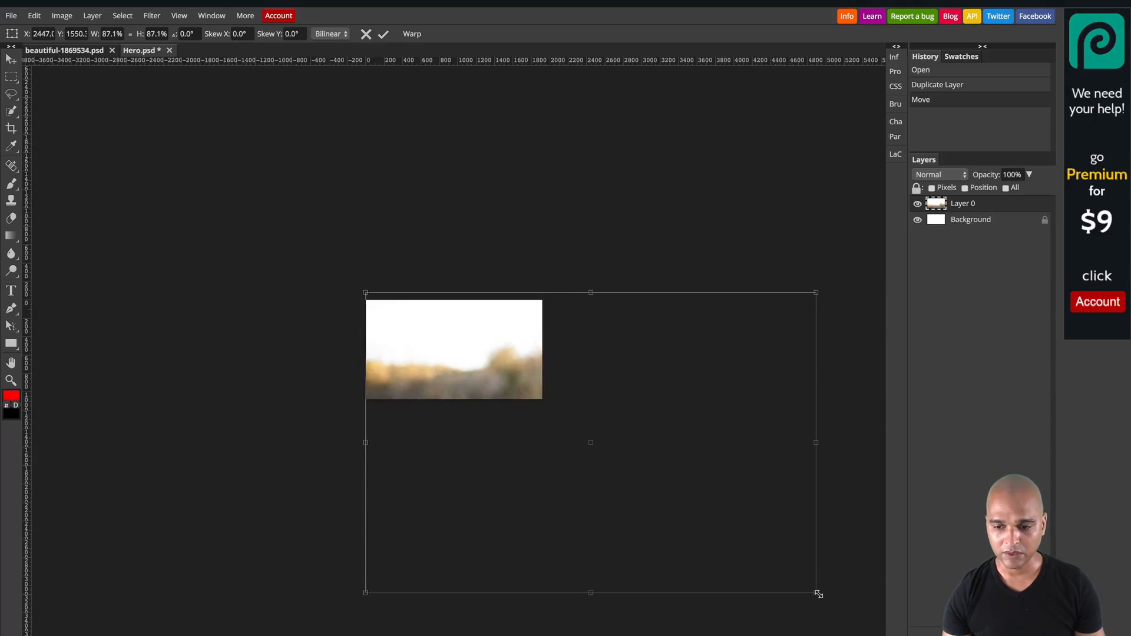
drag(755, 534, 562, 385)
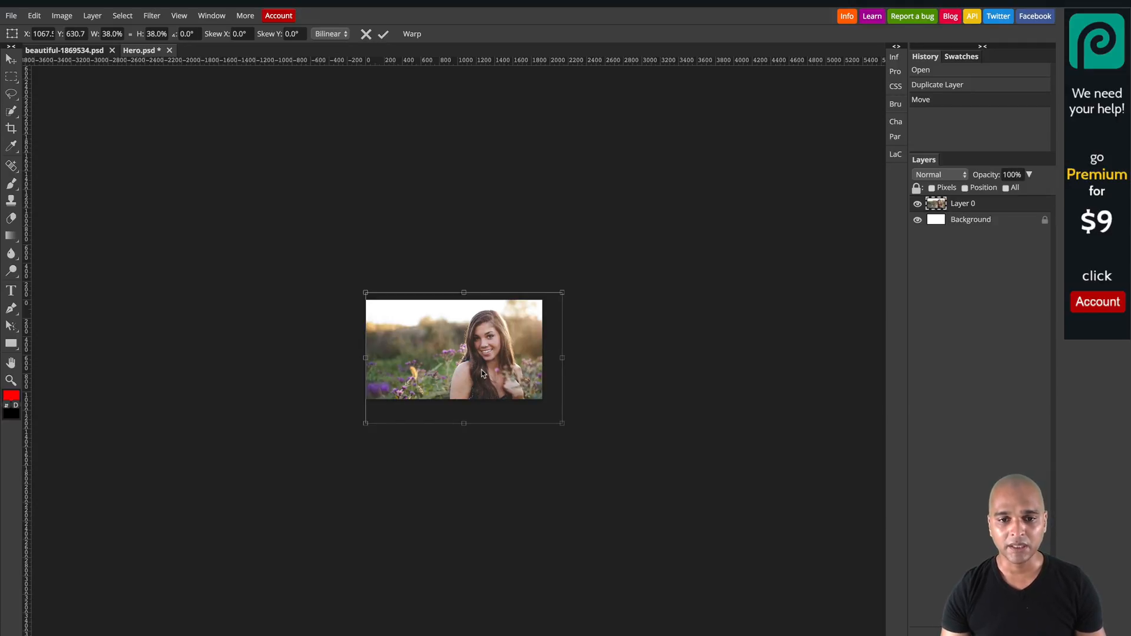
- Adjust the scaled portrait's vertical position to about Y 626 so the woman is well framed, and apply the transform
drag(466, 341, 495, 387)
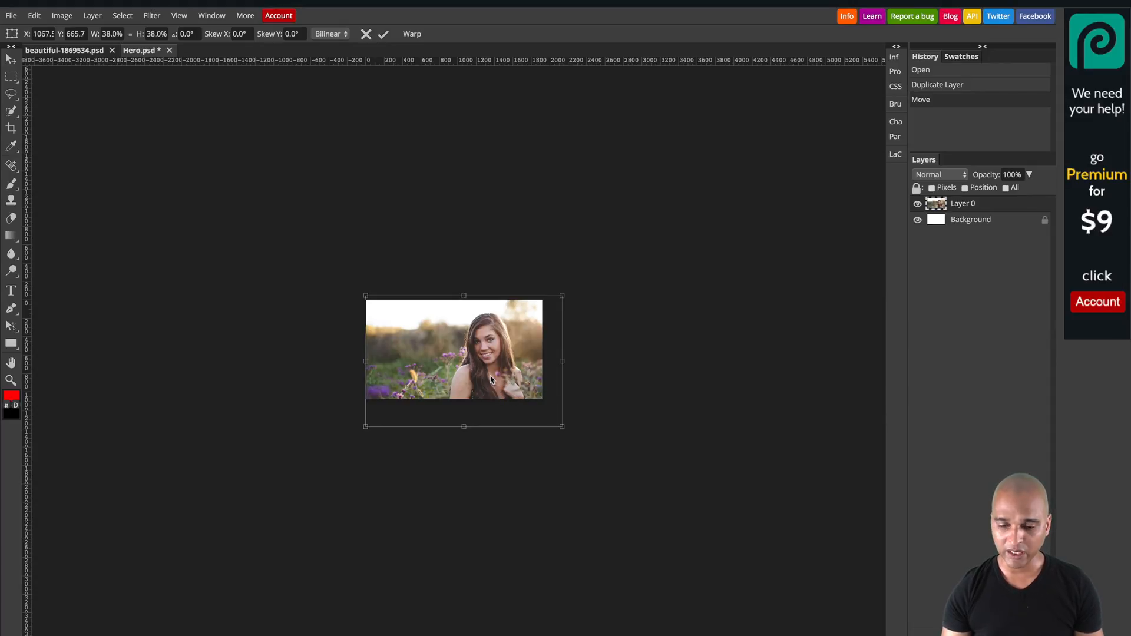
key(shift+Up)
key(shift+Up)
key(shift+Up)
key(shift+Up)
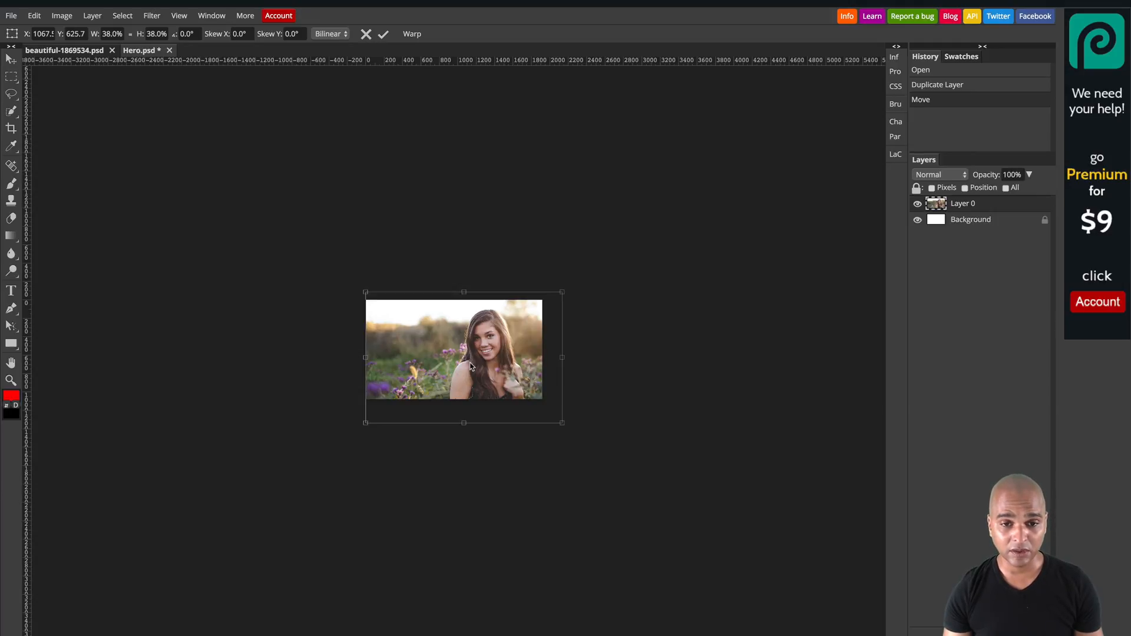
key(Return)
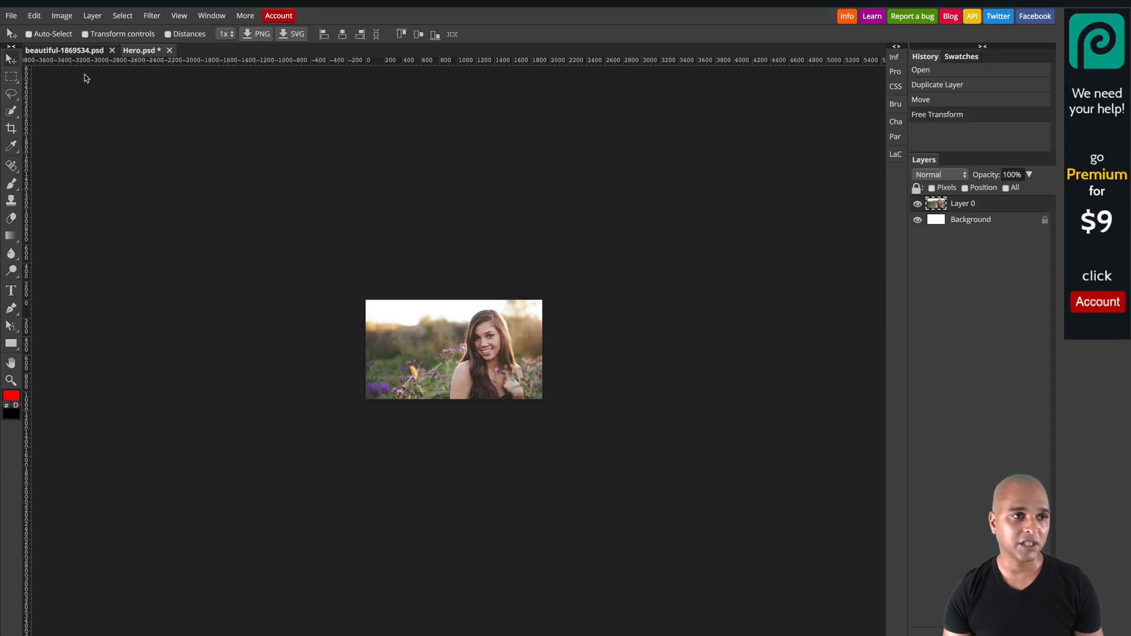
- Export the composition as a 1920 × 1080 px JPG, comparing 88% and 100% quality before saving at 90%
click(11, 18)
mouse_move(50, 183)
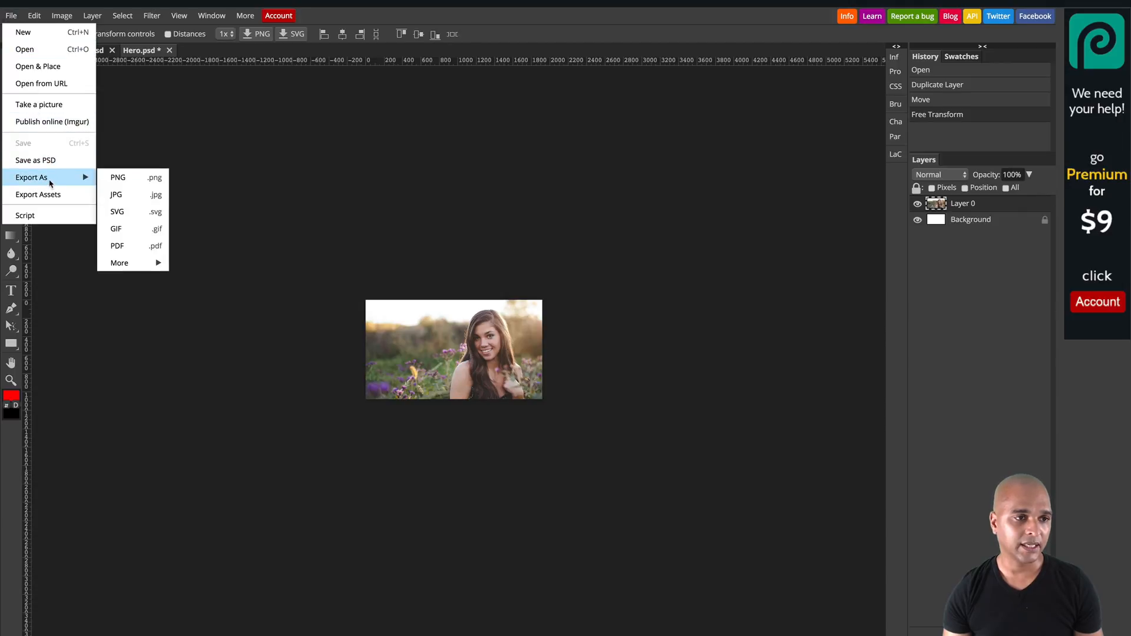
click(125, 196)
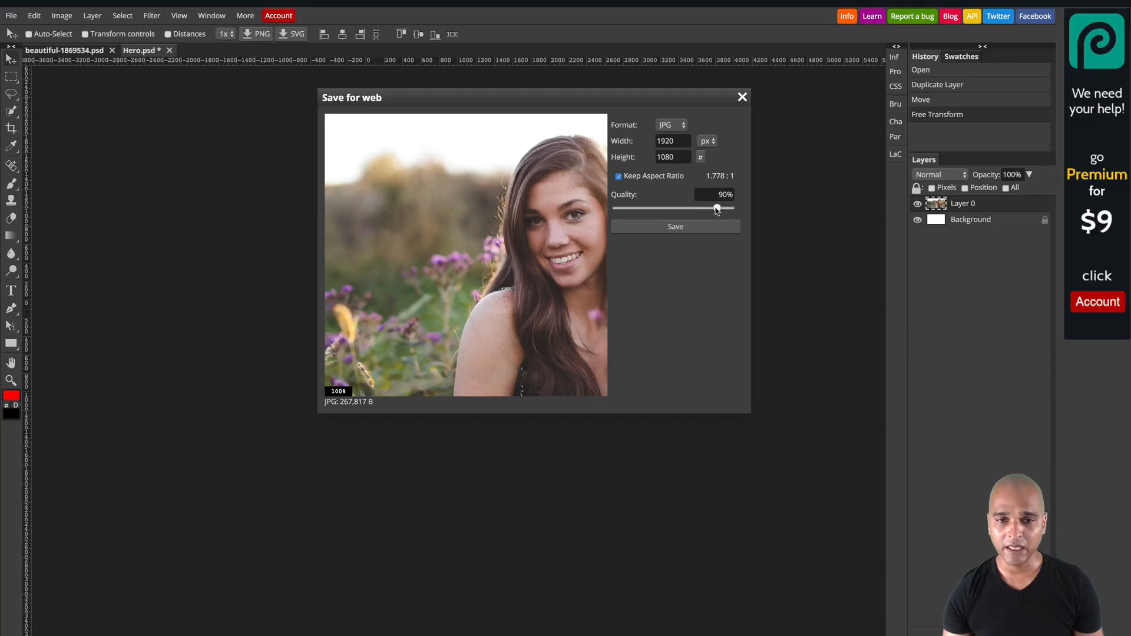
drag(717, 211, 716, 211)
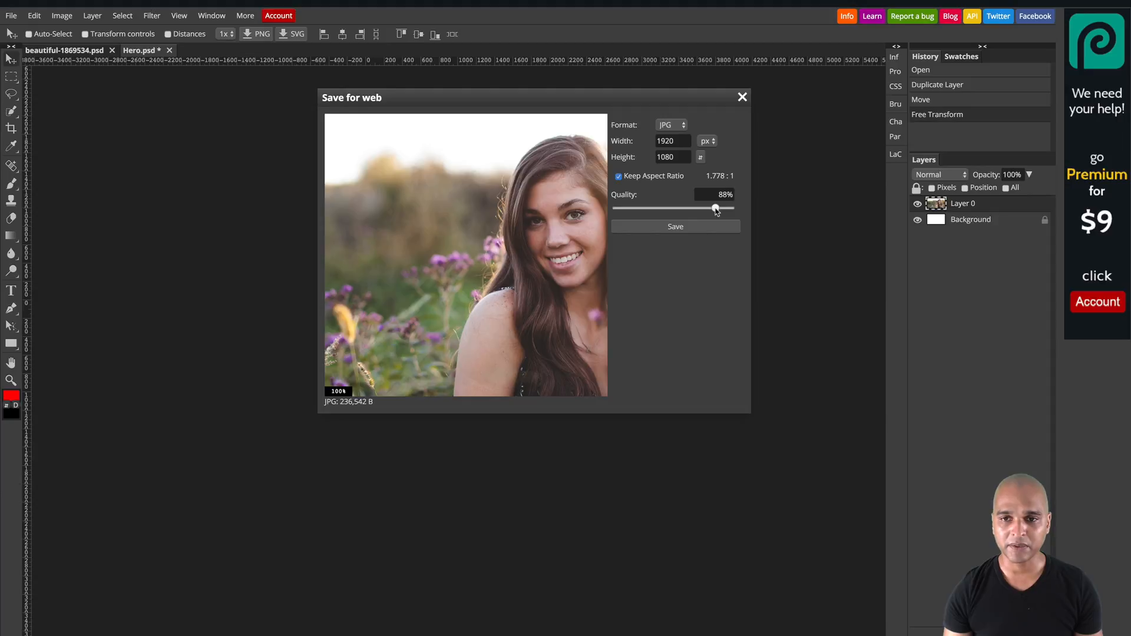
drag(716, 210, 741, 209)
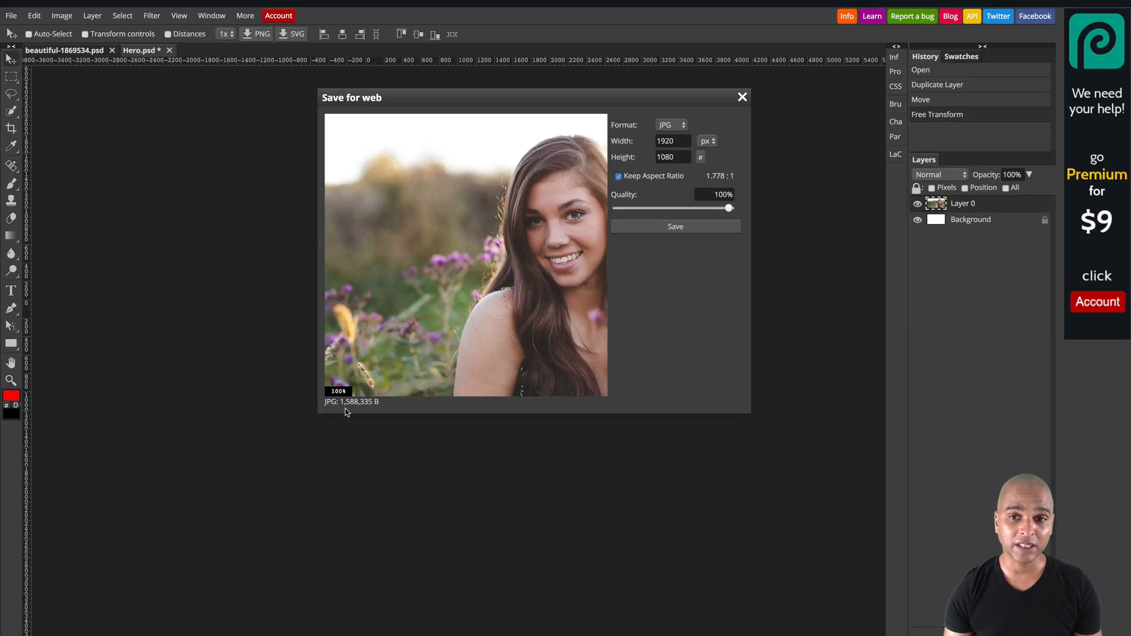
drag(728, 208, 717, 208)
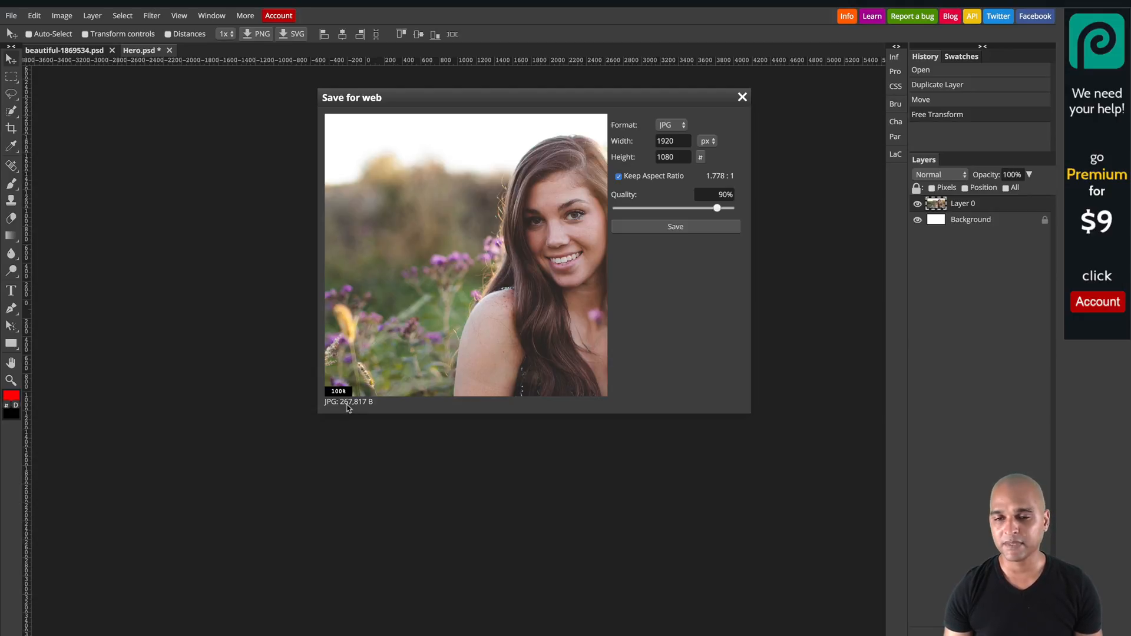
click(655, 230)
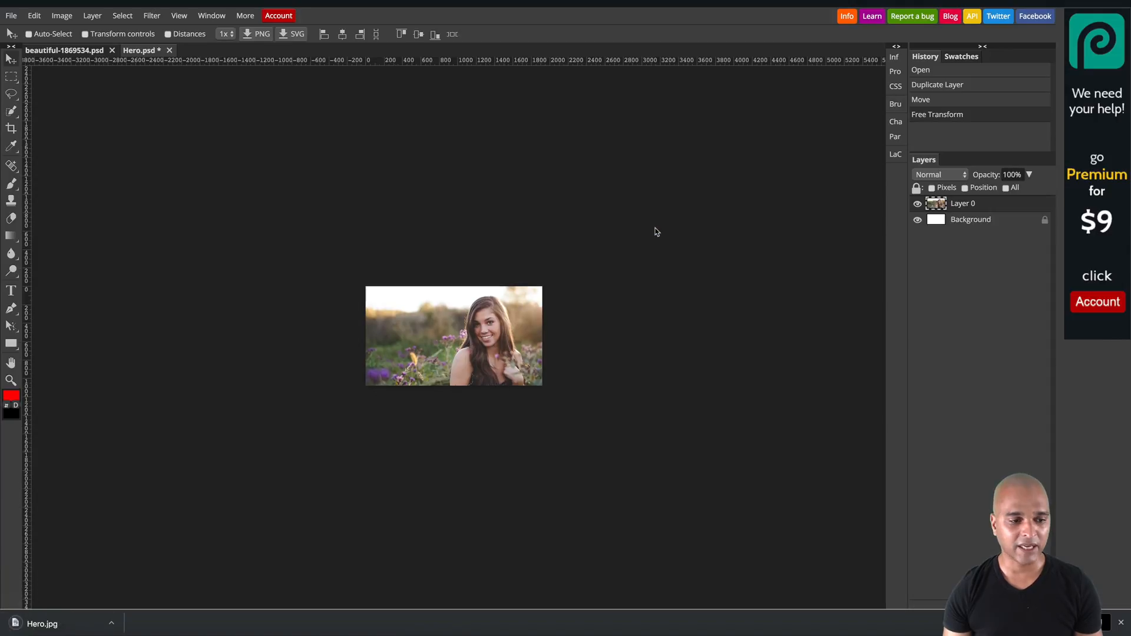
- Reveal the exported Hero.jpg in the Finder's Downloads folder
click(116, 626)
click(120, 622)
click(114, 623)
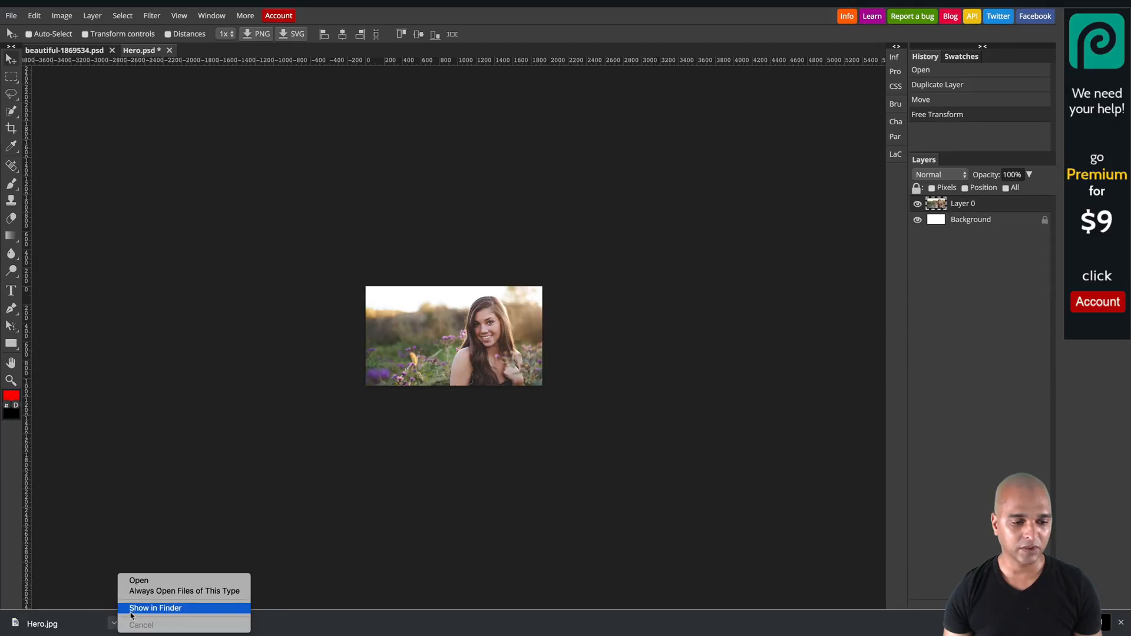
click(136, 611)
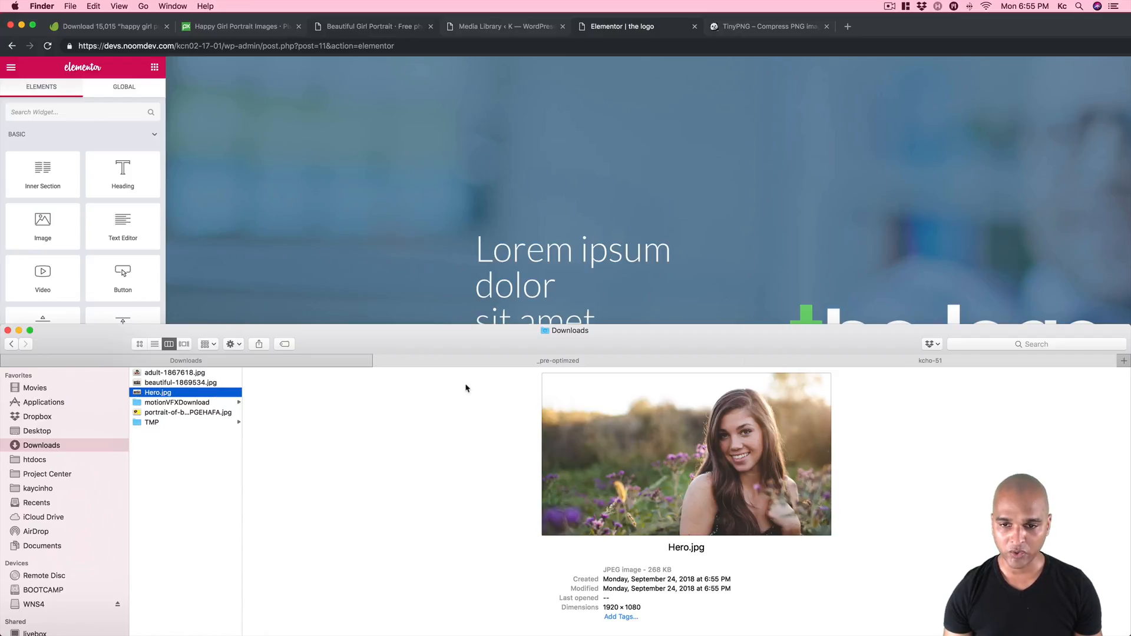
- Move Hero.jpg from Downloads into the _pre-optimzed folder inside Demo/_assets and check its file size
click(752, 361)
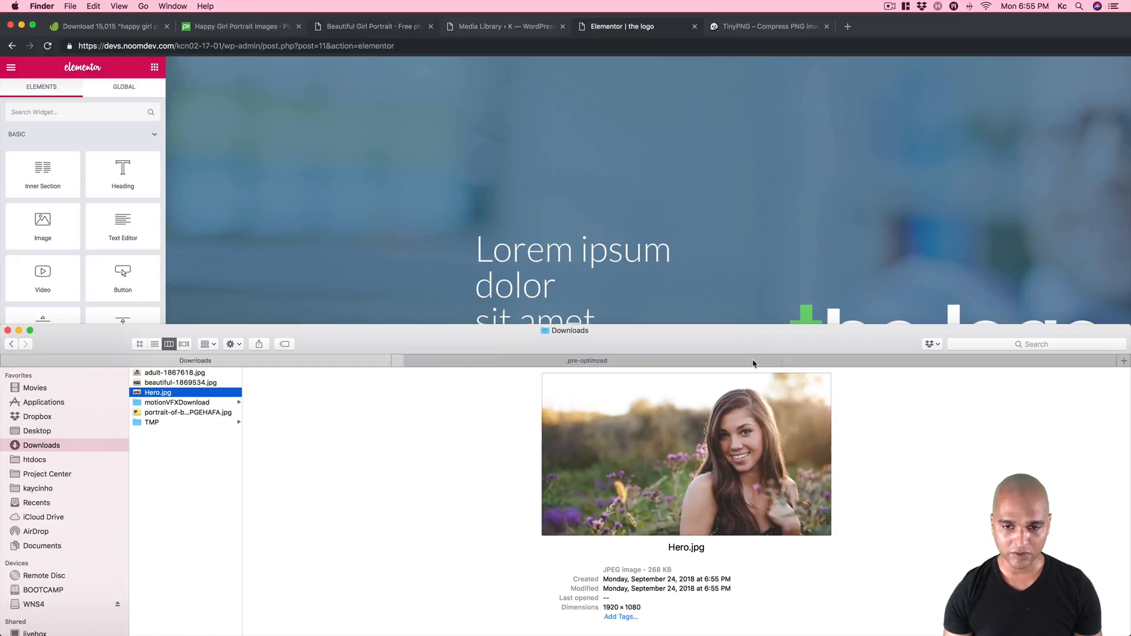
click(670, 361)
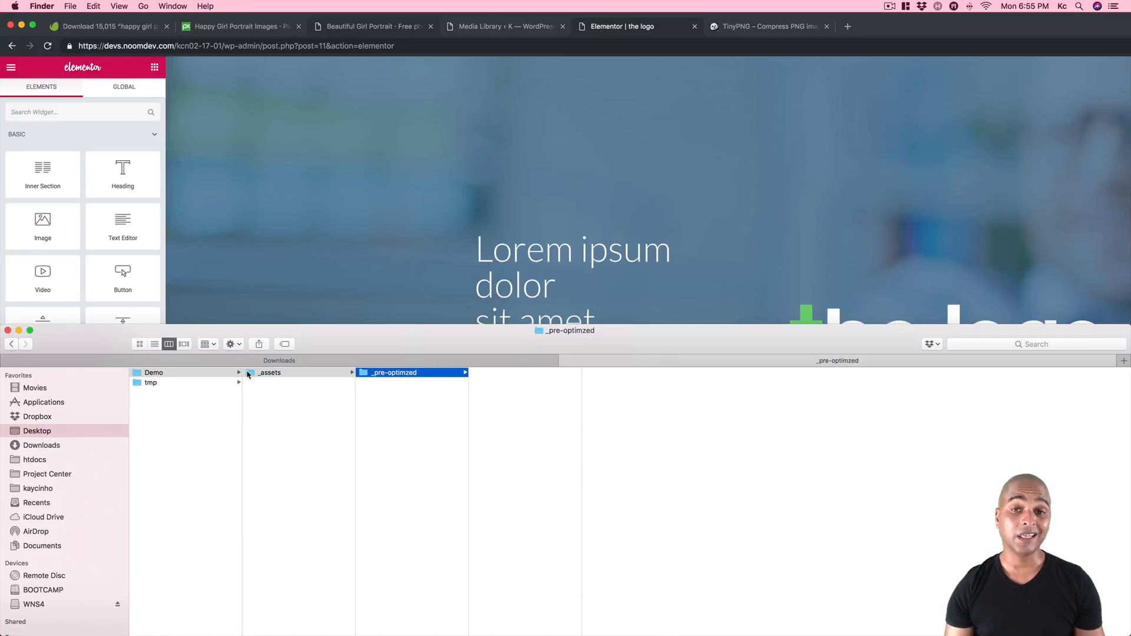
click(270, 373)
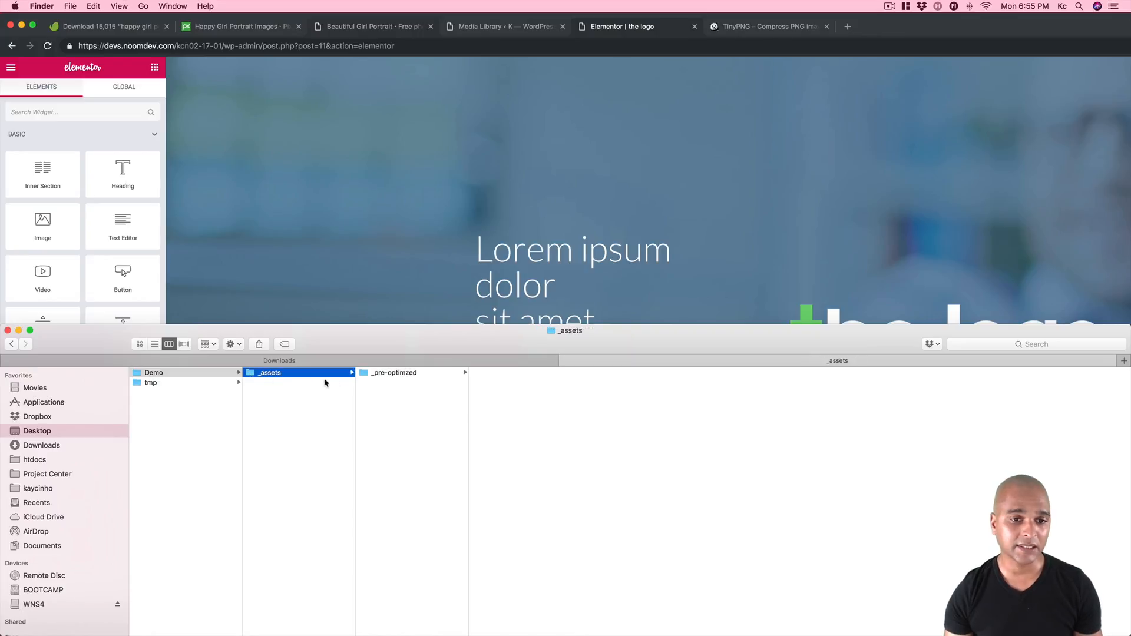
click(363, 376)
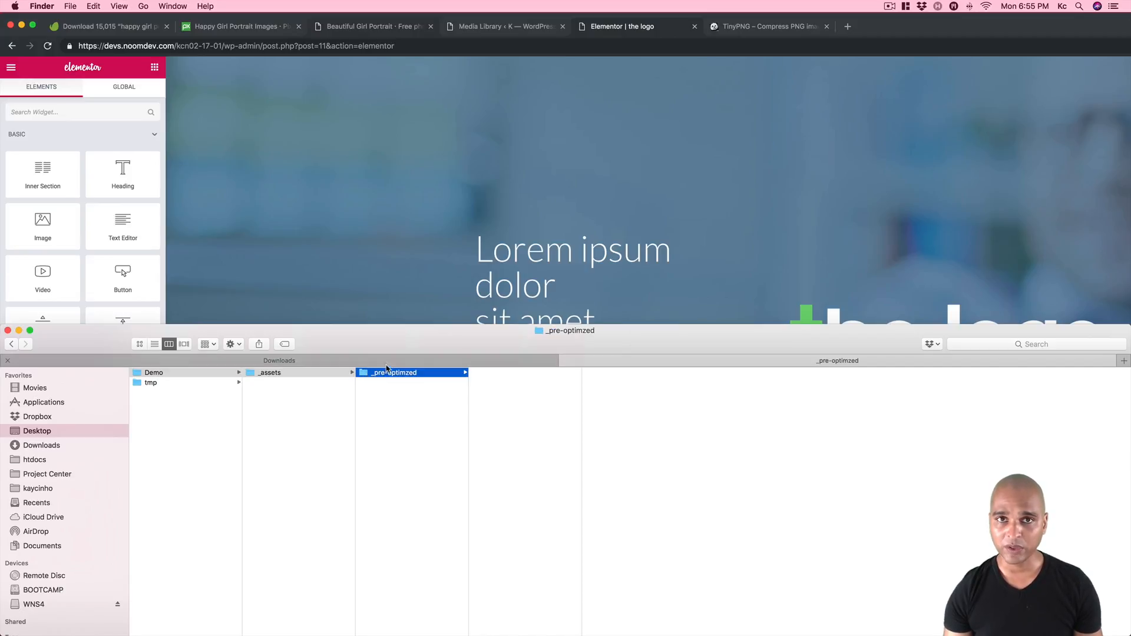
click(350, 360)
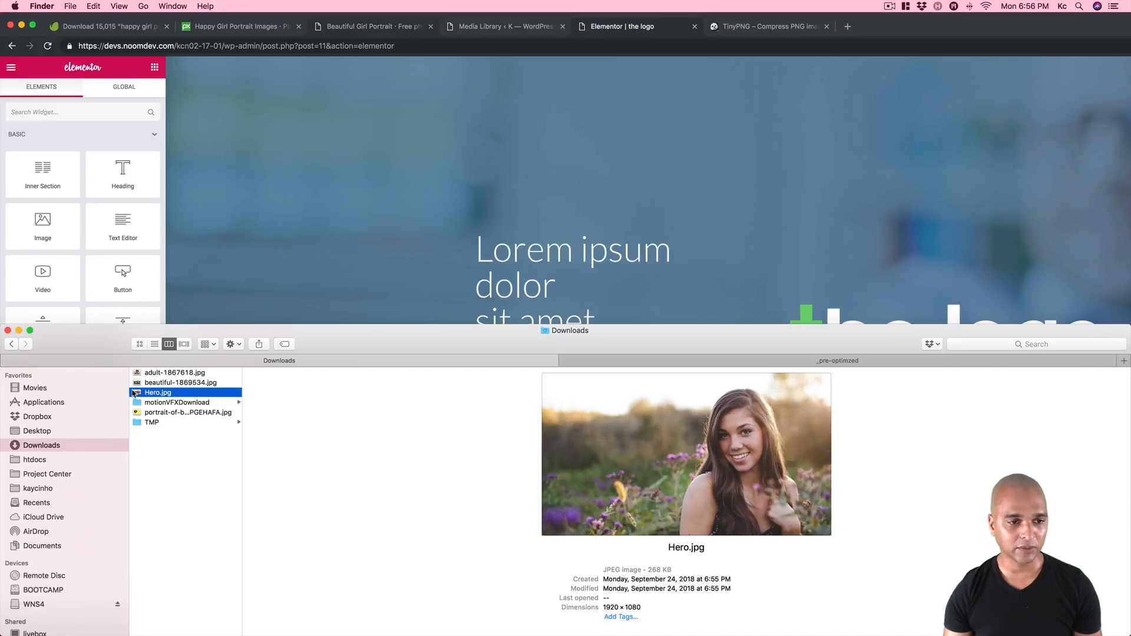
drag(185, 396, 611, 363)
click(611, 362)
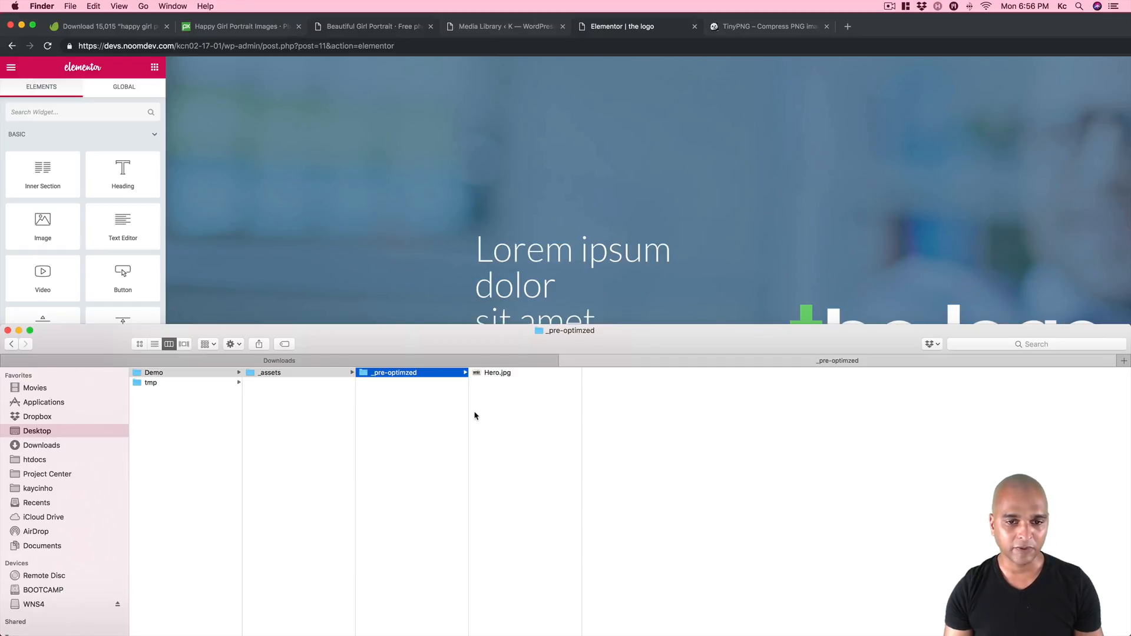
click(477, 376)
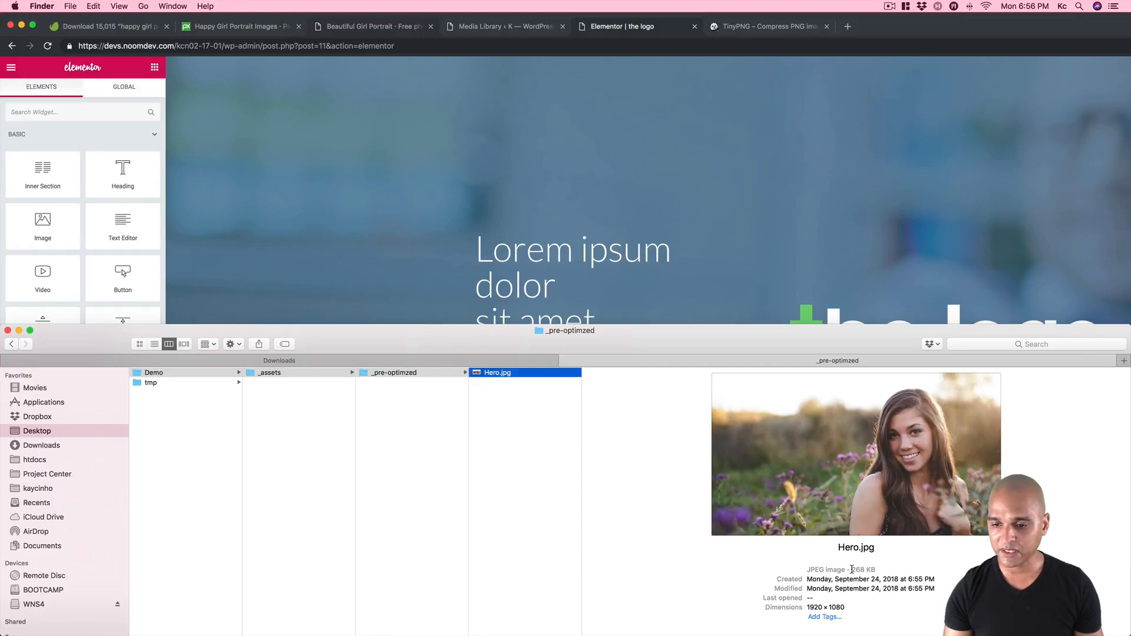
drag(851, 570, 879, 569)
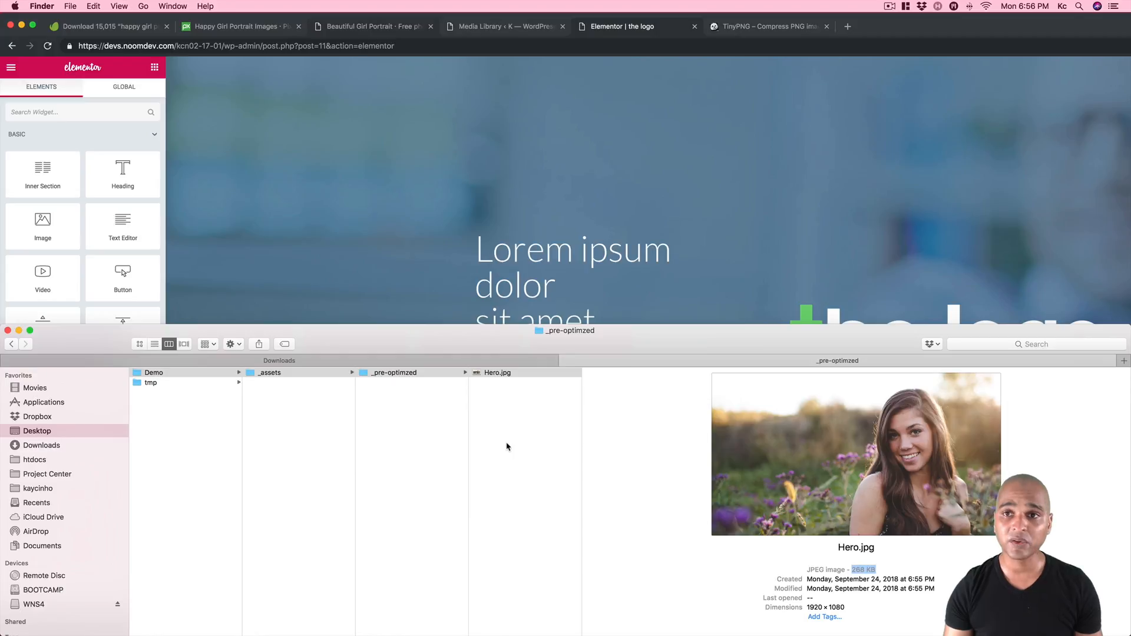
- Switch to the TinyPNG site, compress Hero.jpg from the _pre-optimzed folder, and download the compressed image
click(760, 24)
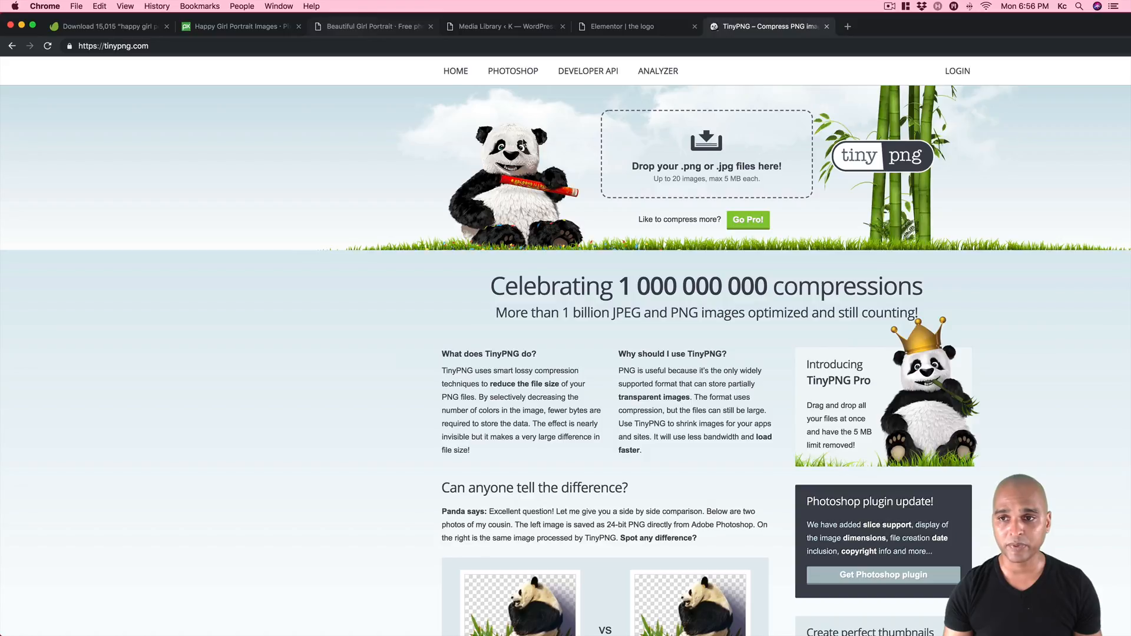
key(super+Tab)
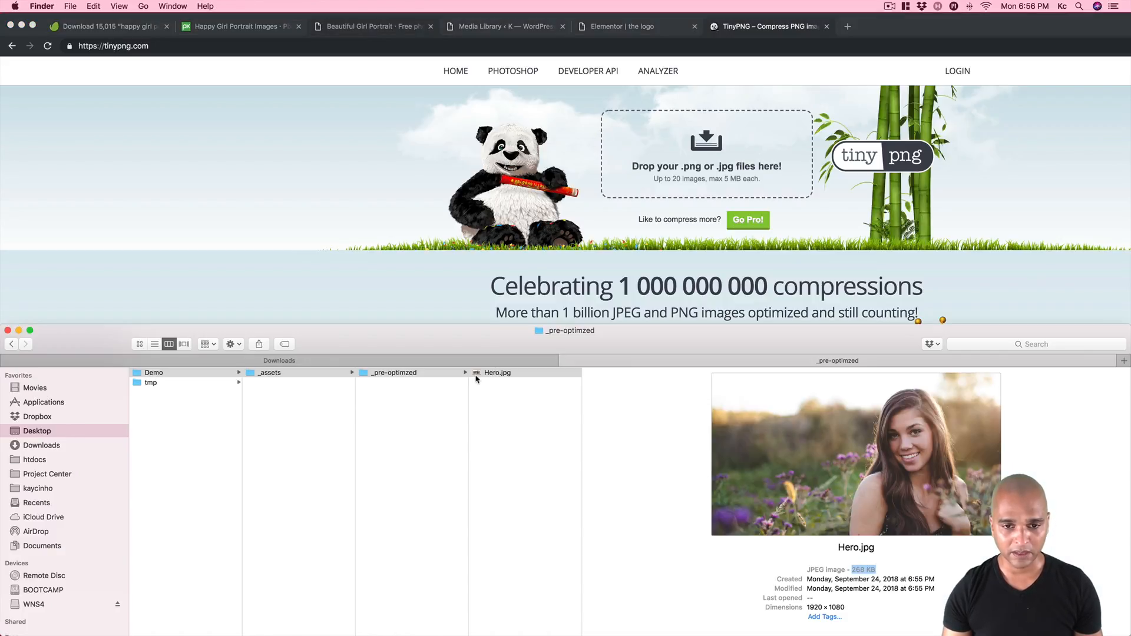
drag(476, 375, 629, 153)
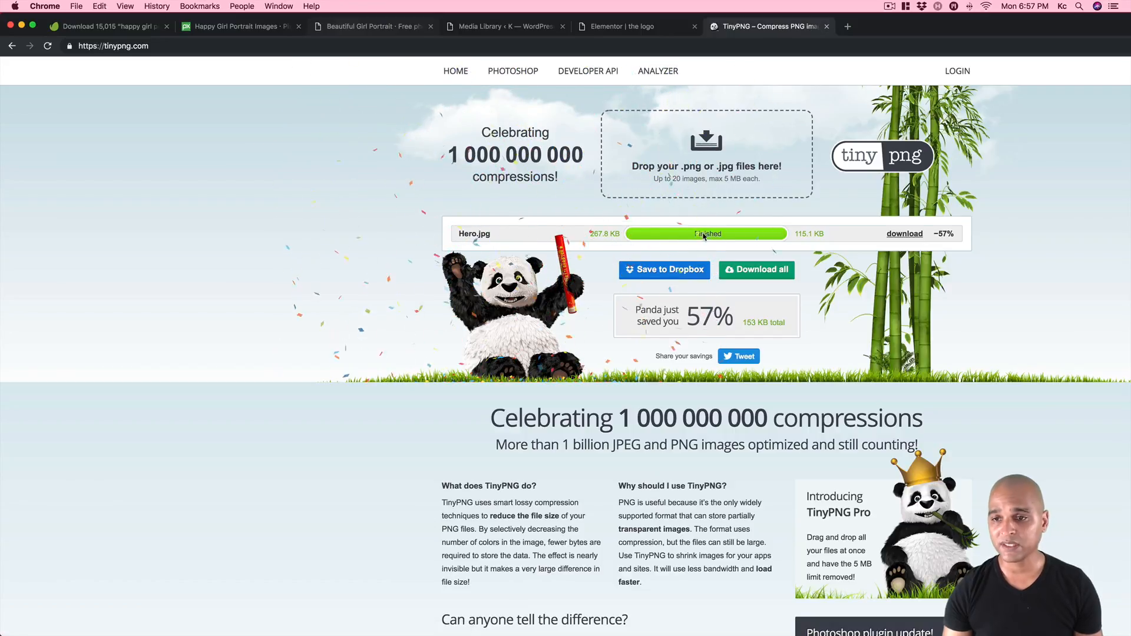
click(898, 236)
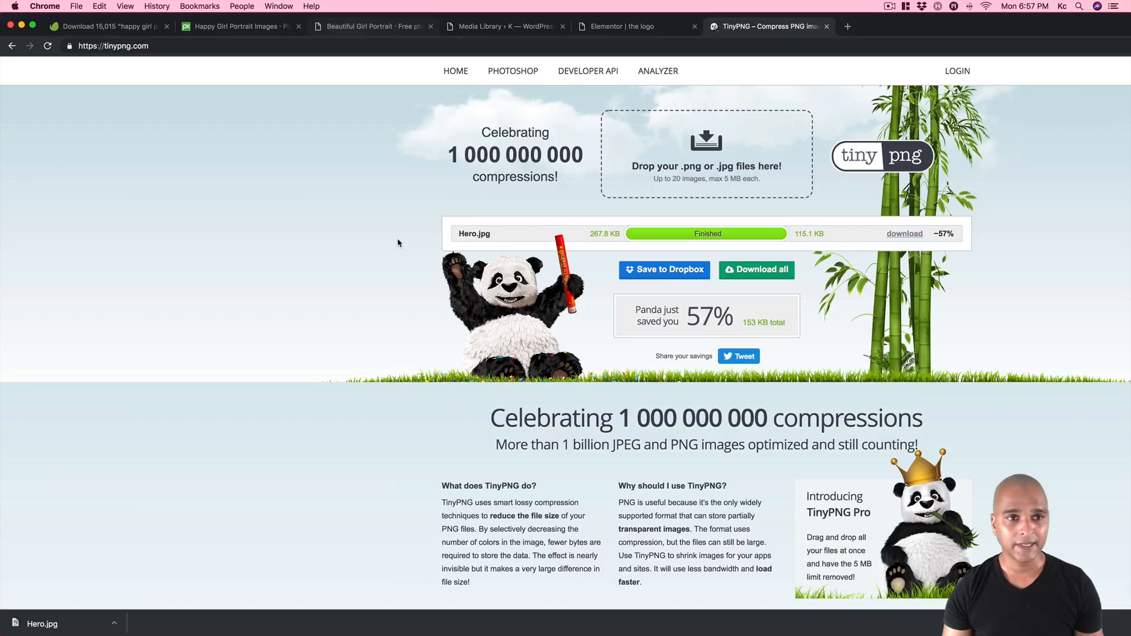
- Return to Finder and preview the compressed Hero.jpg in the Downloads folder to check its size and quality
key(super+Tab)
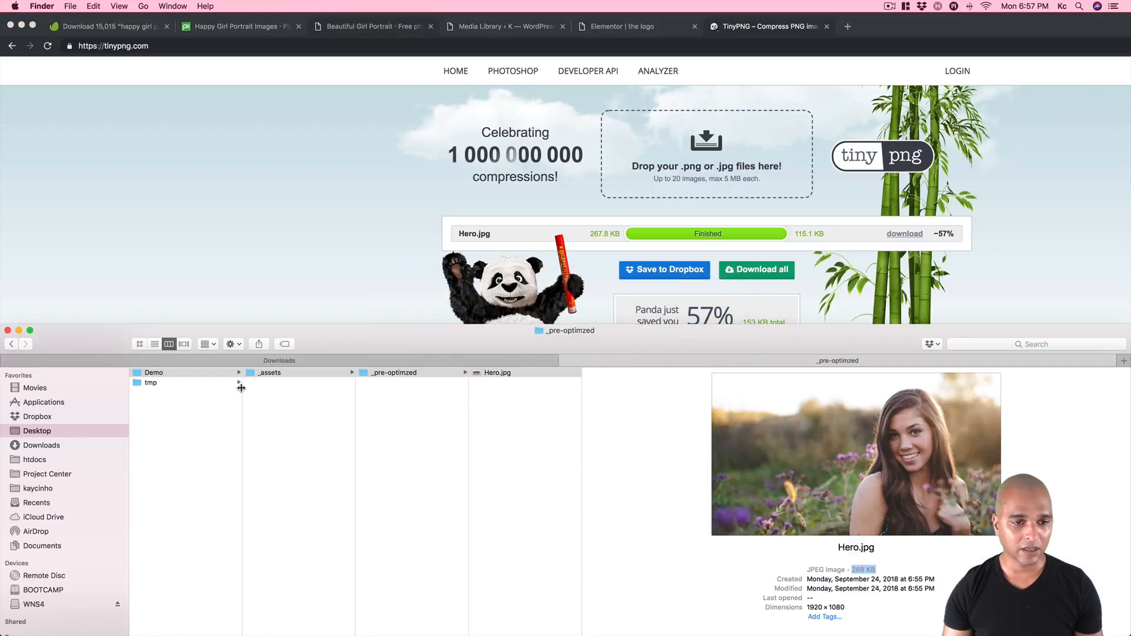
click(224, 364)
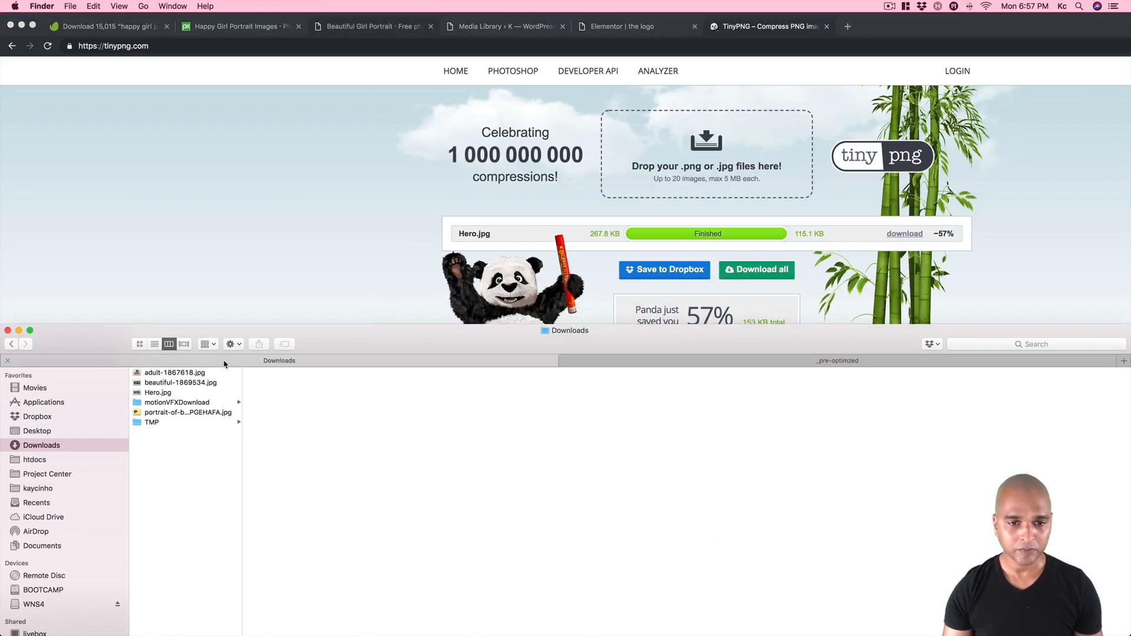
click(148, 394)
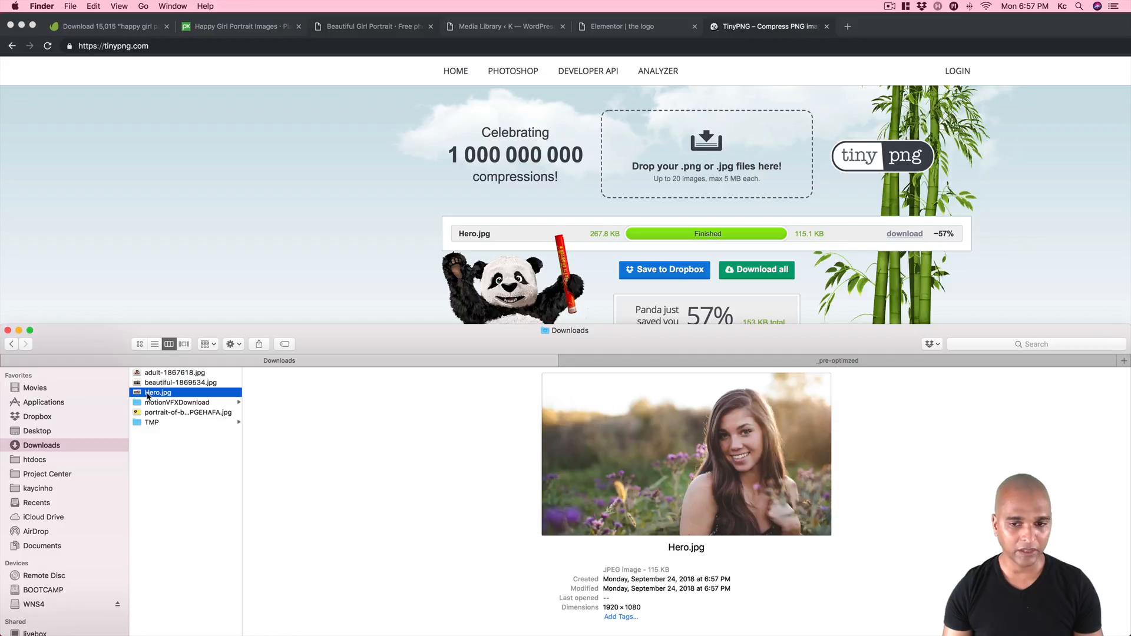
key(space)
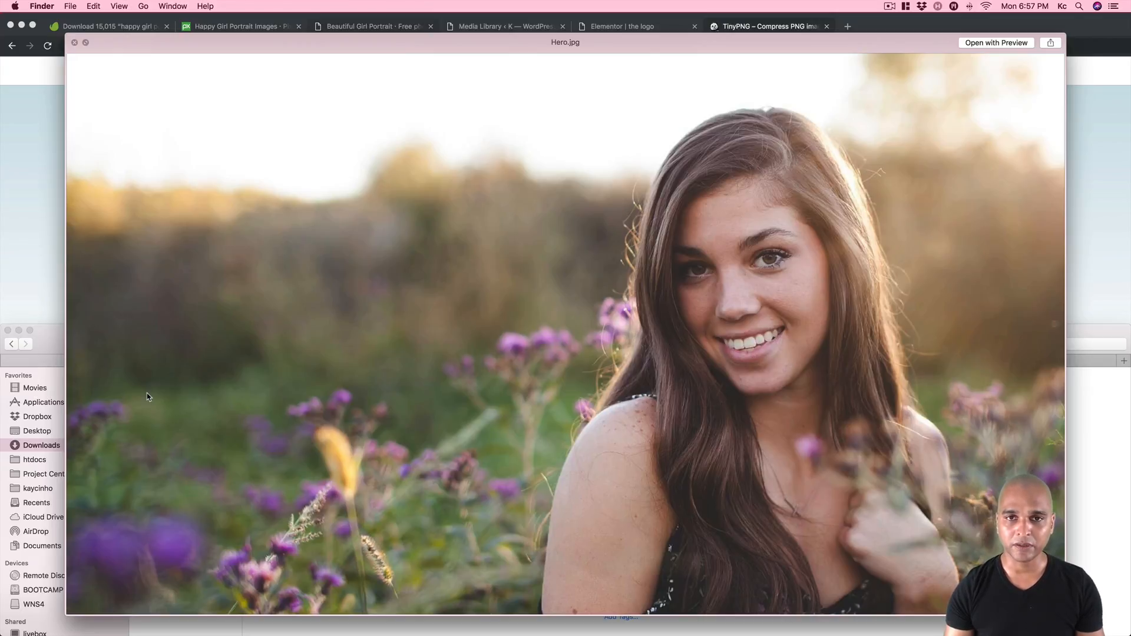
key(space)
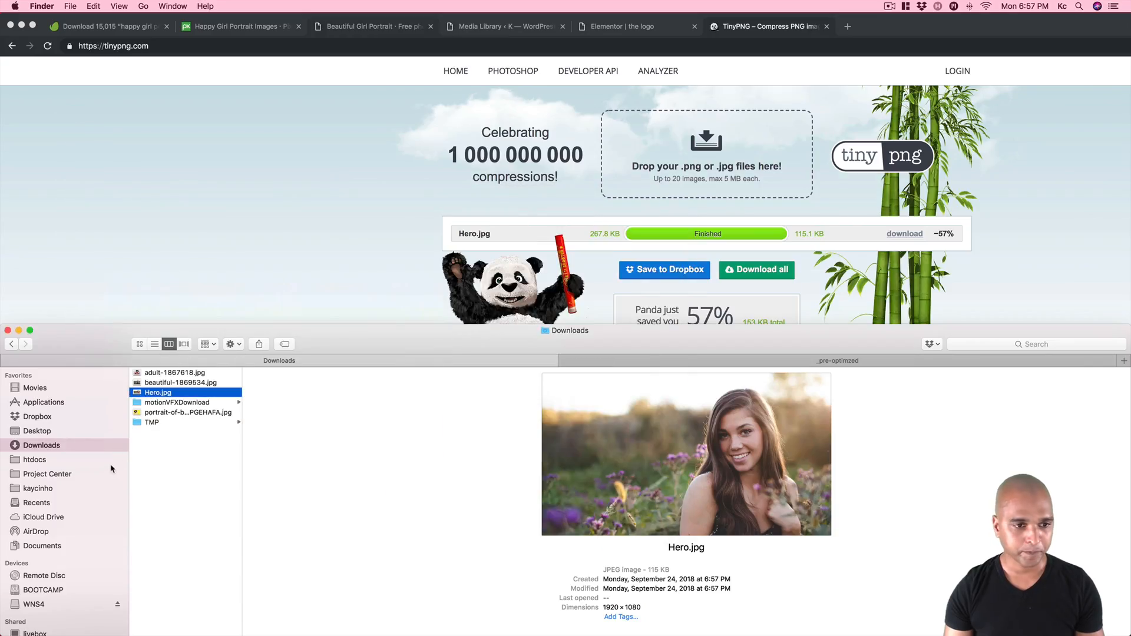
- Move the compressed Hero.jpg from Downloads into the Demo/_assets folder
click(642, 361)
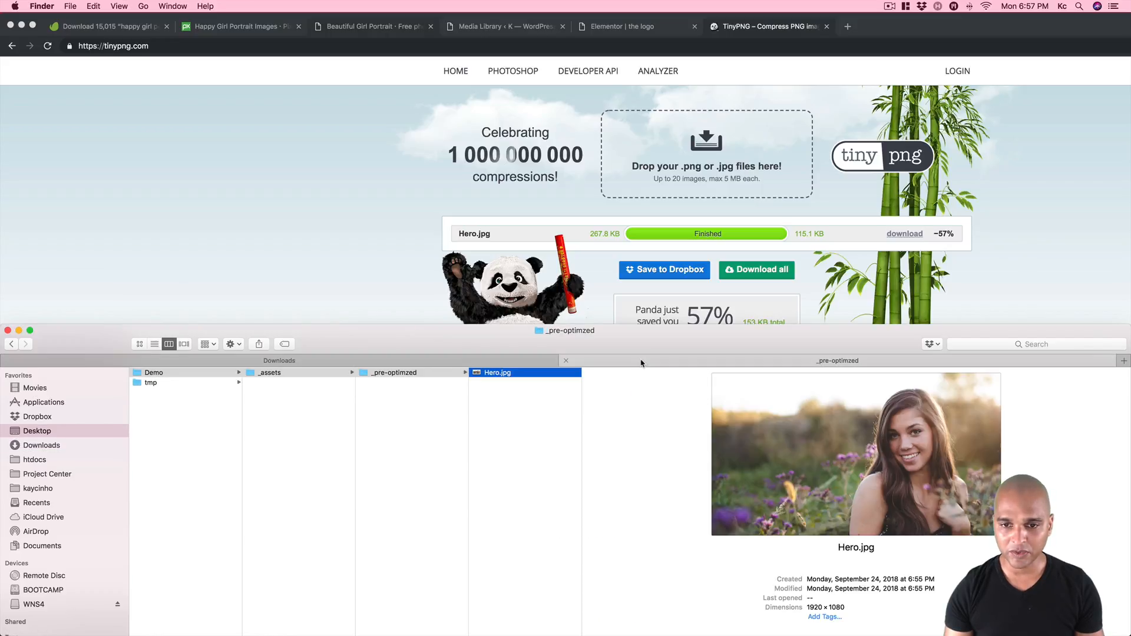
click(249, 375)
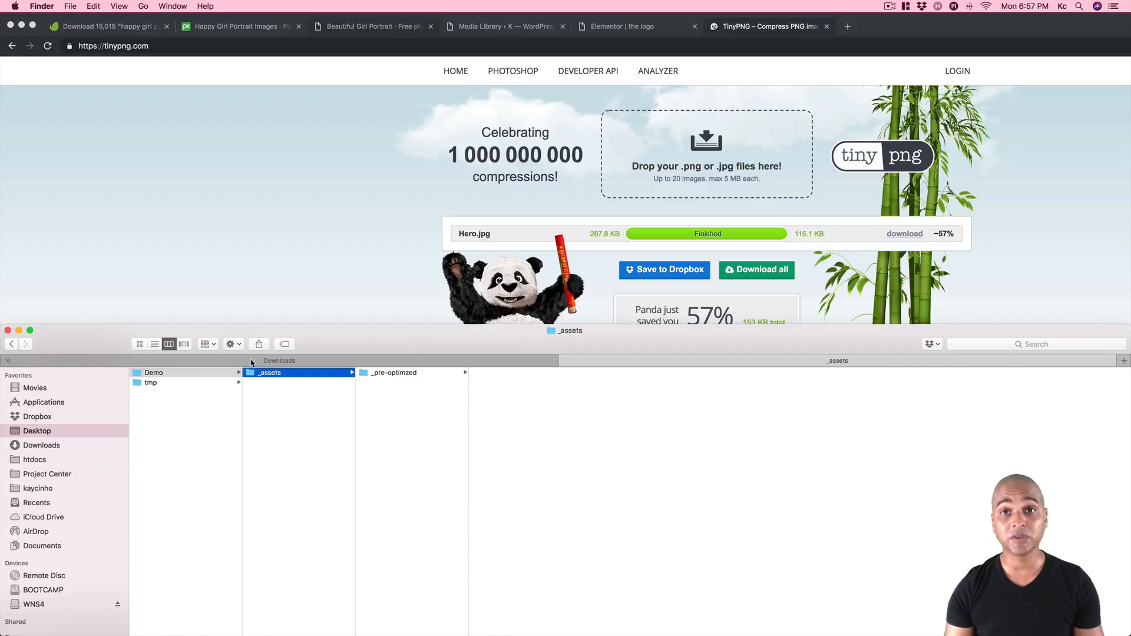
click(250, 361)
drag(138, 393, 682, 363)
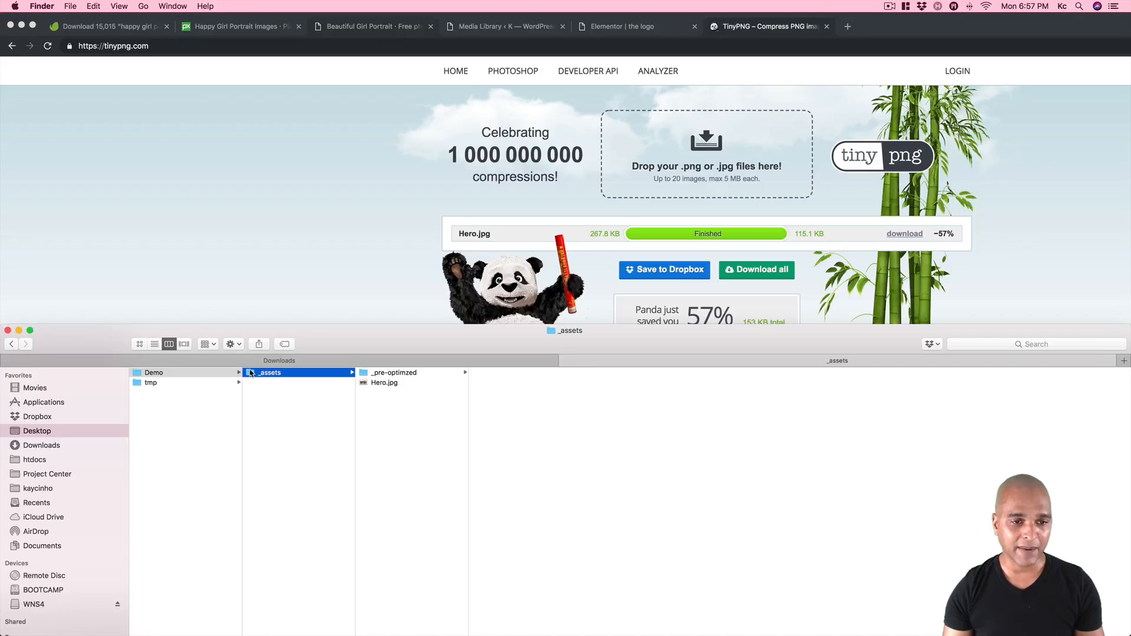
- Compare the compressed Hero.jpg in _assets with the original in _pre-optimzed by file size and full-size preview
click(377, 384)
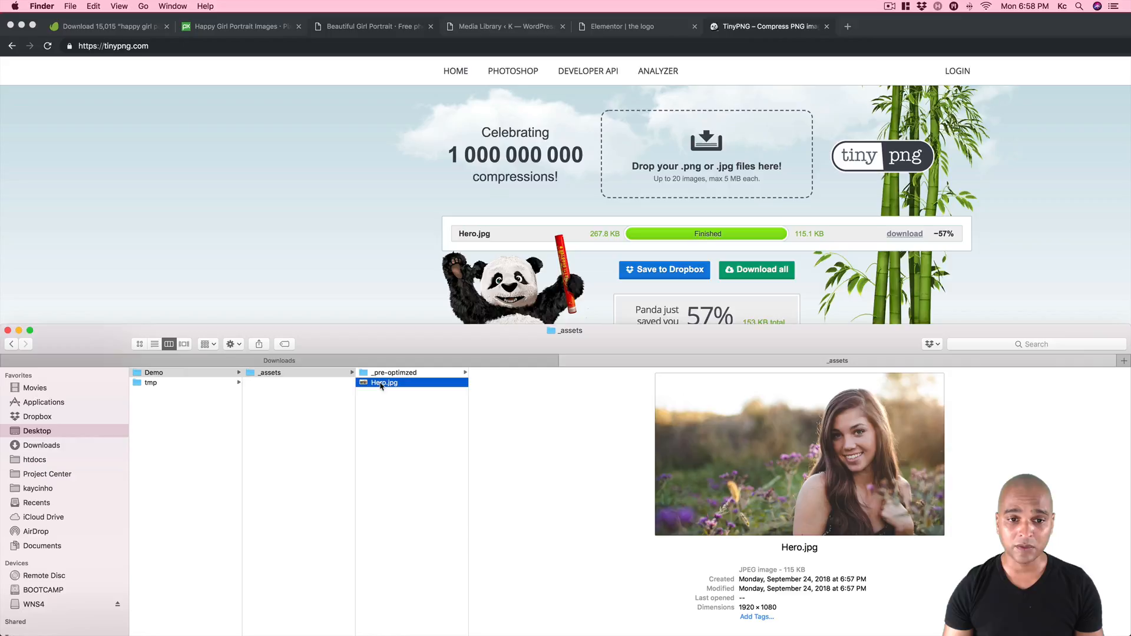
click(381, 372)
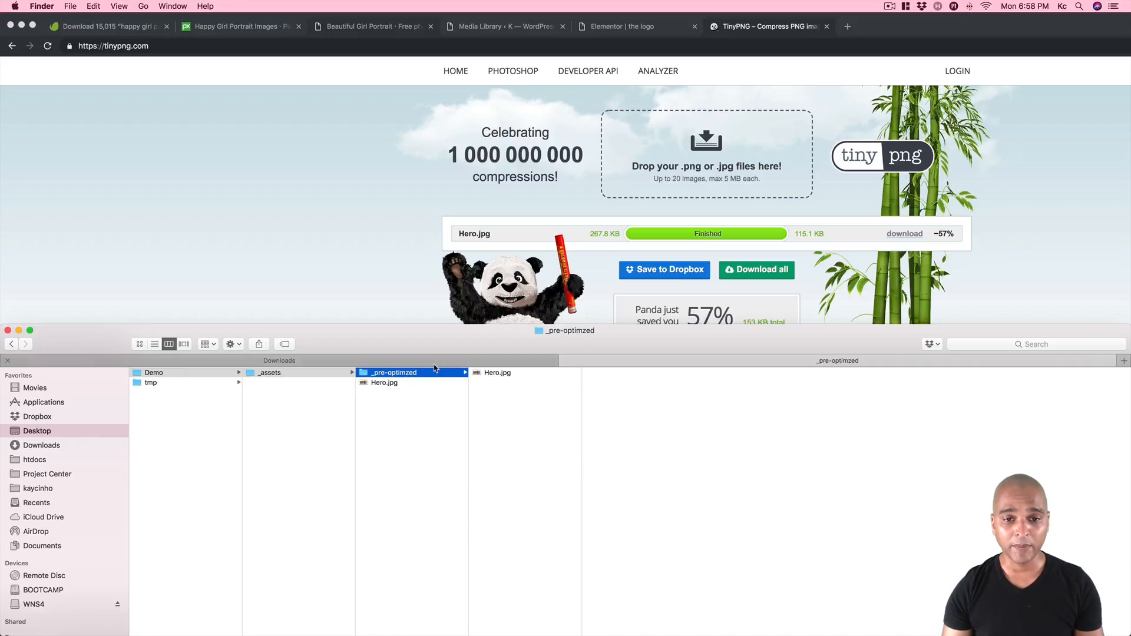
click(476, 374)
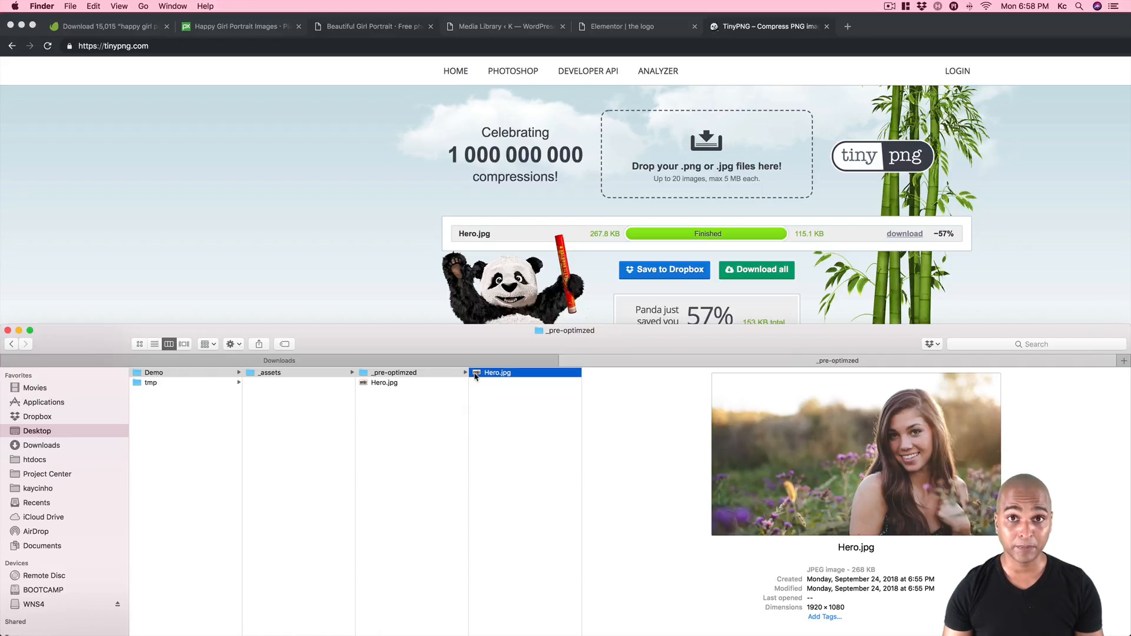
key(space)
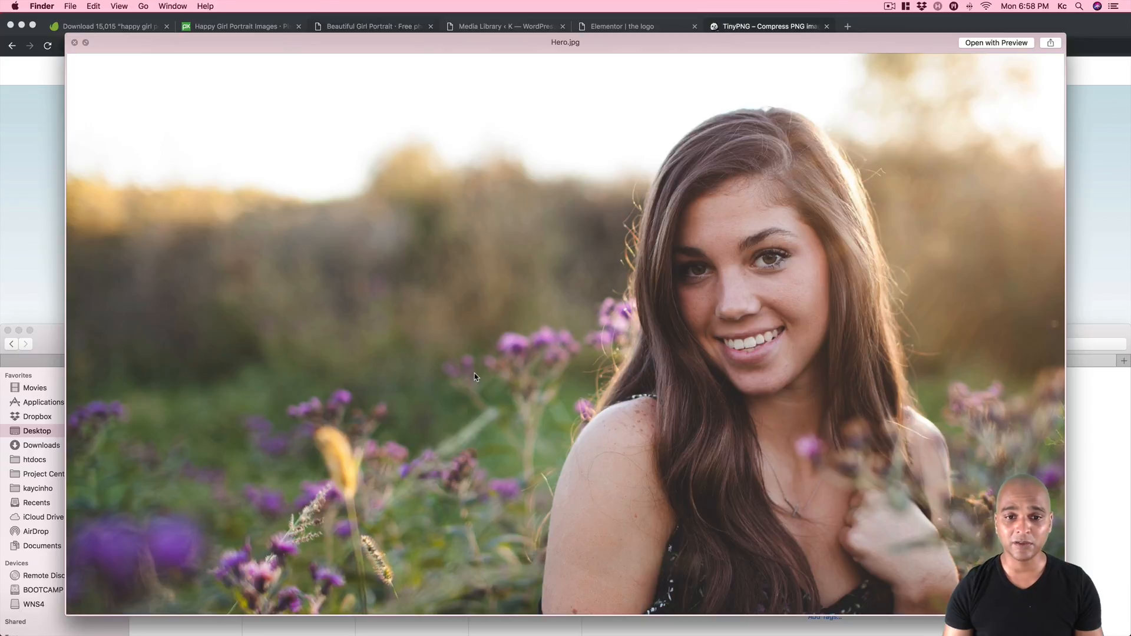
key(space)
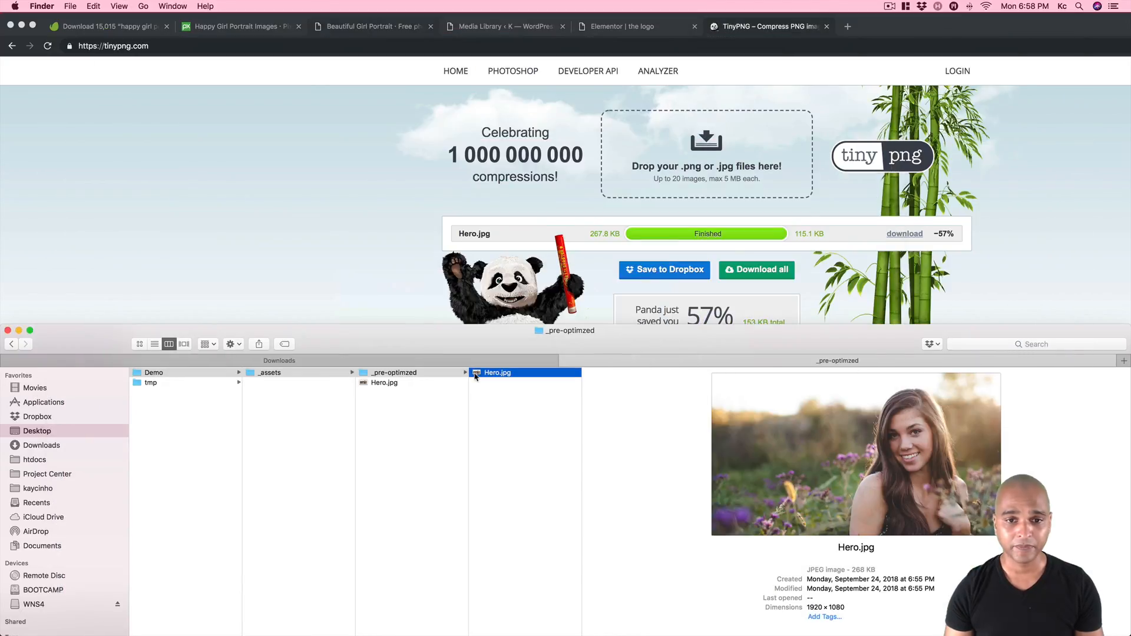
key(space)
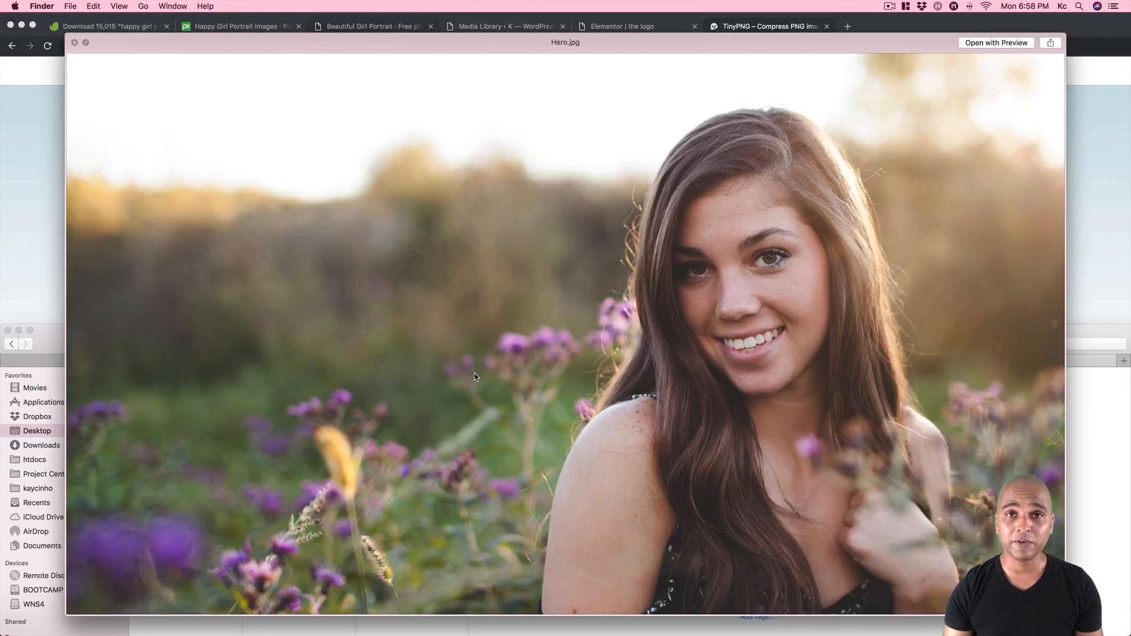
key(space)
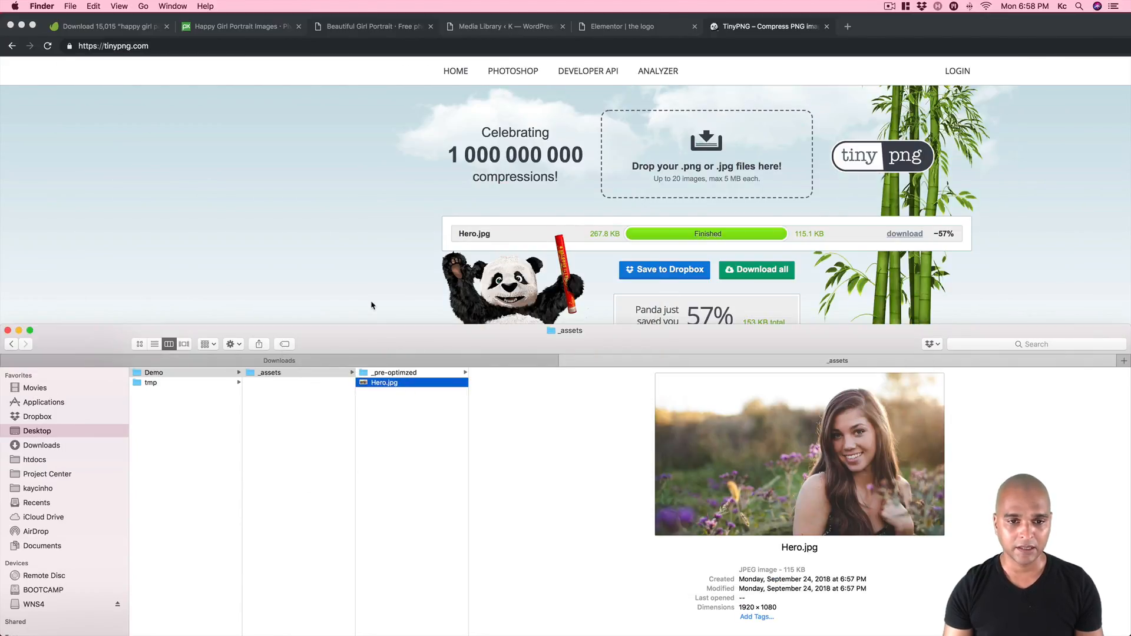
key(super+Tab)
key(super+Tab)
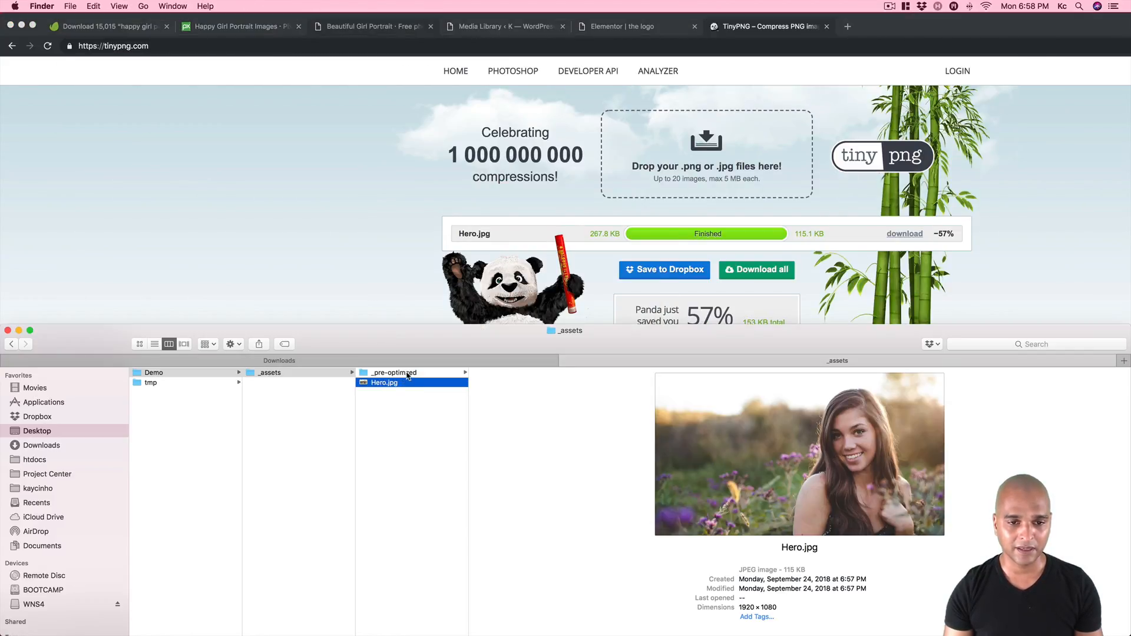
- Correct the misspelled _pre-optimzed folder name to _pre-optimized
click(406, 372)
click(407, 373)
click(406, 372)
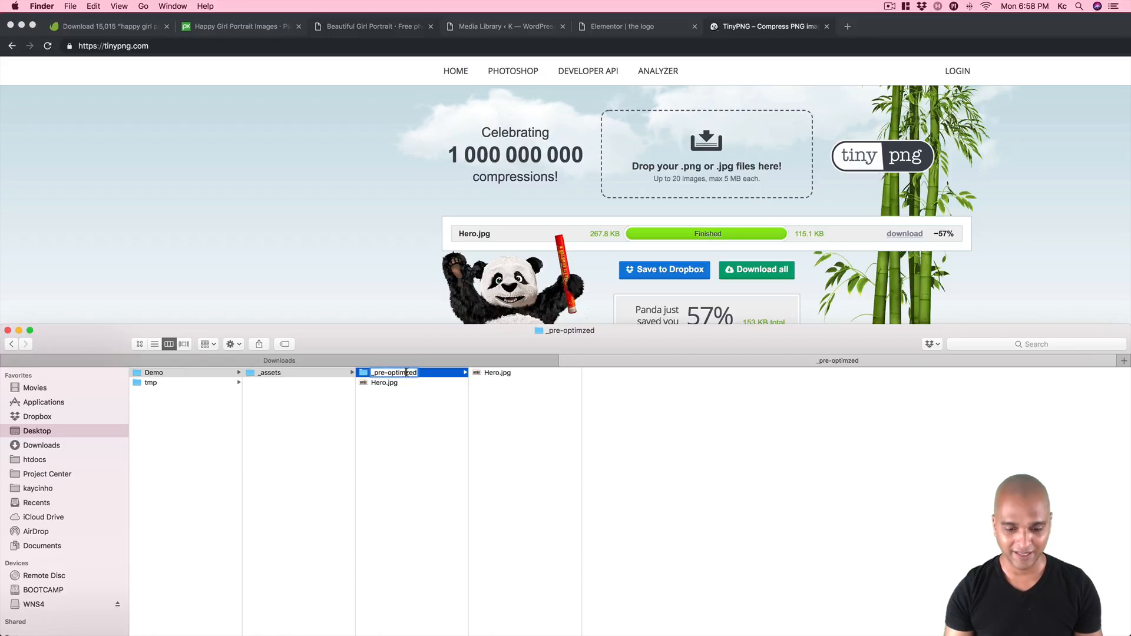
text(i)
key(Return)
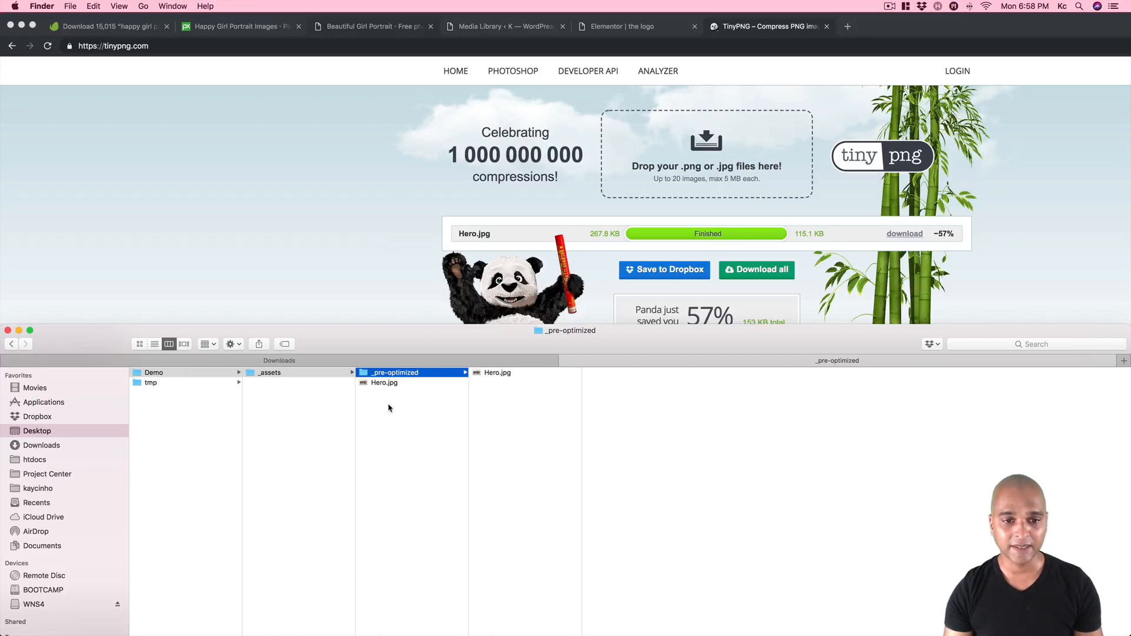
- Select Hero.jpg in the _assets folder, switch to the Elementor page, and open the hero section's background image selection
click(384, 382)
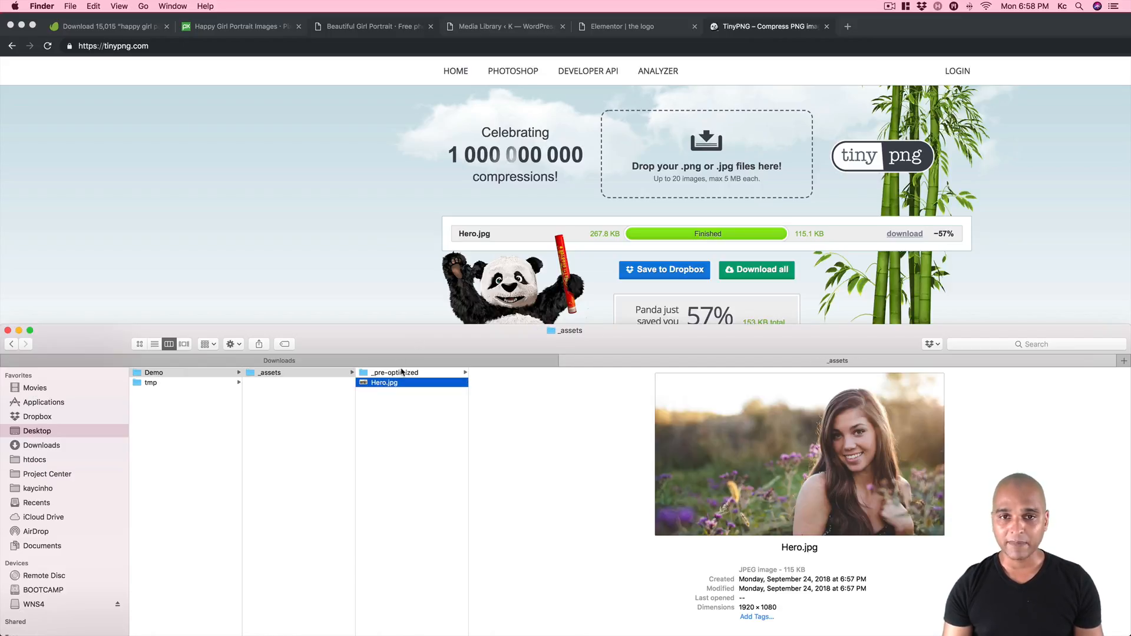
click(620, 32)
click(620, 27)
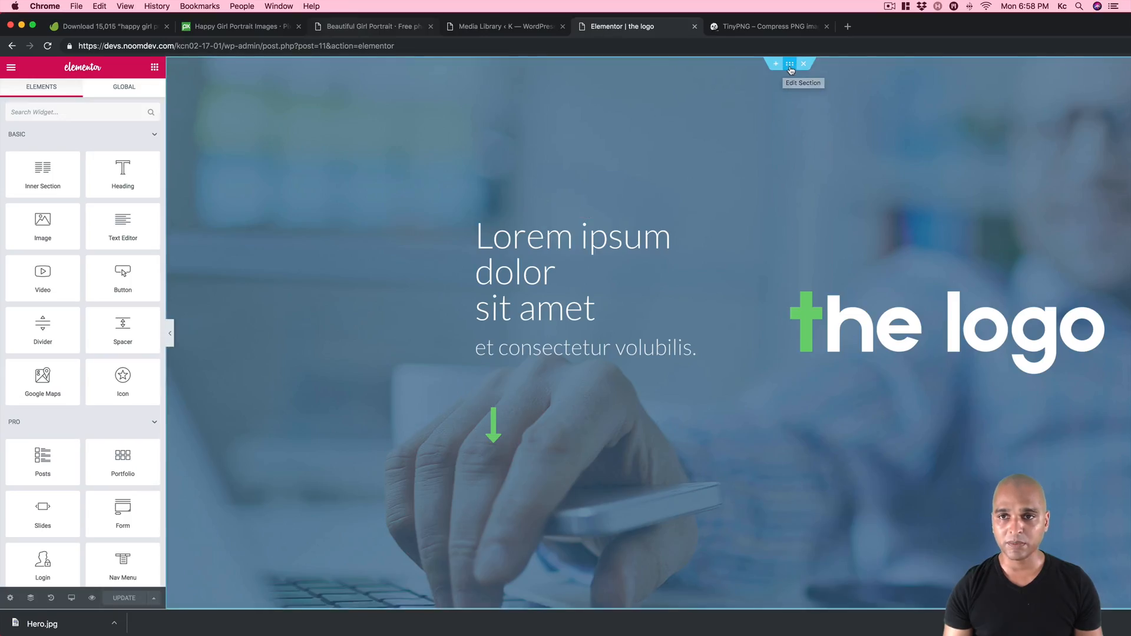
click(800, 62)
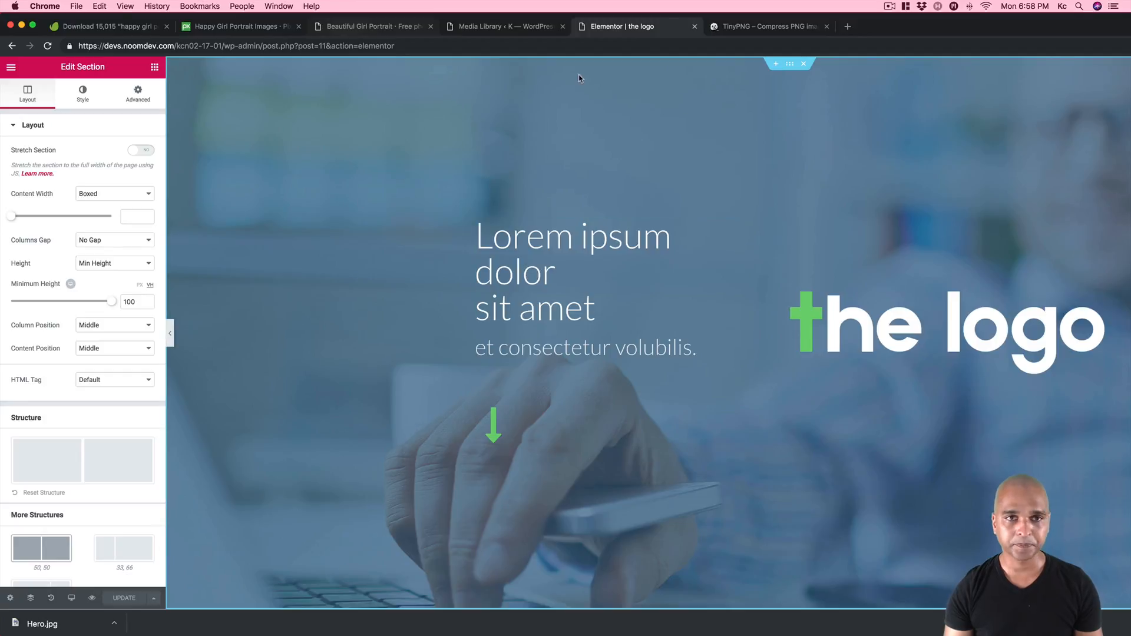
click(82, 94)
click(95, 263)
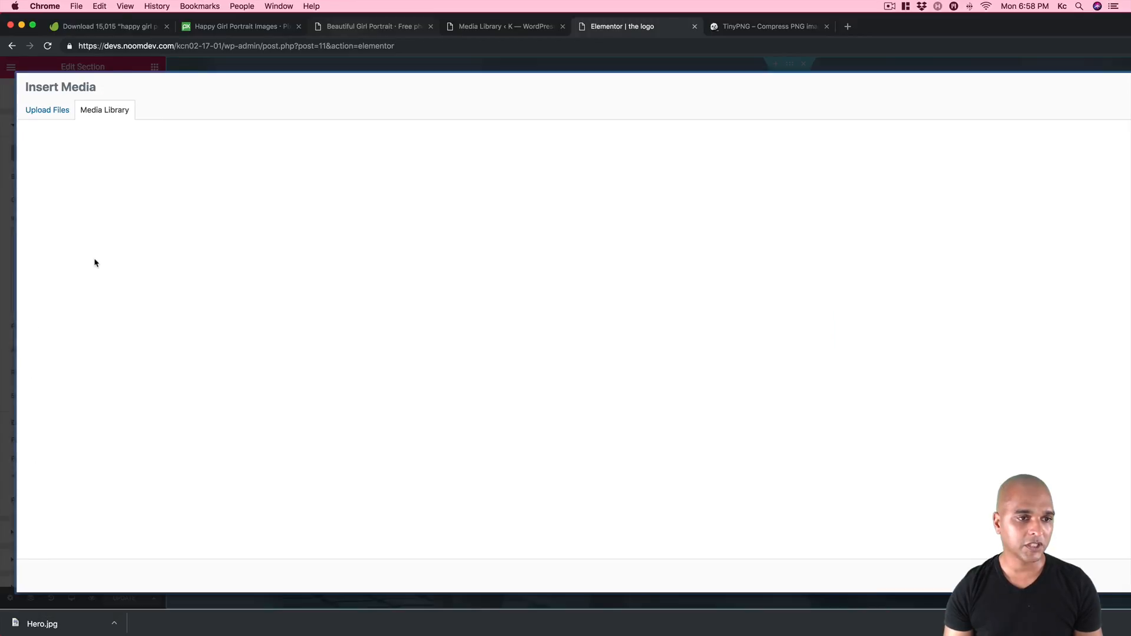
- Upload Hero.jpg from the Finder _assets folder to the media library and insert it as the hero section's background image
key(super+Tab)
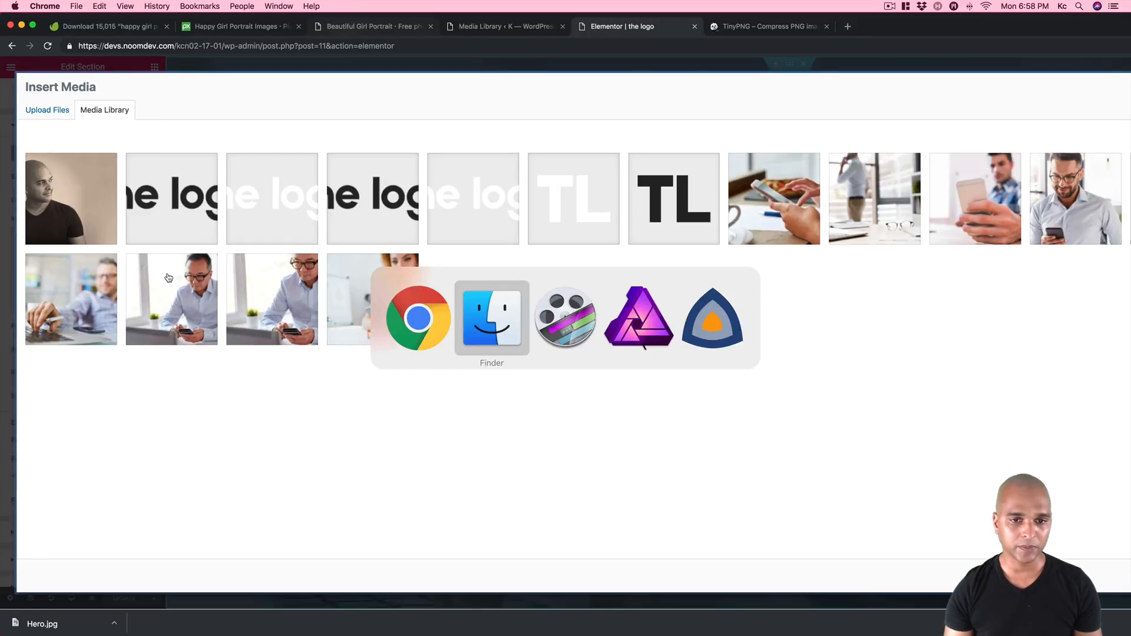
drag(377, 383, 501, 294)
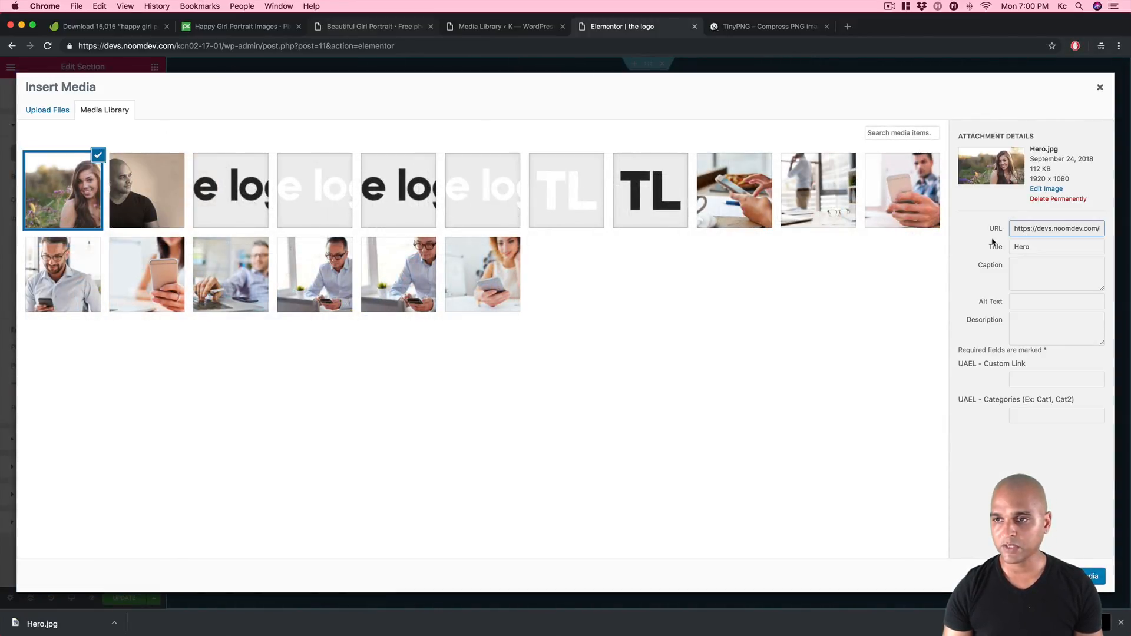
drag(1030, 169, 1054, 171)
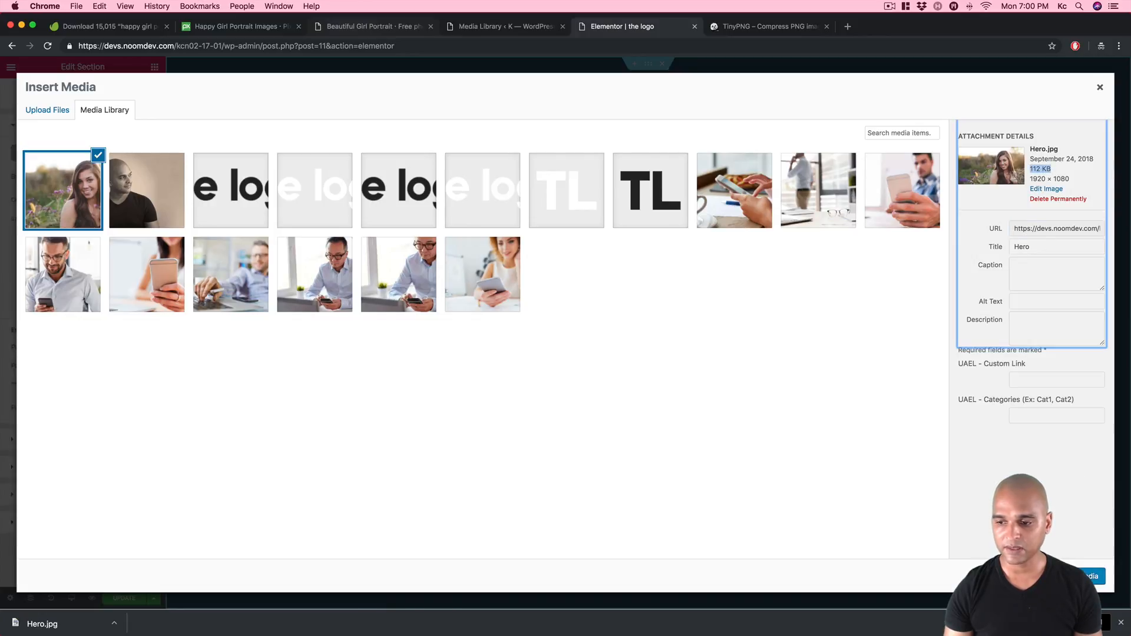
click(1076, 576)
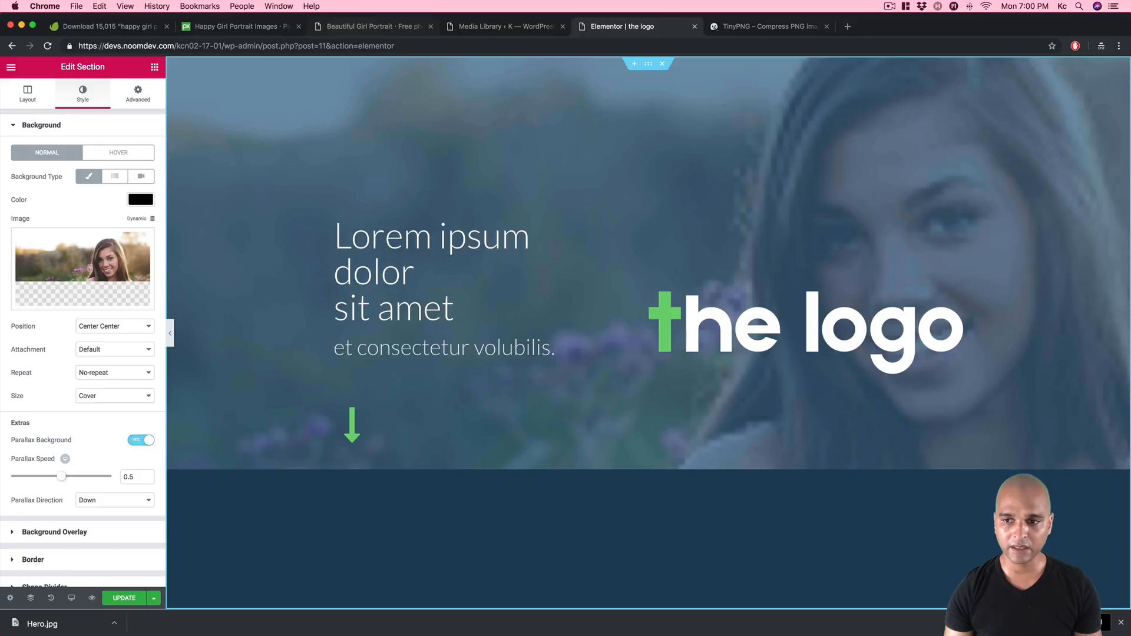
- Review the new hero background against the rest of the page and save the page update
scroll(760, 468, down, 5)
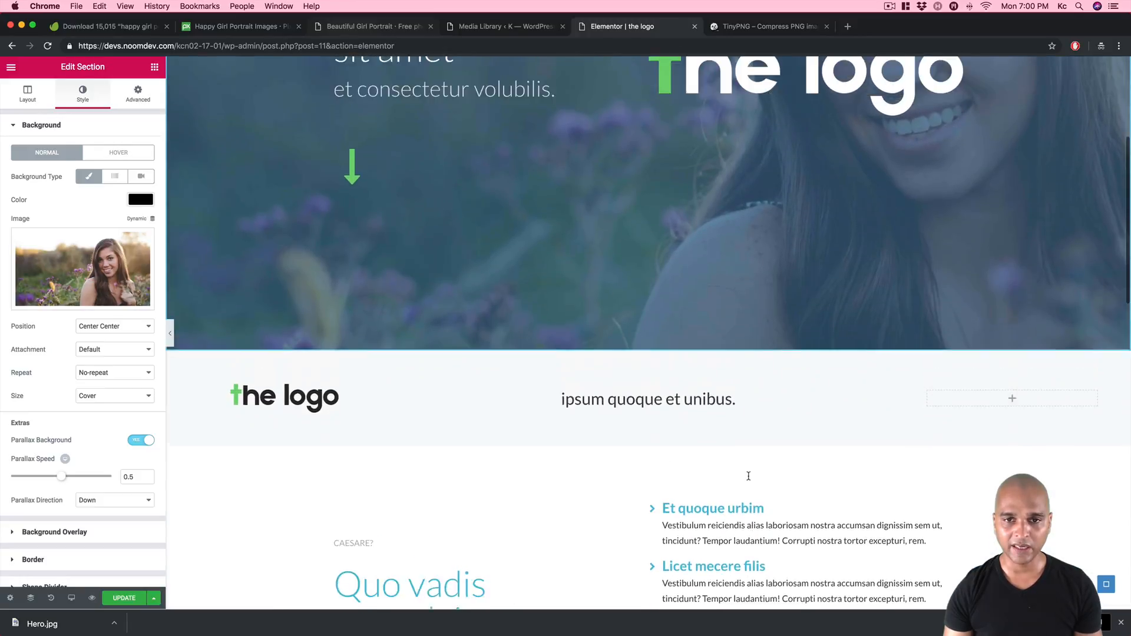
scroll(749, 476, up, 4)
scroll(749, 477, down, 2)
scroll(749, 478, up, 2)
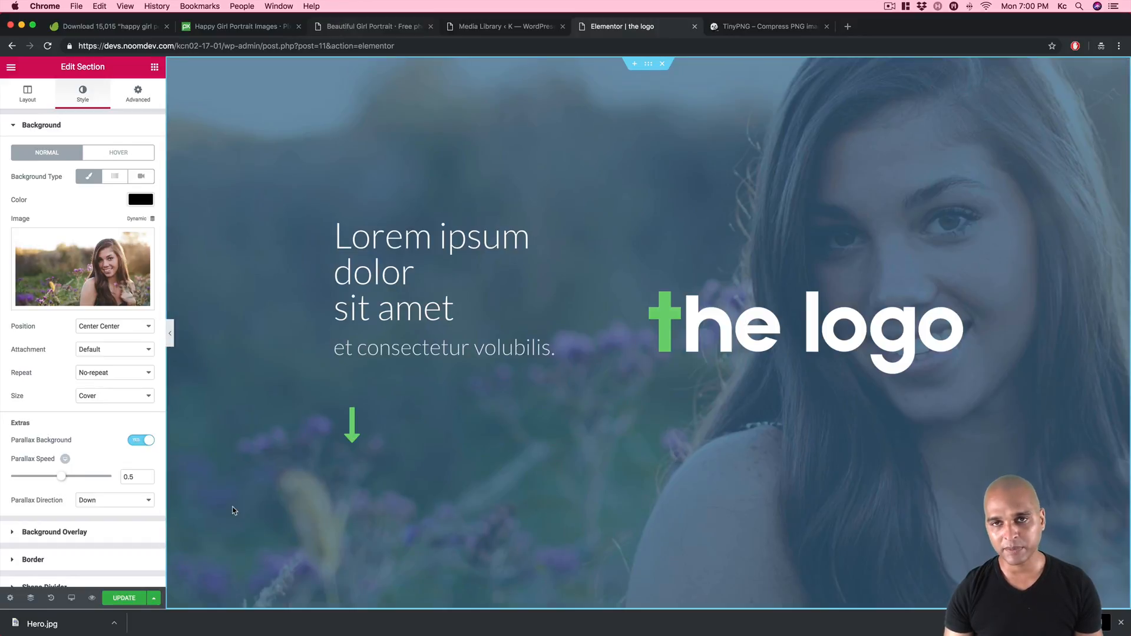
click(128, 599)
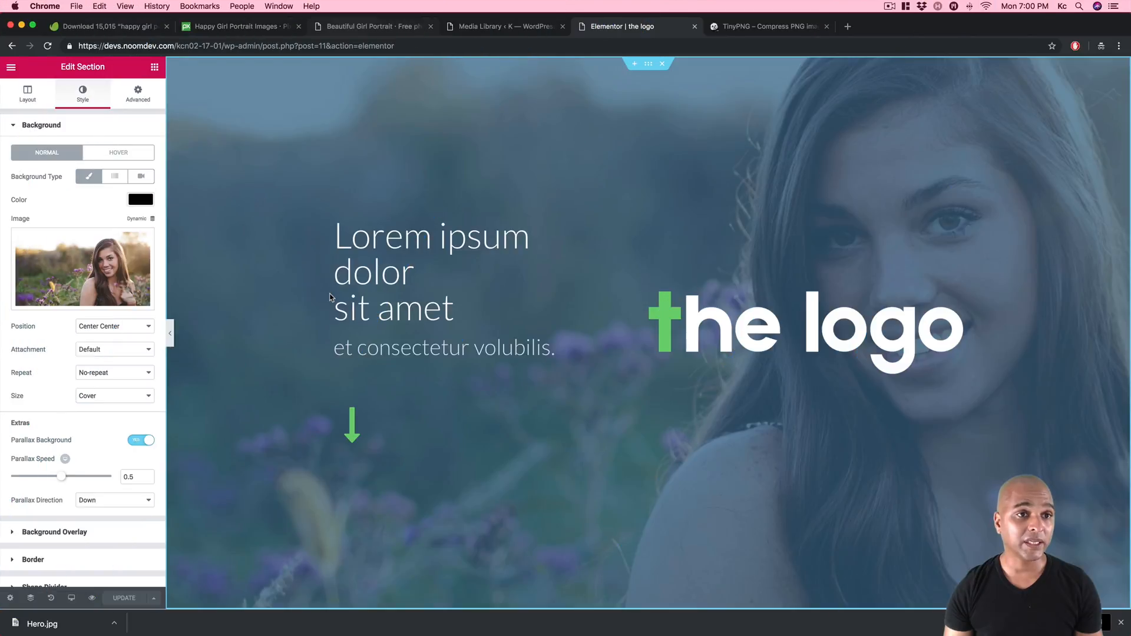
- Revisit the Pixabay results, then examine Envato Elements' item categories, search terms and photo results for "happy girl portrait"
click(210, 28)
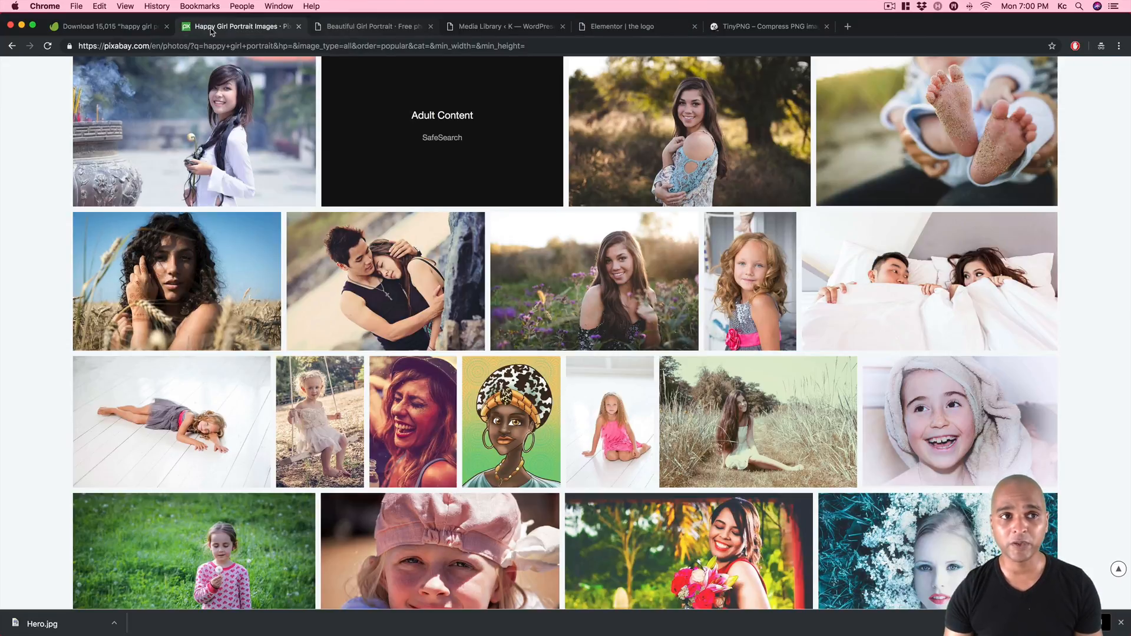
click(124, 31)
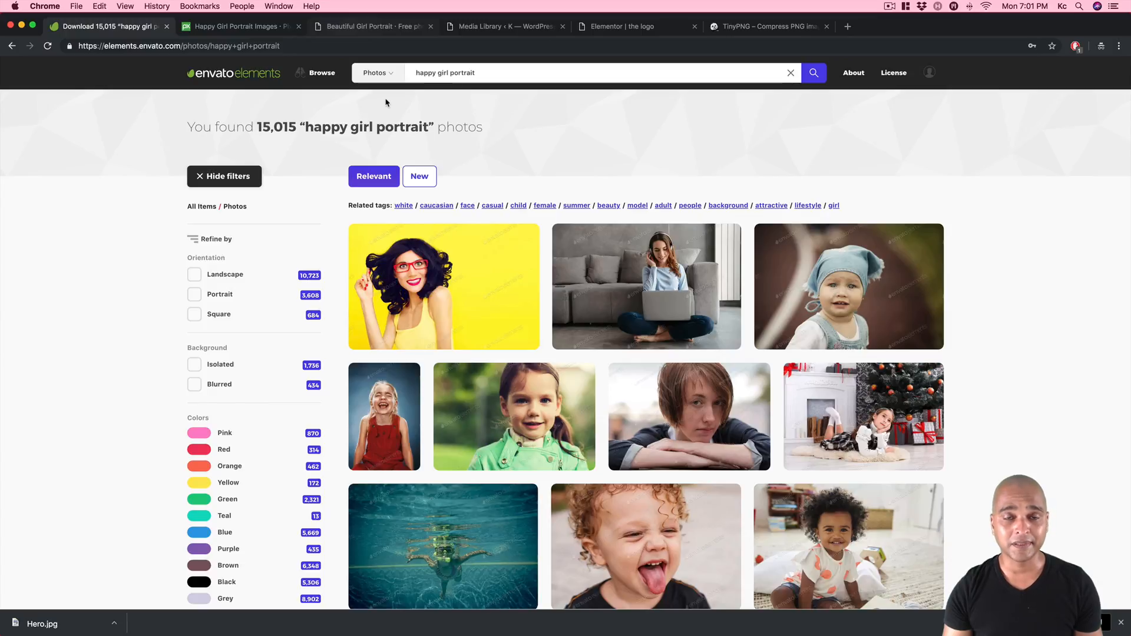
click(392, 75)
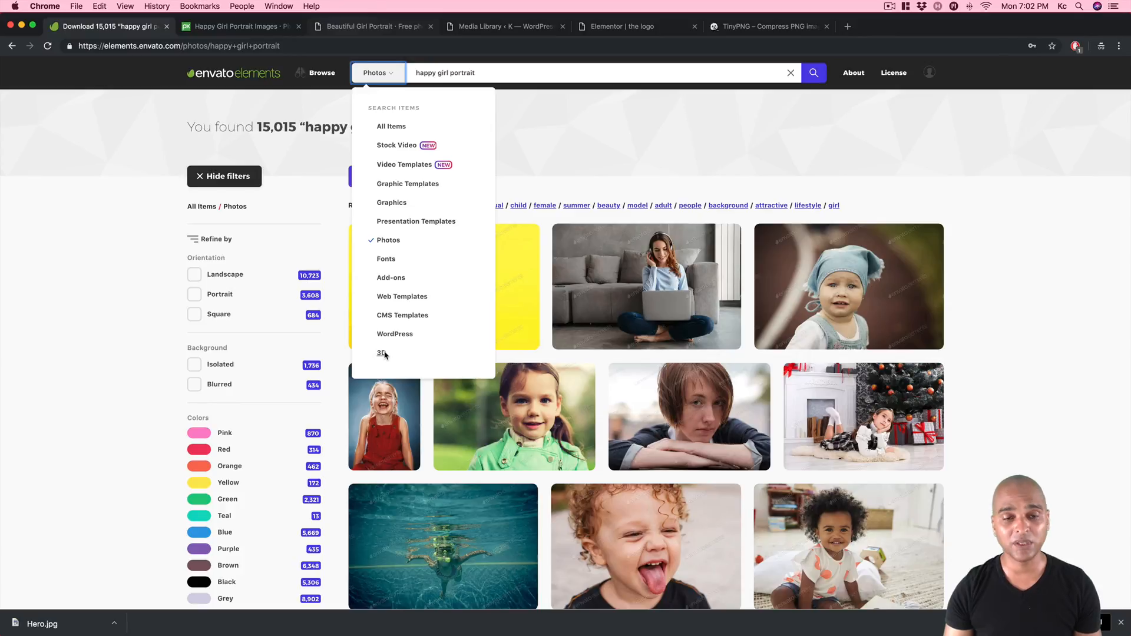
click(199, 239)
click(121, 206)
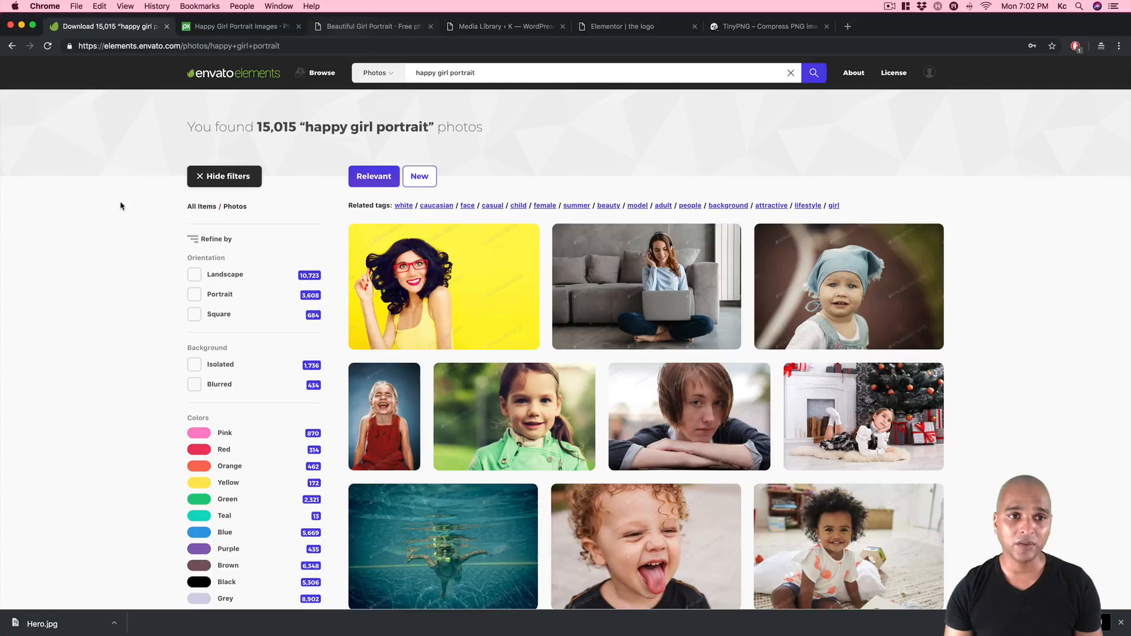
triple_click(426, 73)
double_click(473, 72)
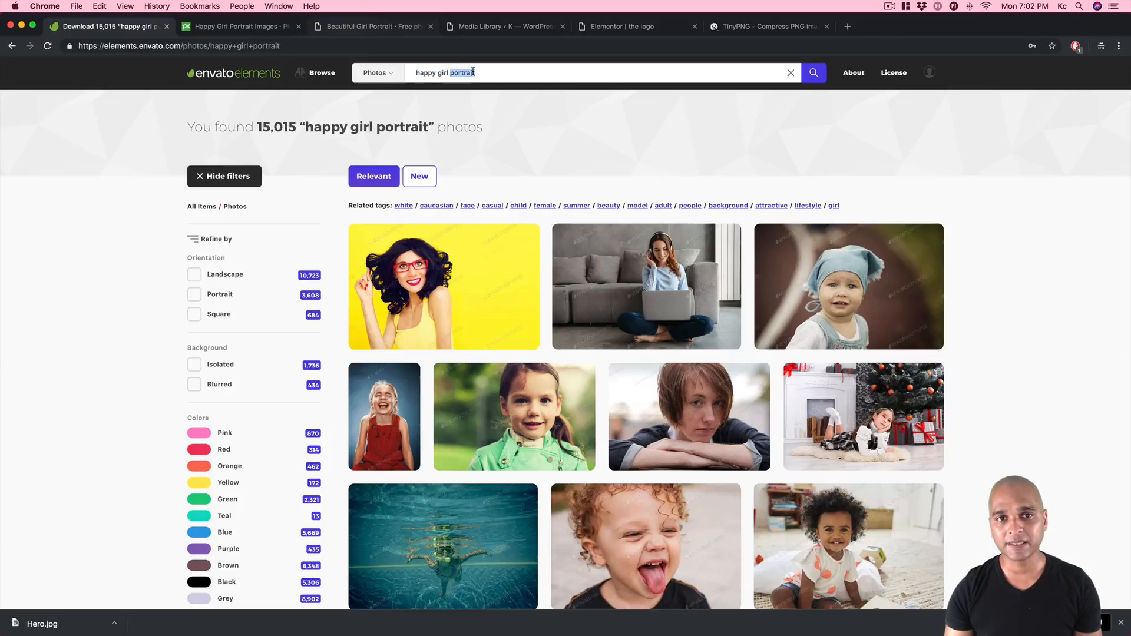
click(473, 72)
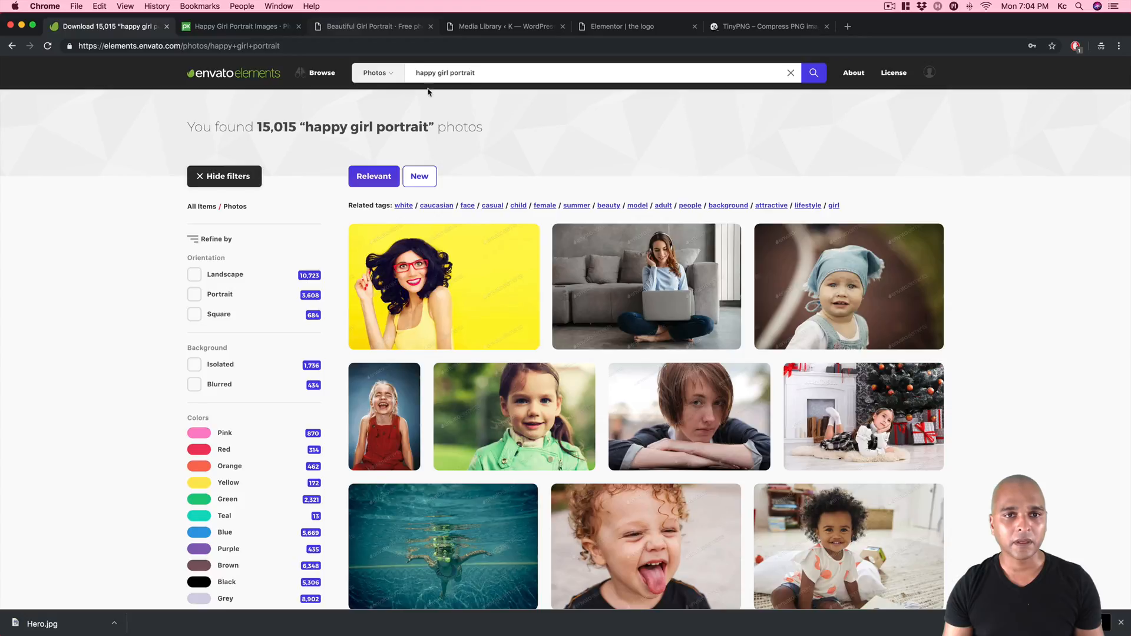
mouse_move(390, 297)
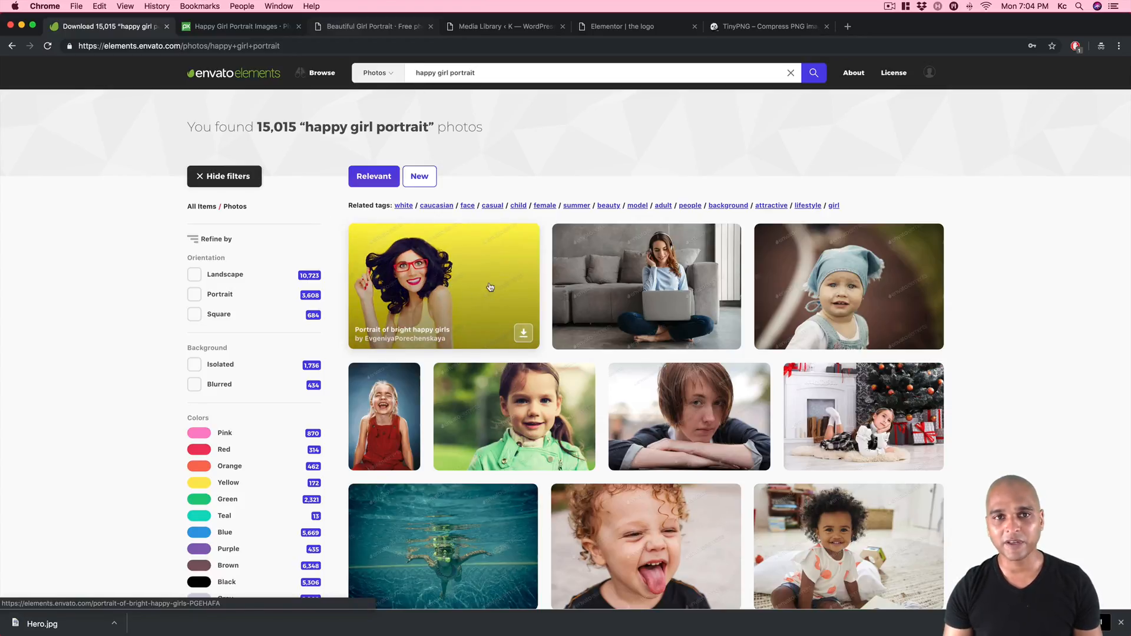
- Switch to Finder and open portrait-of-bright-happy-girls-PGEHAFA.jpg from the Downloads folder in Affinity Photo
key(super+Tab)
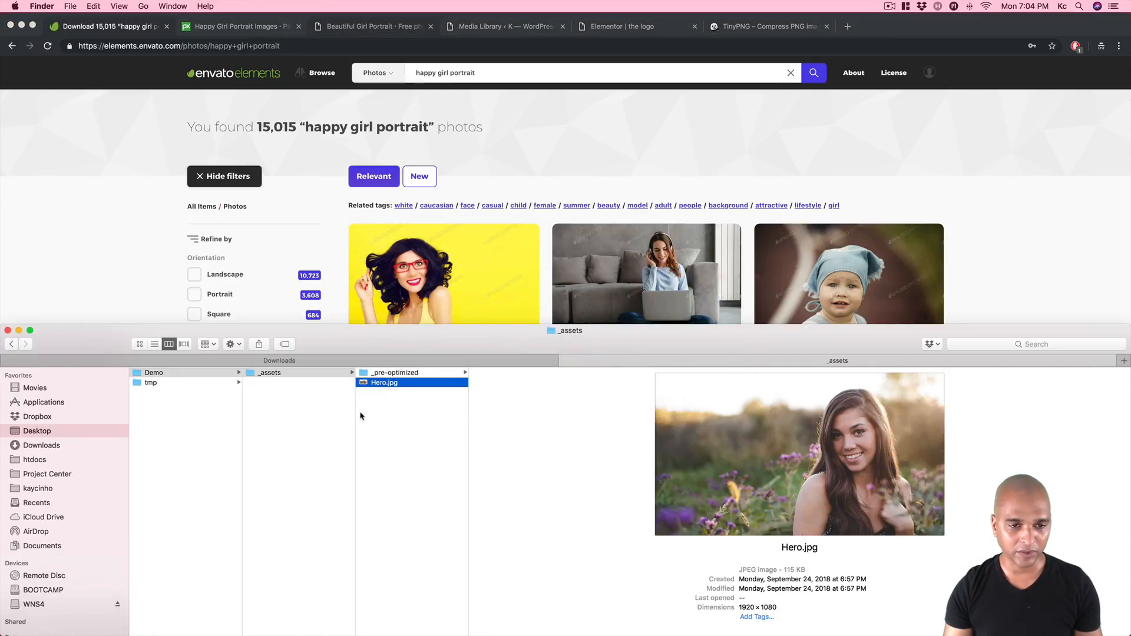
click(249, 375)
click(360, 374)
key(super+alt+l)
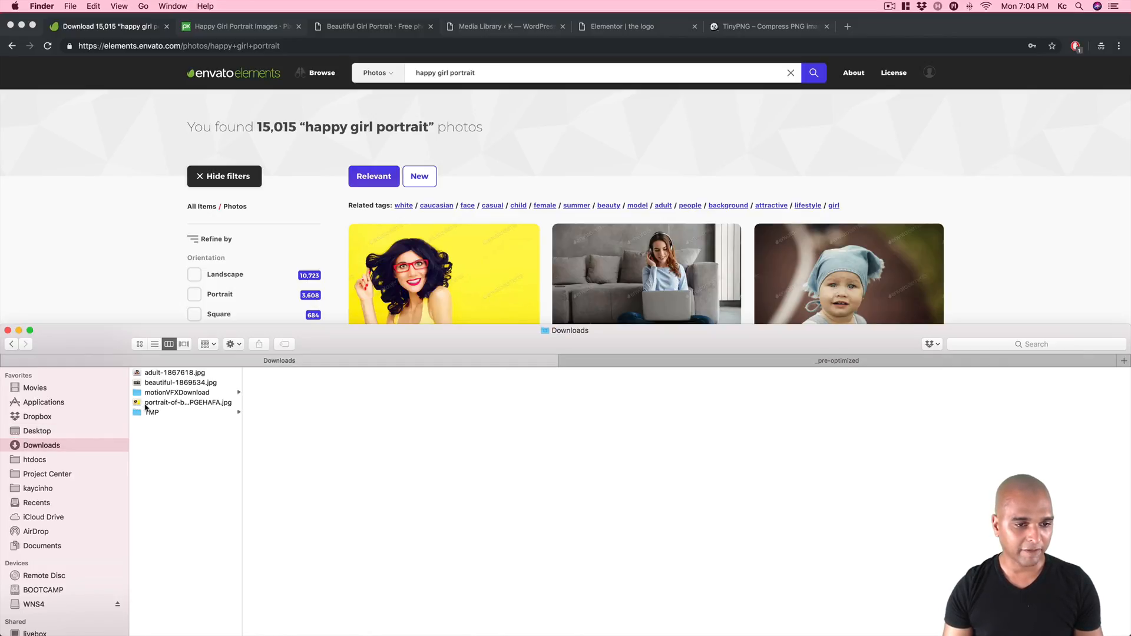
click(146, 405)
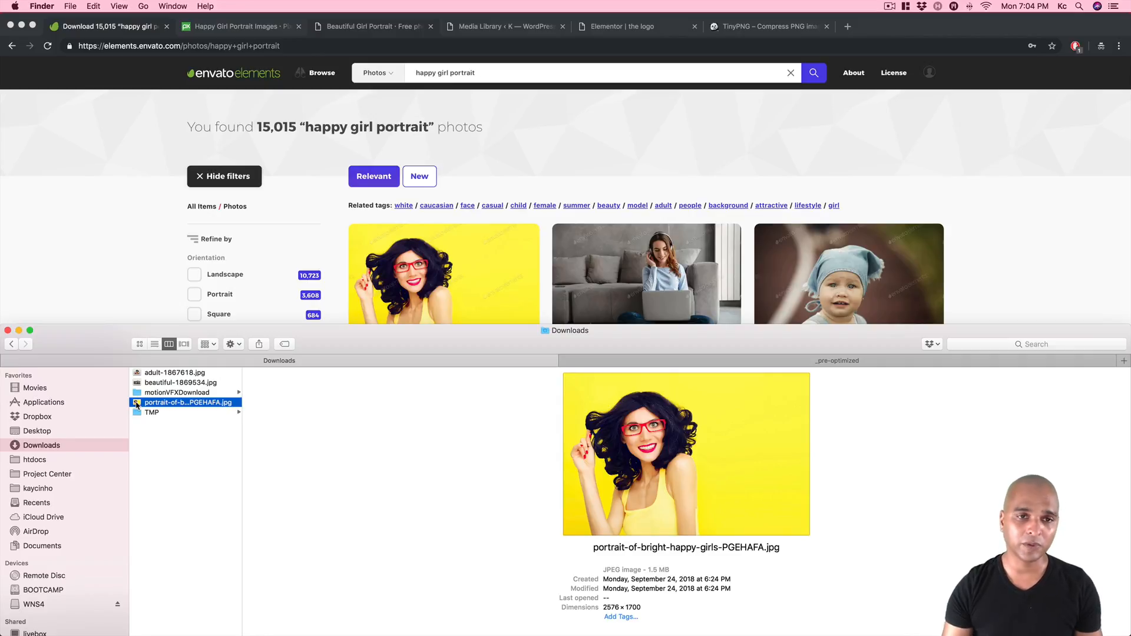
right_click(136, 405)
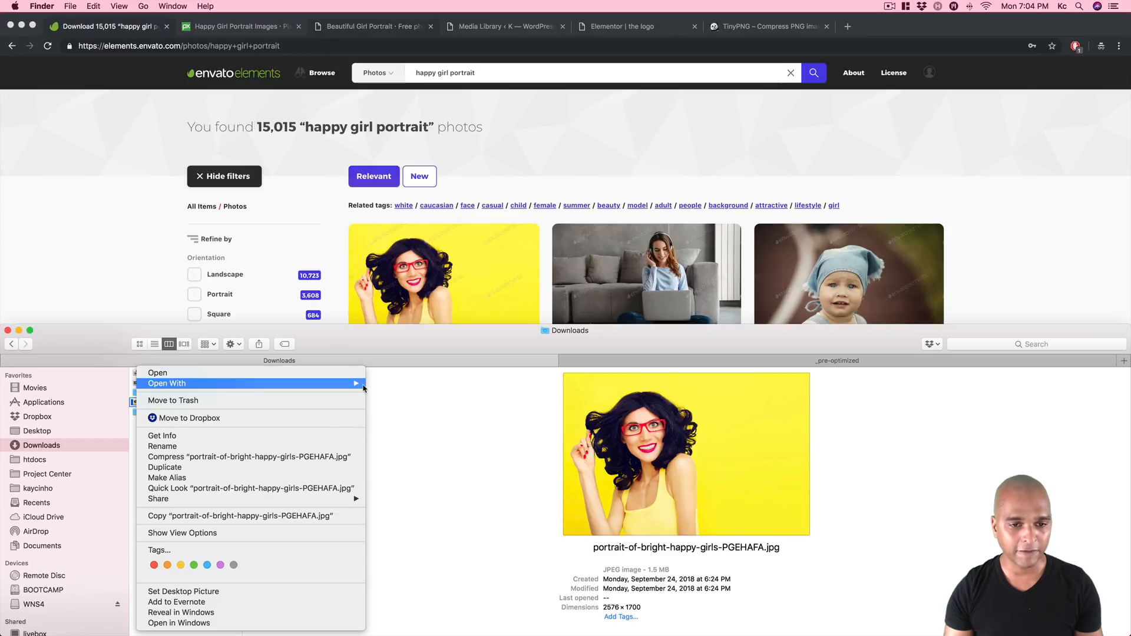
mouse_move(360, 384)
click(390, 415)
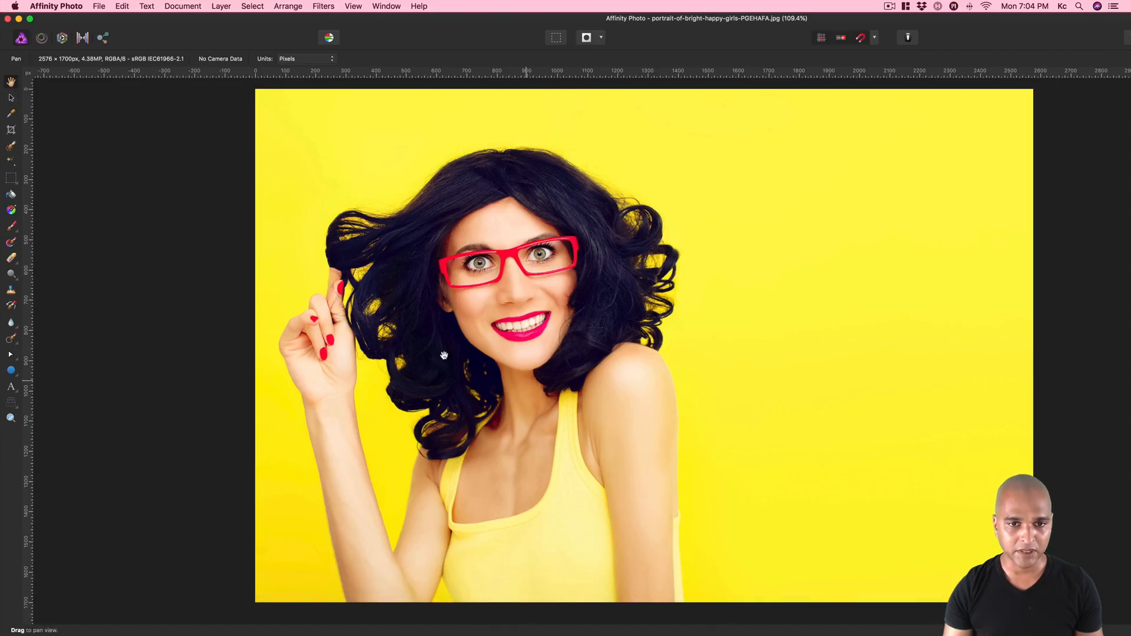
- Show the side panels beside the portrait photo, and dismiss the export settings without exporting
scroll(334, 331, down, 1)
key(Tab)
key(Tab)
scroll(406, 326, down, 3)
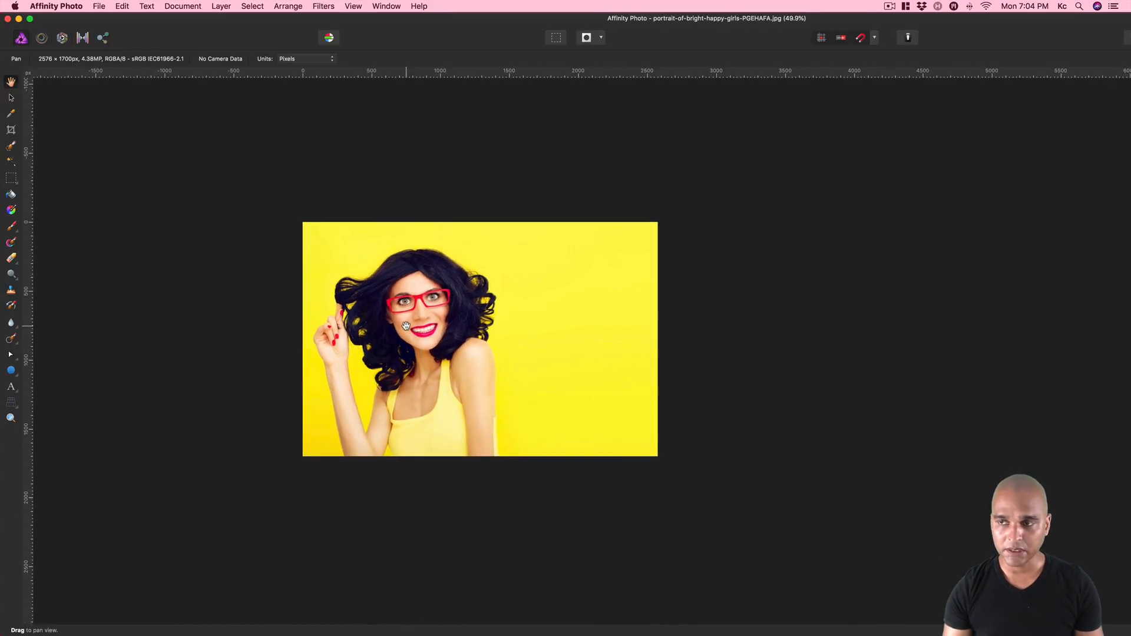
key(Tab)
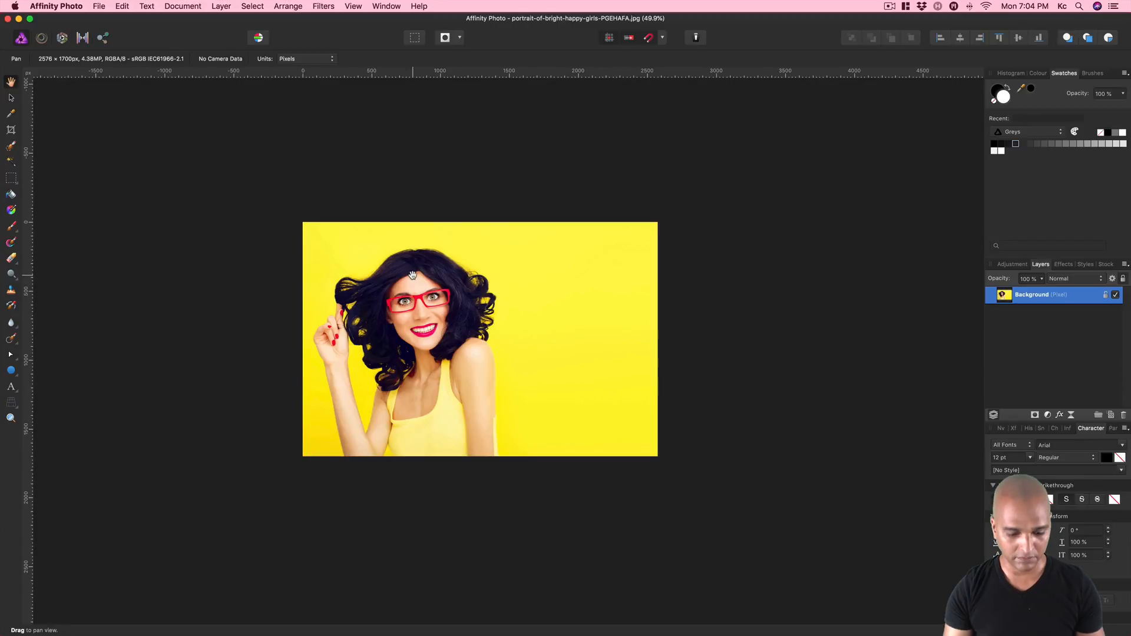
key(super+alt+shift+w)
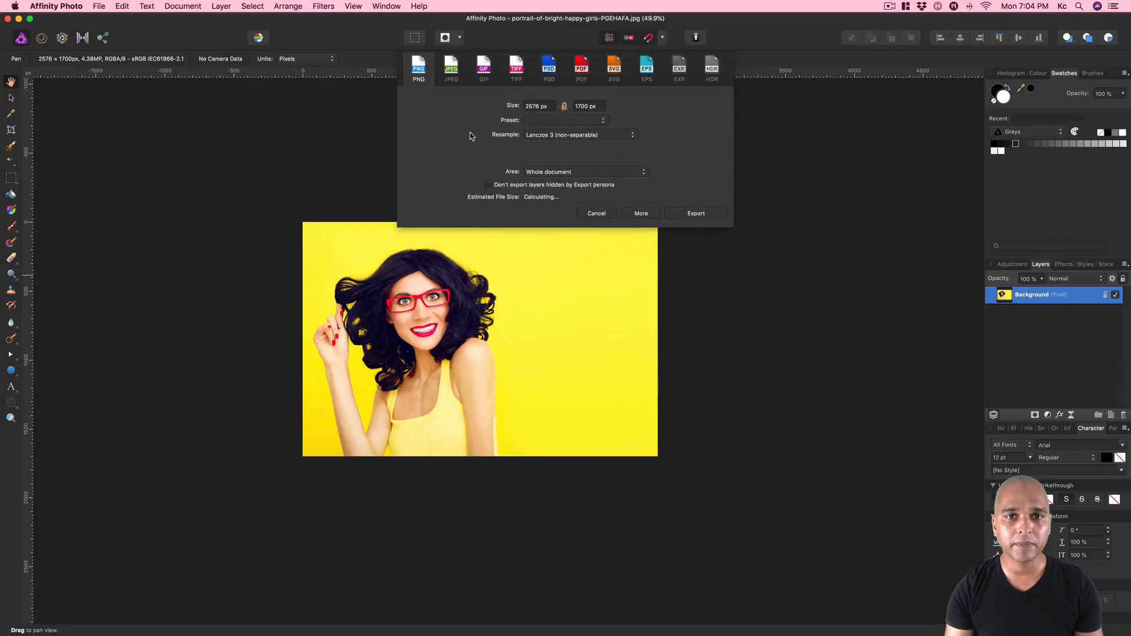
click(603, 215)
- Create a new 1920 × 1080 px document
key(super+n)
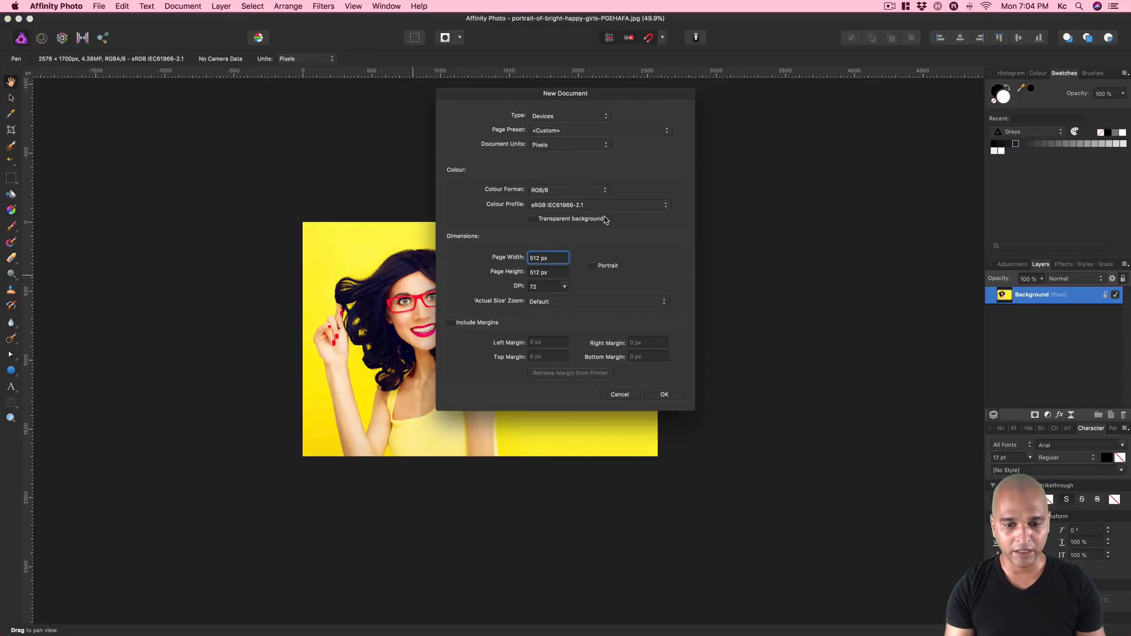
text(1)
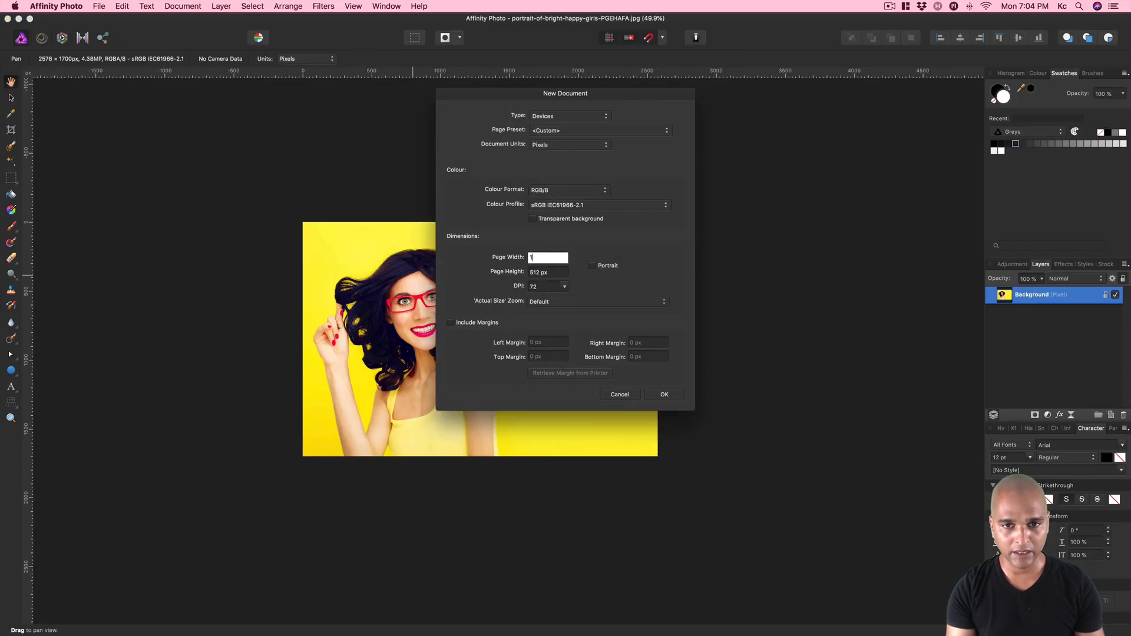
text(024)
key(BackSpace)
key(BackSpace)
text(92)
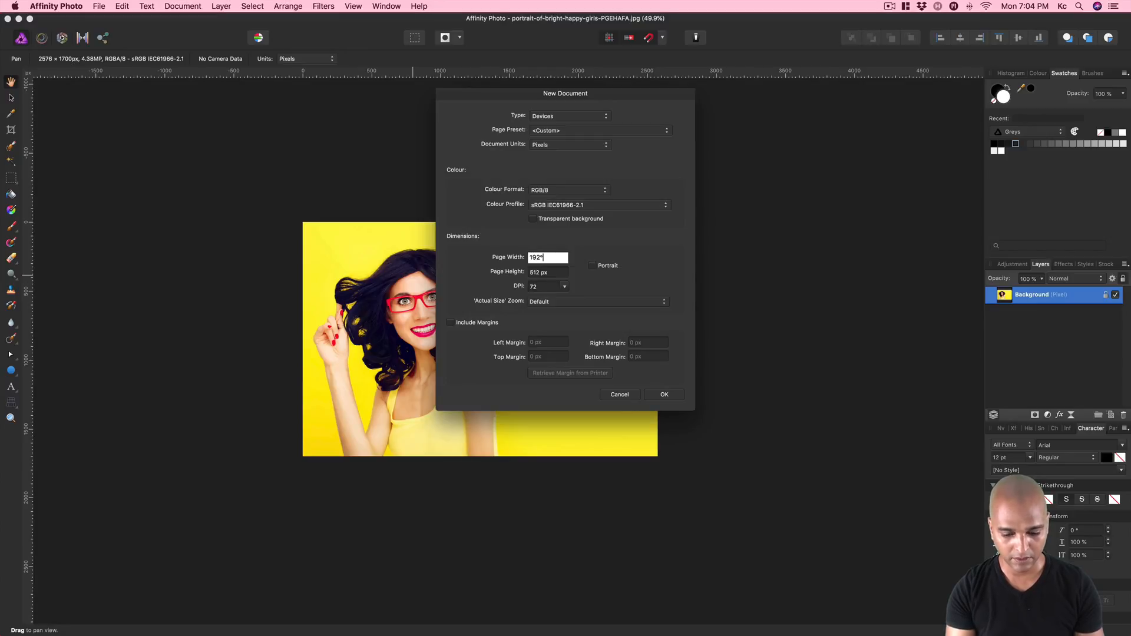
key(Tab)
text(1080)
key(Return)
key(Return)
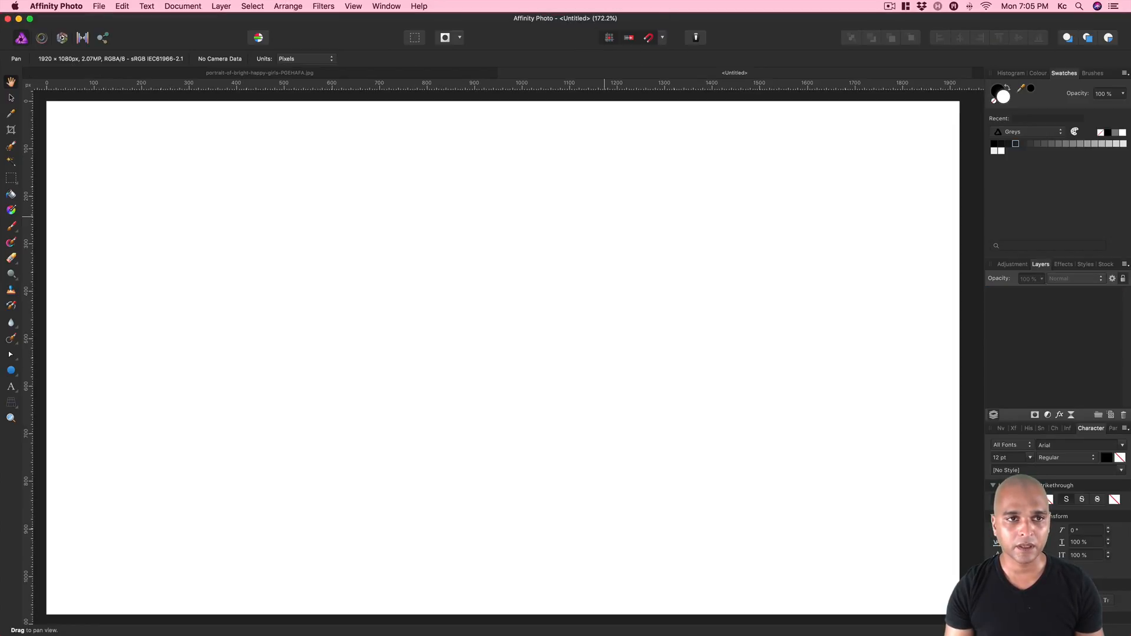
- Copy the portrait photo into the new document and close the original photo without saving changes
key(ctrl+Tab)
key(super+v)
key(super+w)
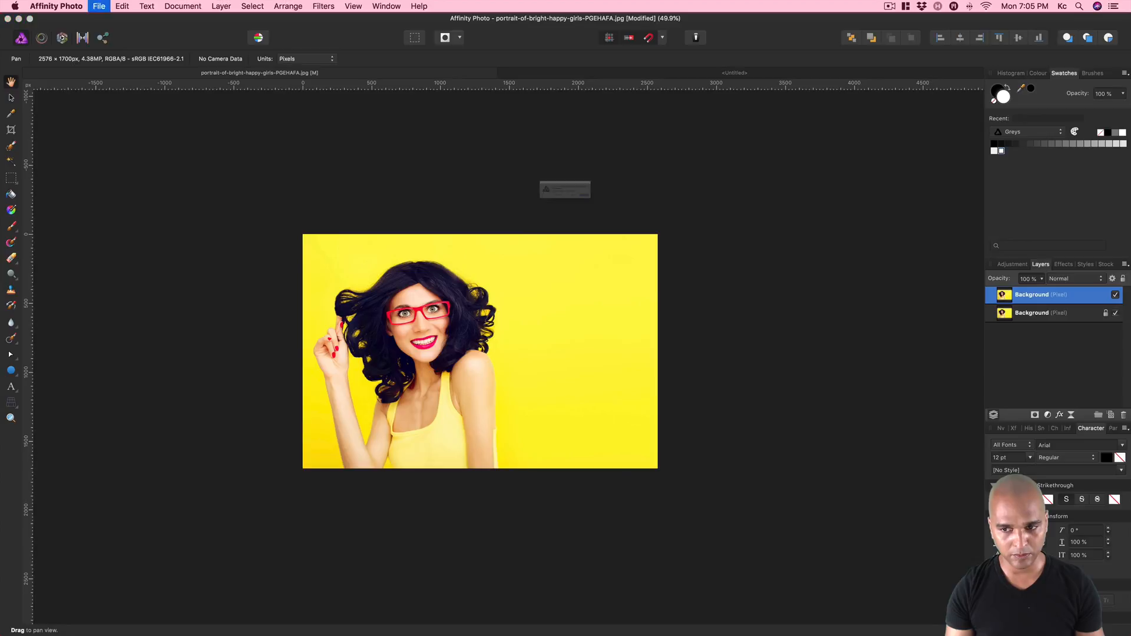
key(super+d)
key(super+v)
- Scale the pasted photo proportionally to the canvas width and nudge it upward to frame the woman
scroll(553, 250, down, 8)
key(v)
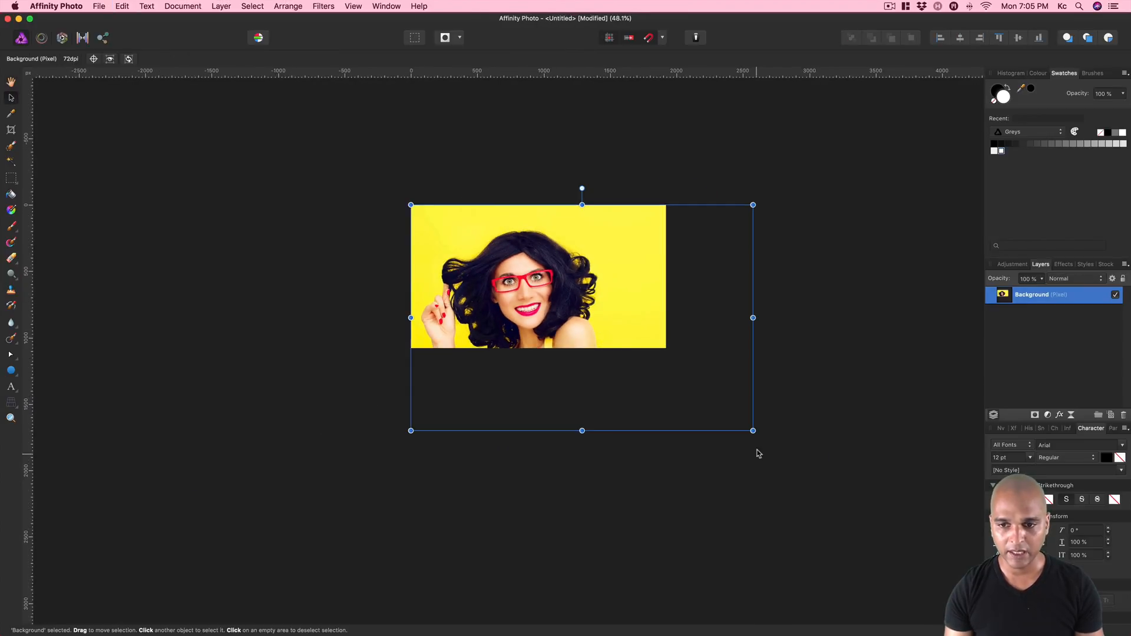
drag(752, 430, 667, 373)
scroll(533, 304, up, 3)
scroll(533, 305, down, 3)
key(shift+Up)
key(shift+Up)
key(shift+Up)
key(shift+Up)
key(shift+Up)
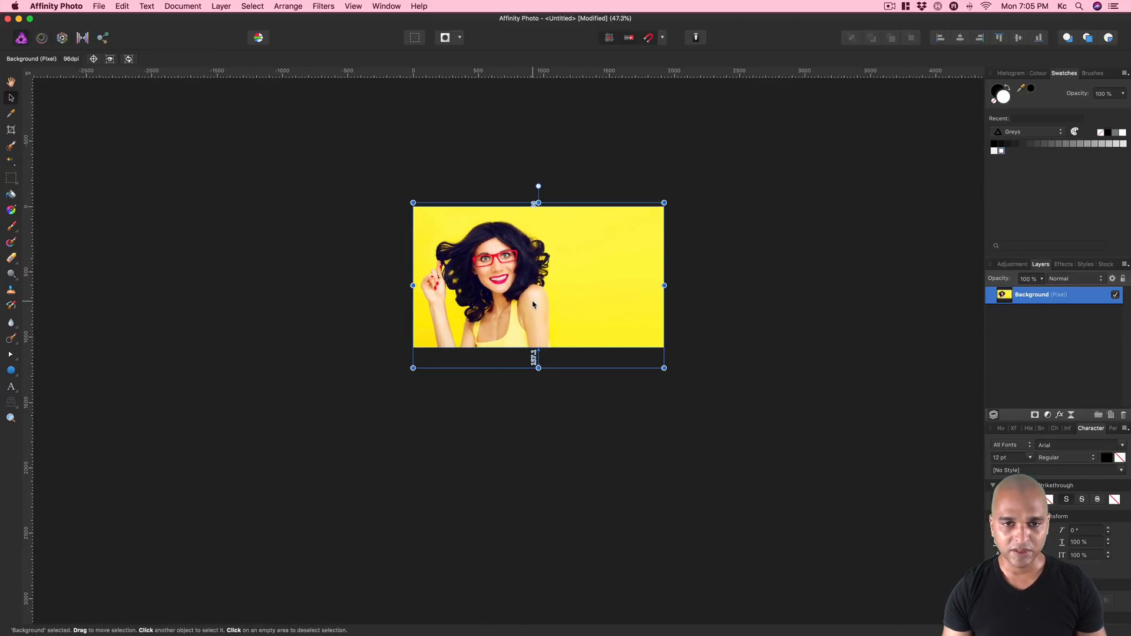
- Set up a JPEG export of the 1920 × 1080 px portrait document with quality 85
key(super+alt+shift+w)
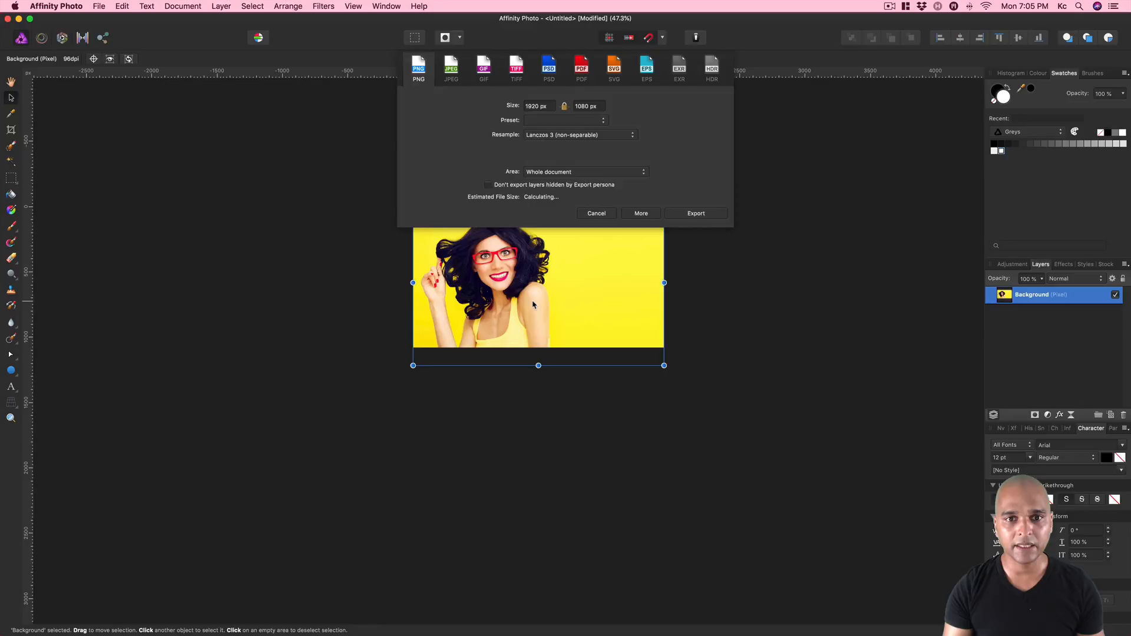
click(451, 69)
drag(603, 149, 596, 150)
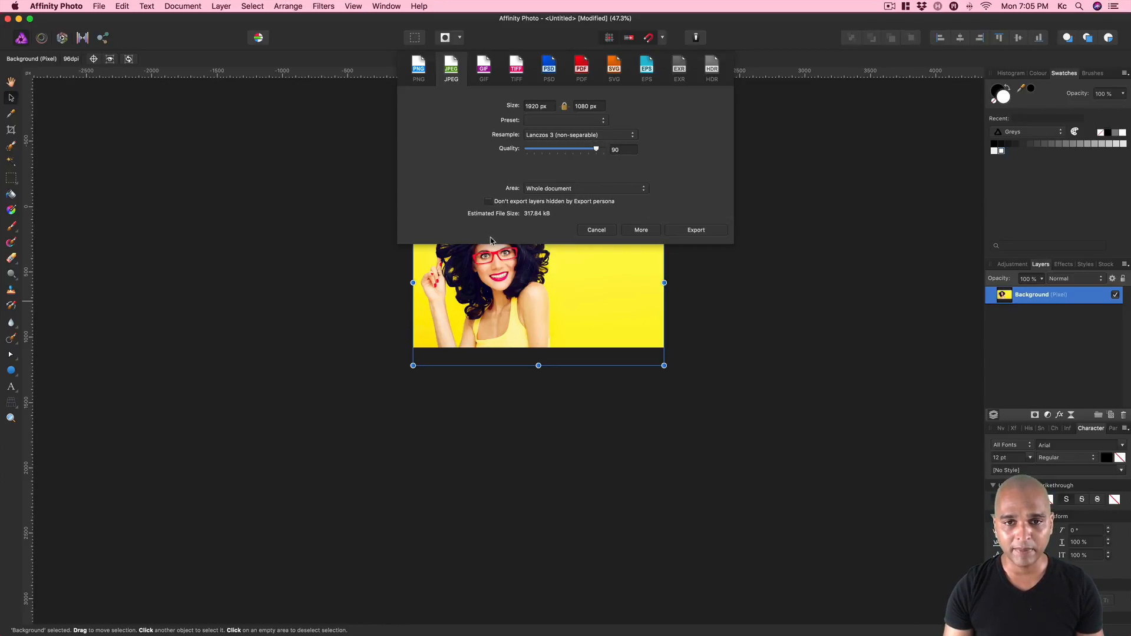
drag(597, 152, 592, 151)
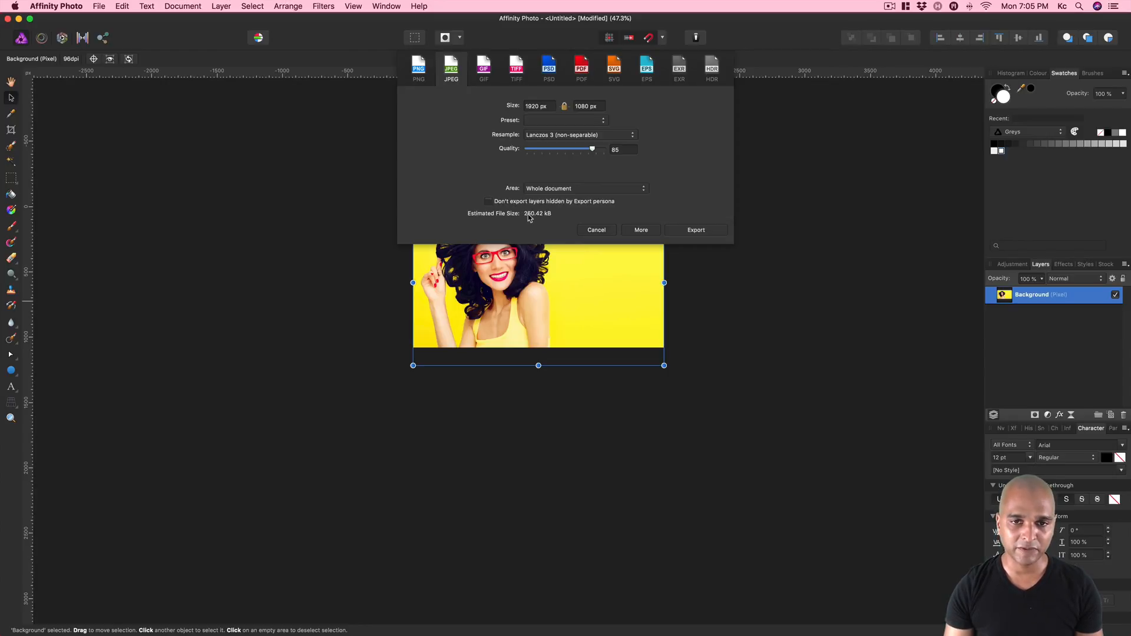
- Export the image as bg-2 into the _pre-optimized folder inside Demo/_assets on the Desktop
click(688, 231)
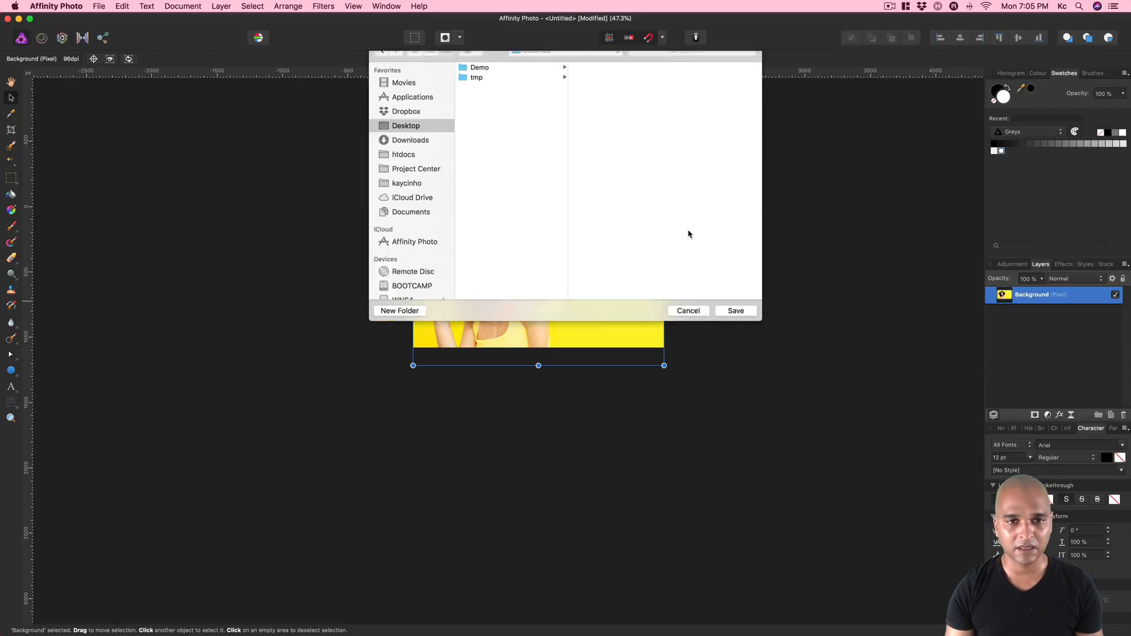
click(482, 123)
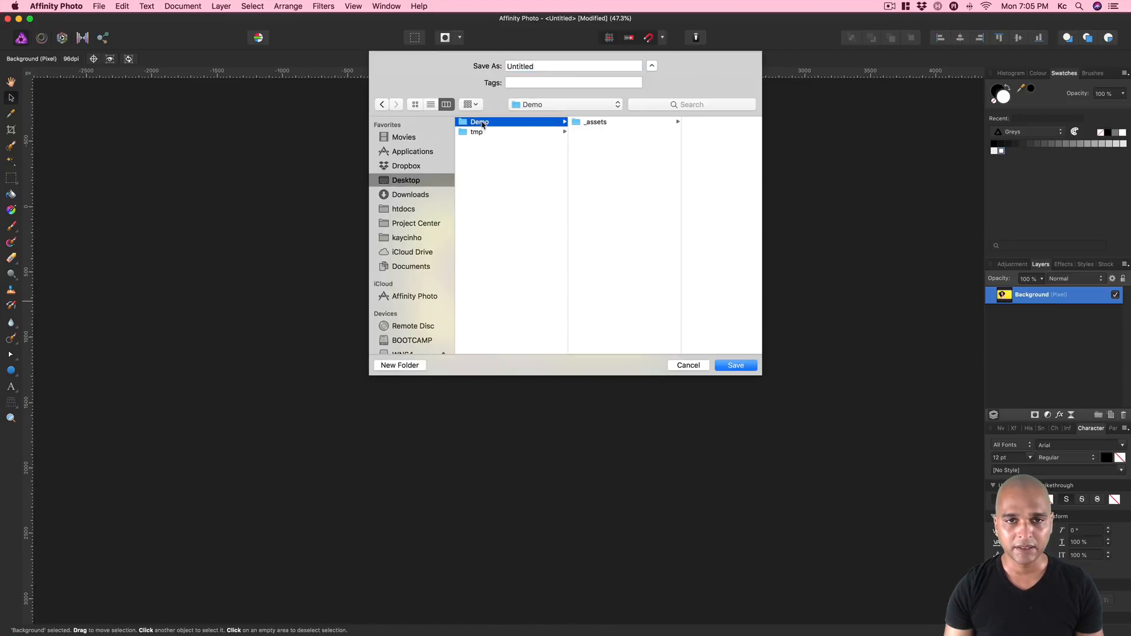
click(592, 122)
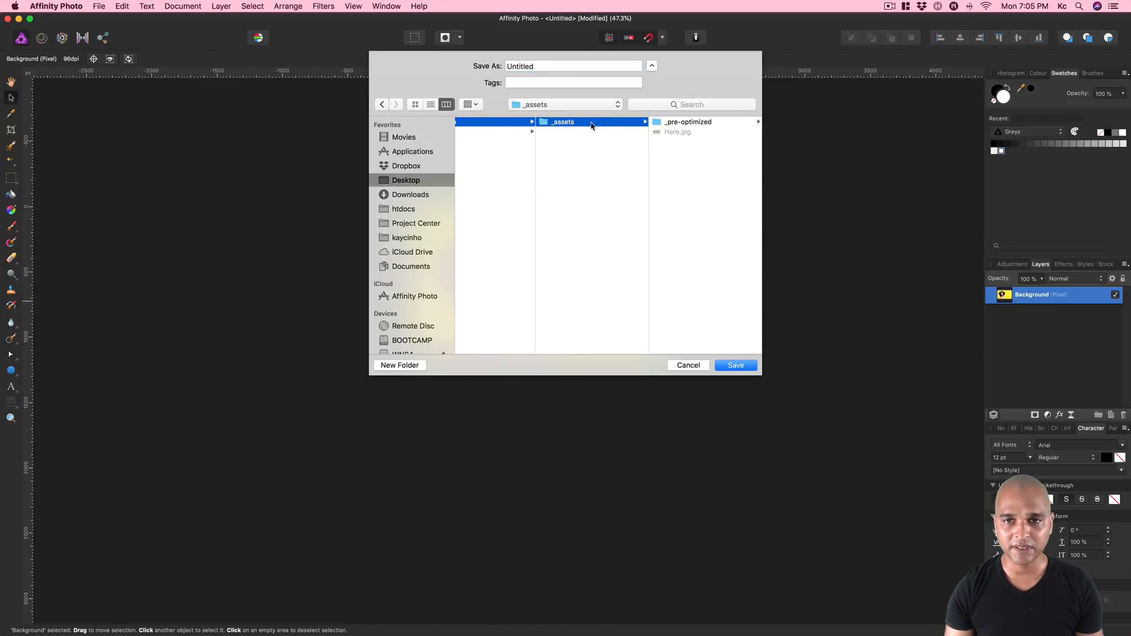
click(678, 125)
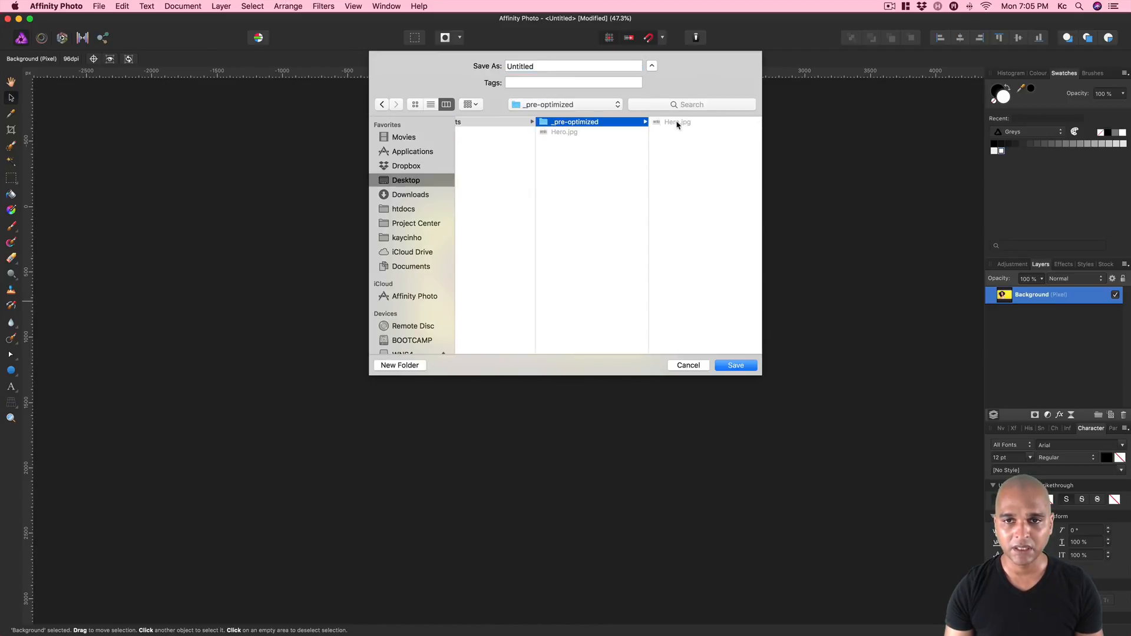
double_click(512, 65)
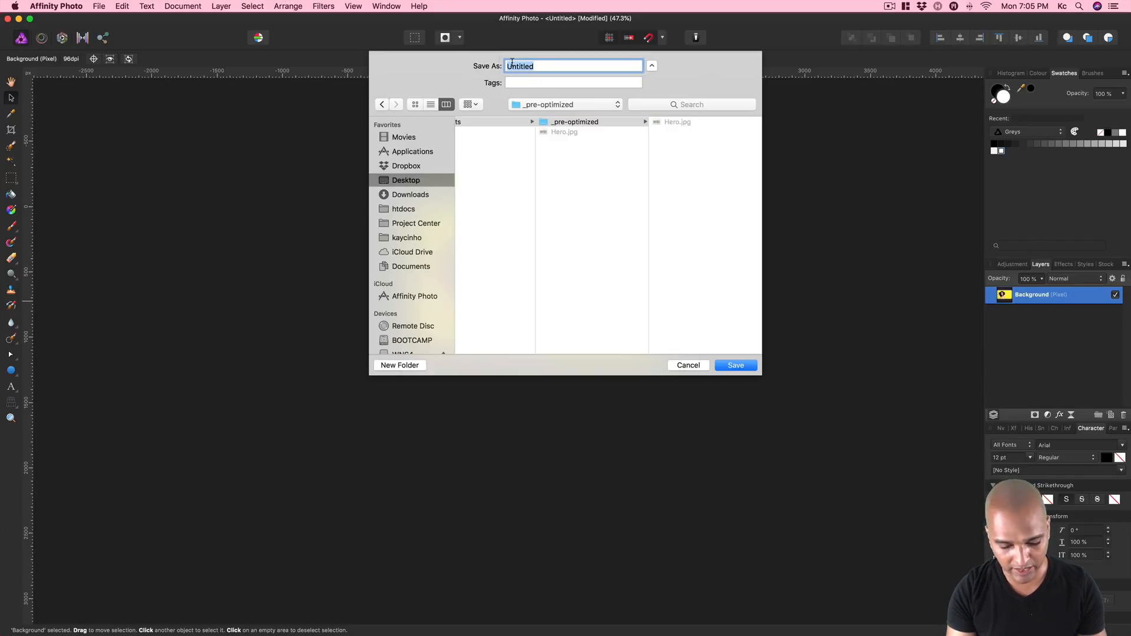
text(bg-)
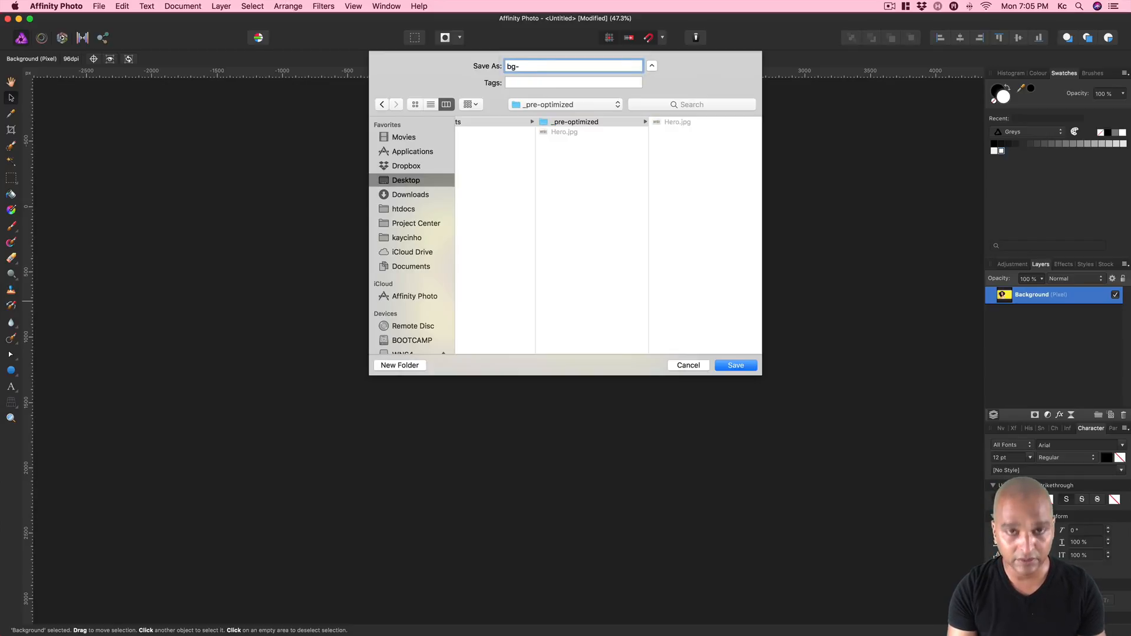
text(8)
key(Return)
- Switch to Chrome and look over the ShortPixel homepage and the TinyPNG compression page
key(super+Tab)
key(super+Tab)
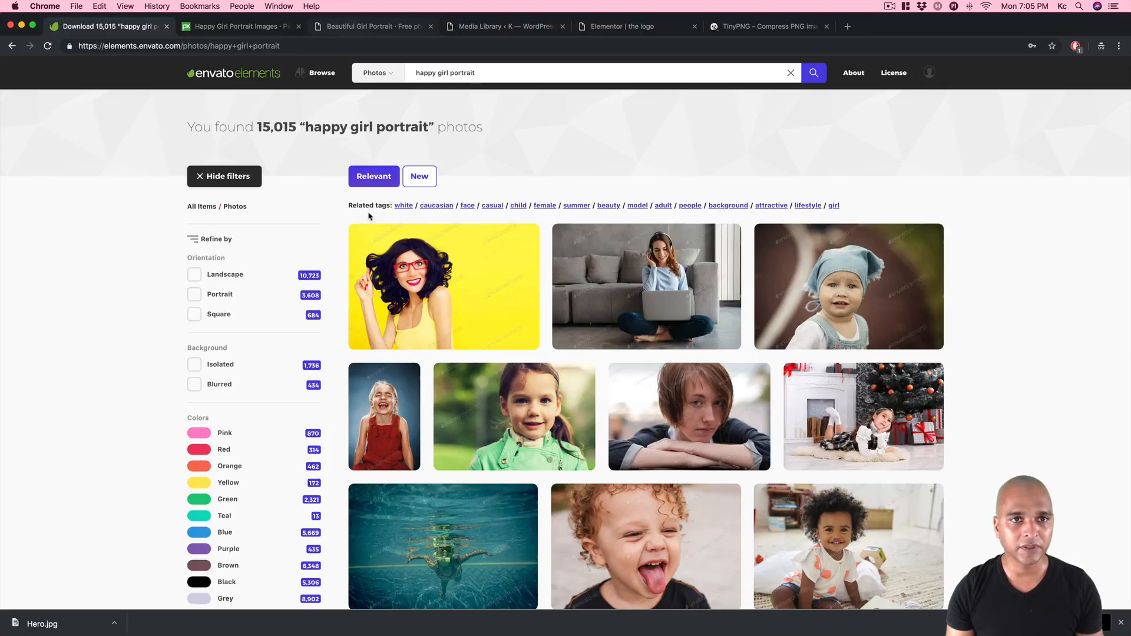
key(ctrl+Tab)
key(ctrl+Tab)
key(ctrl+Tab)
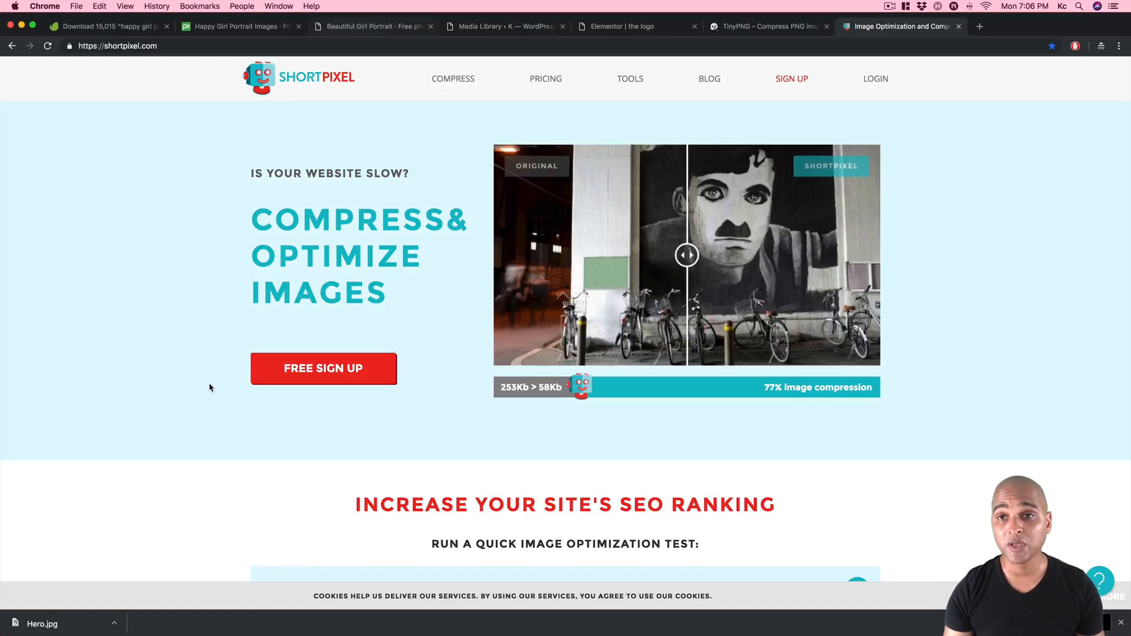
key(ctrl+shift+Tab)
scroll(173, 461, down, 15)
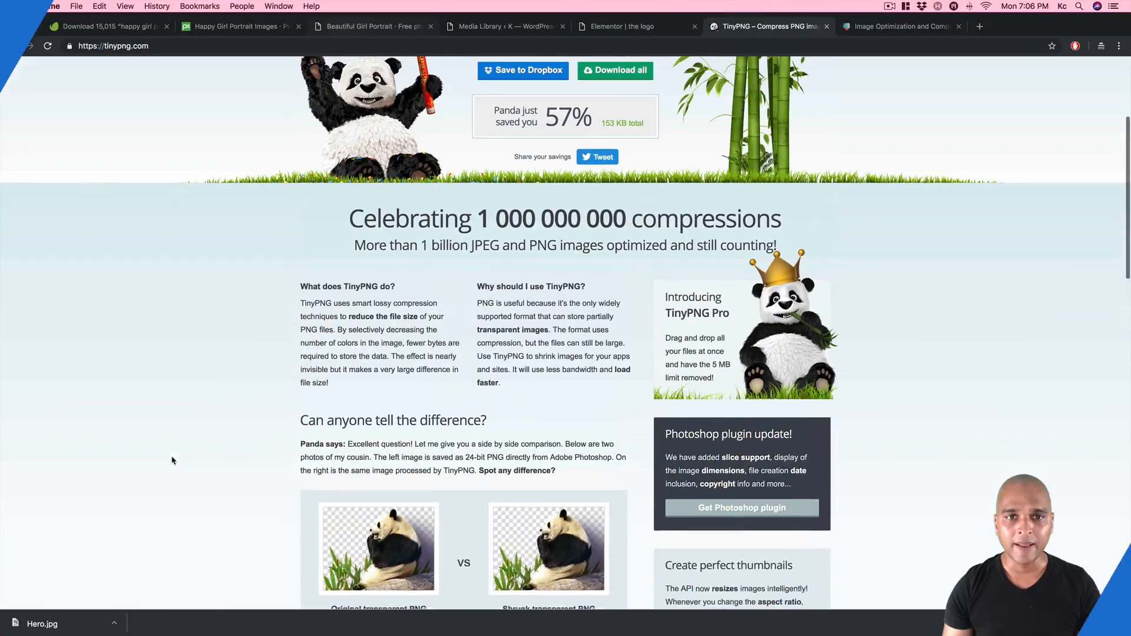
scroll(173, 461, up, 5)
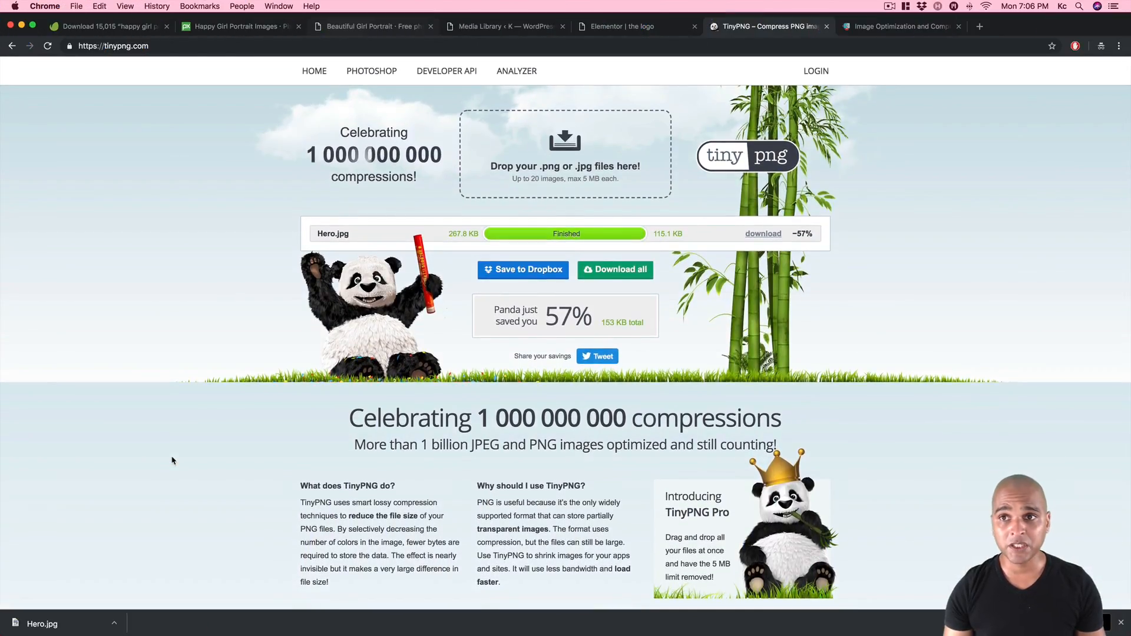
key(ctrl+Tab)
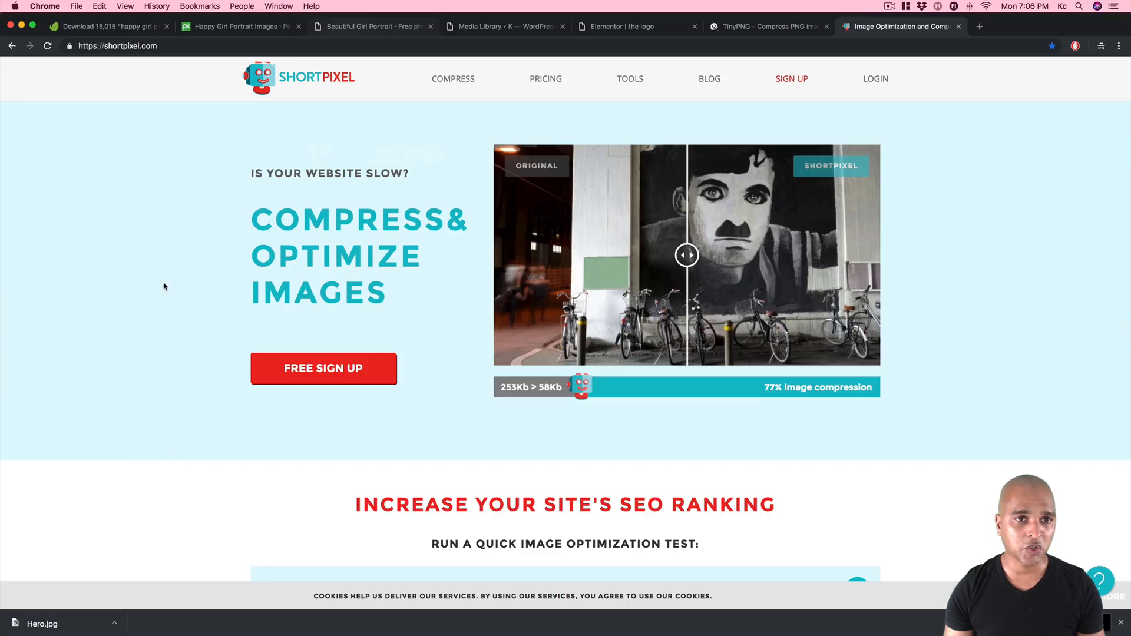
- Examine ShortPixel's homepage features and the upload limits and compression levels on its online image compression page
scroll(204, 400, down, 3)
scroll(205, 399, down, 10)
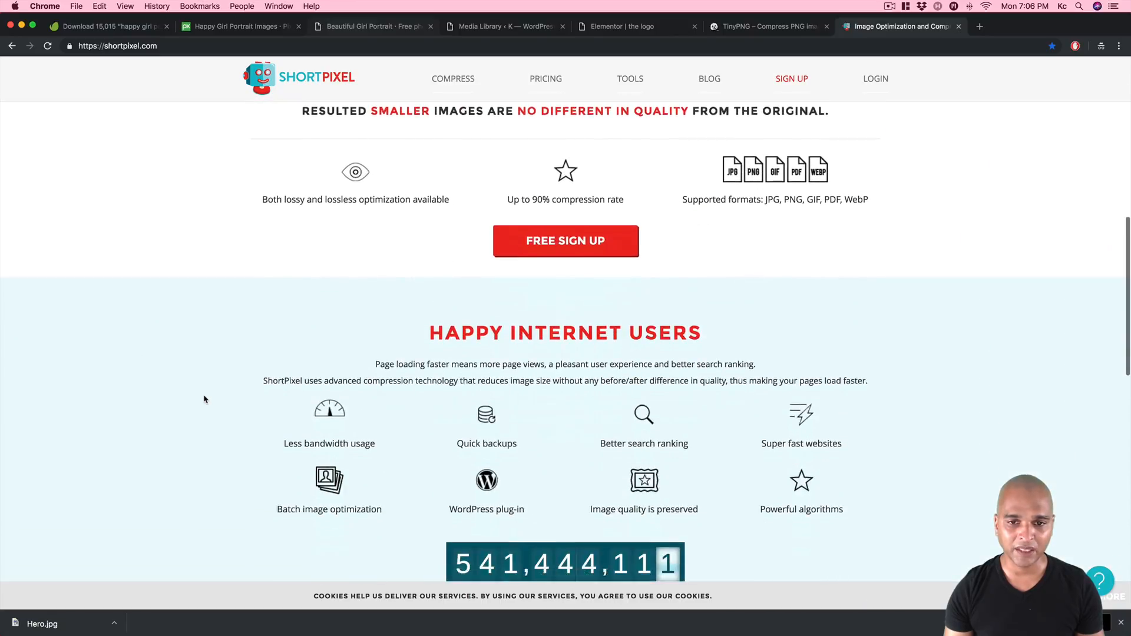
scroll(204, 400, up, 1)
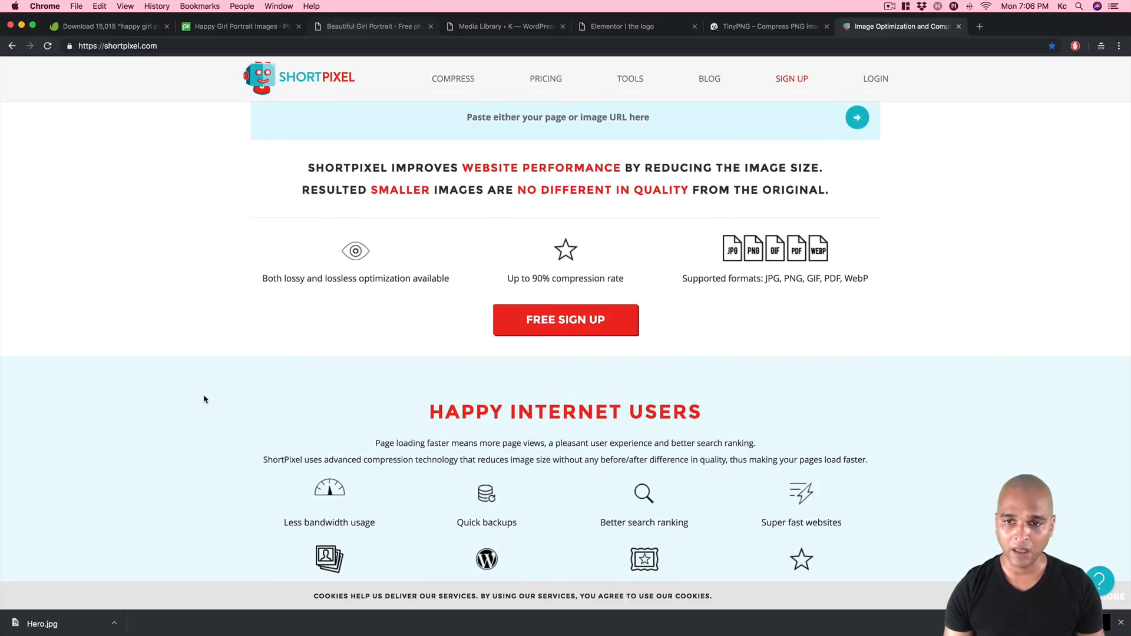
scroll(206, 394, up, 4)
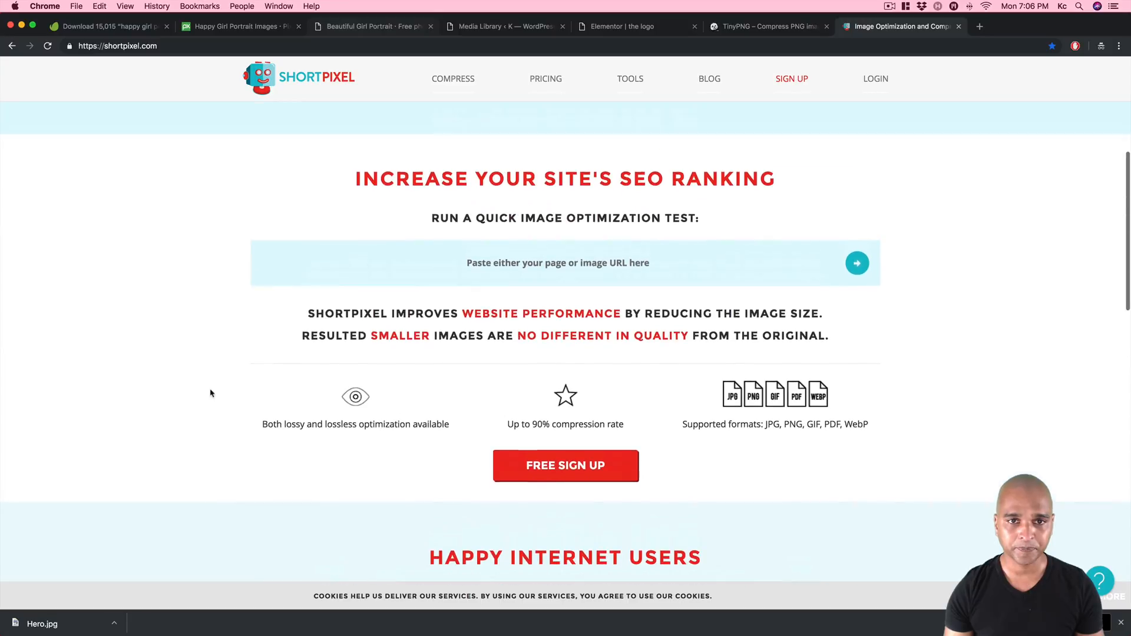
click(458, 85)
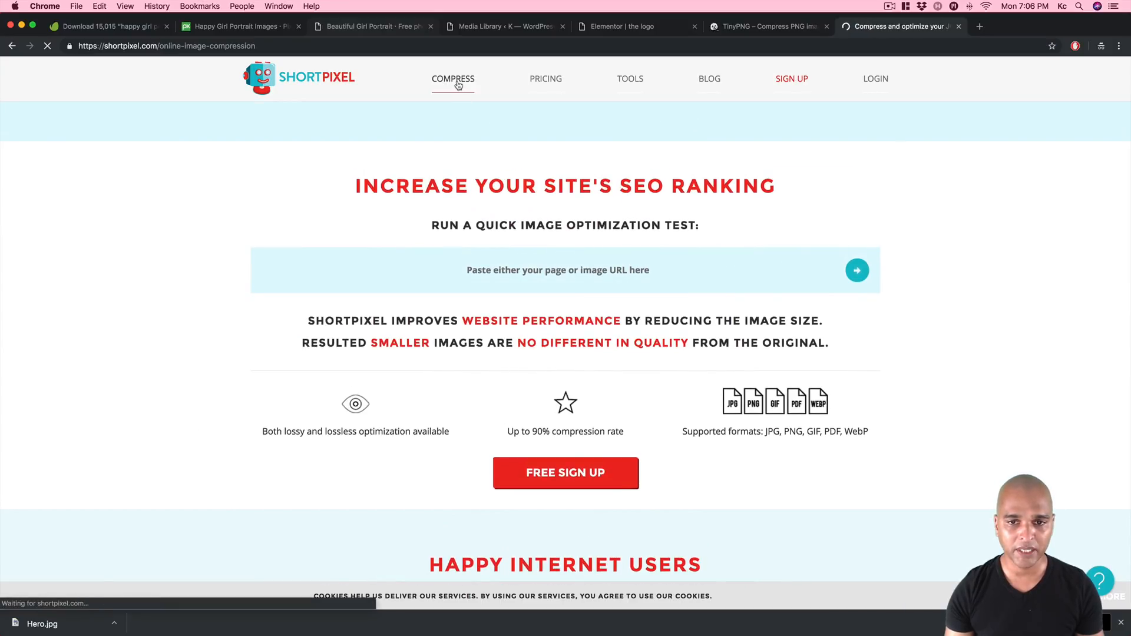
scroll(245, 354, down, 4)
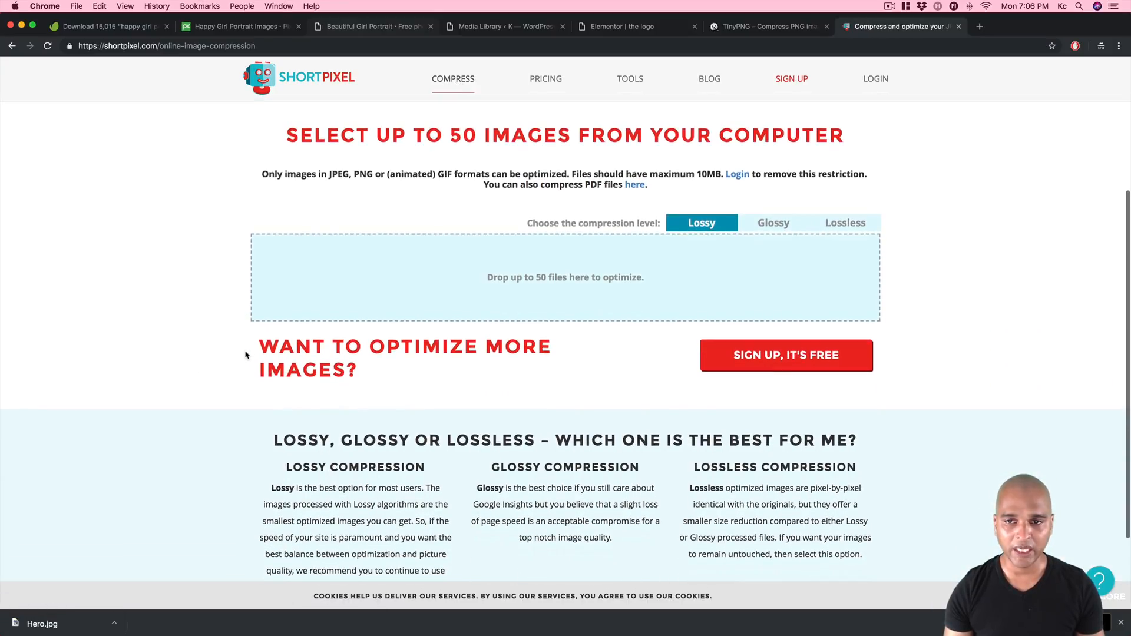
scroll(182, 358, up, 3)
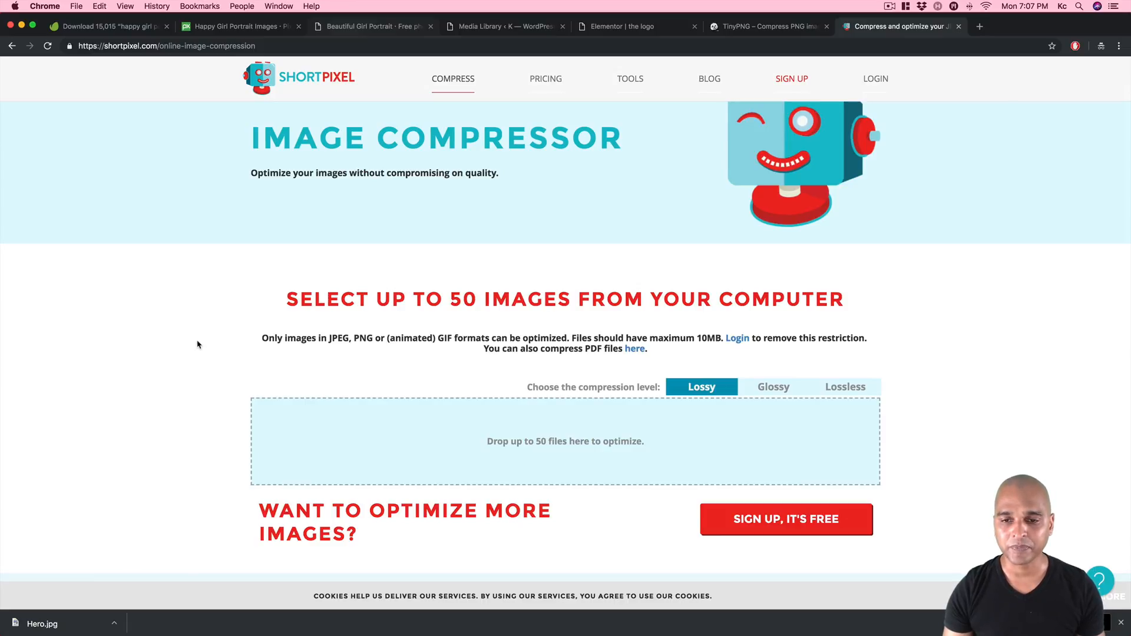
scroll(197, 344, up, 2)
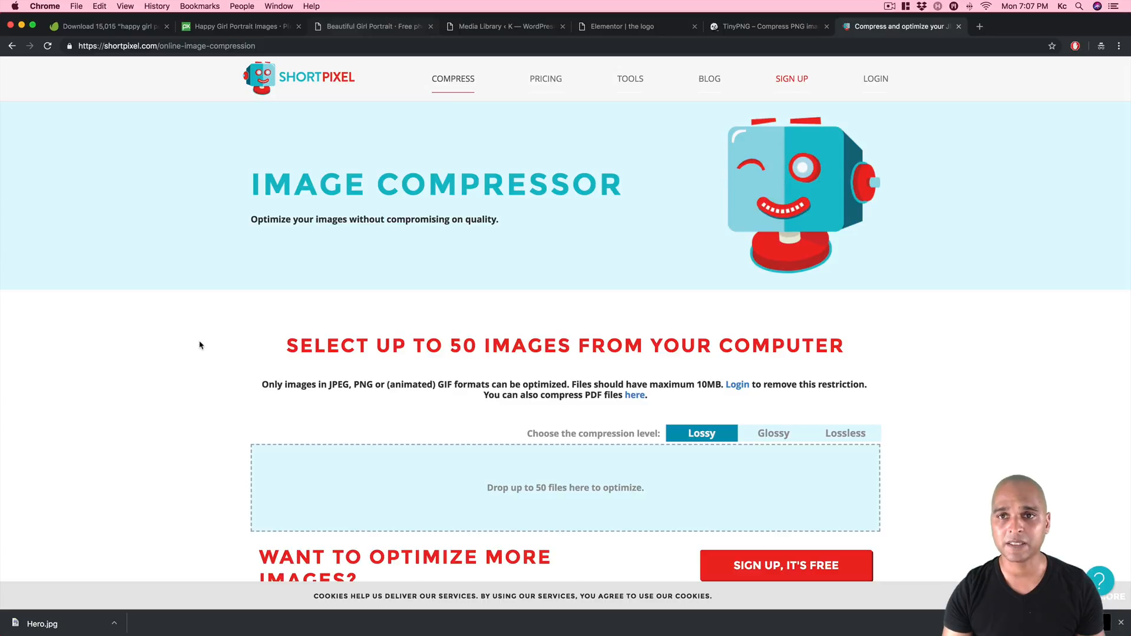
- Reorder the open browser pages so that ShortPixel comes before TinyPNG
key(ctrl+shift+Tab)
key(ctrl+shift+Tab)
key(ctrl+Tab)
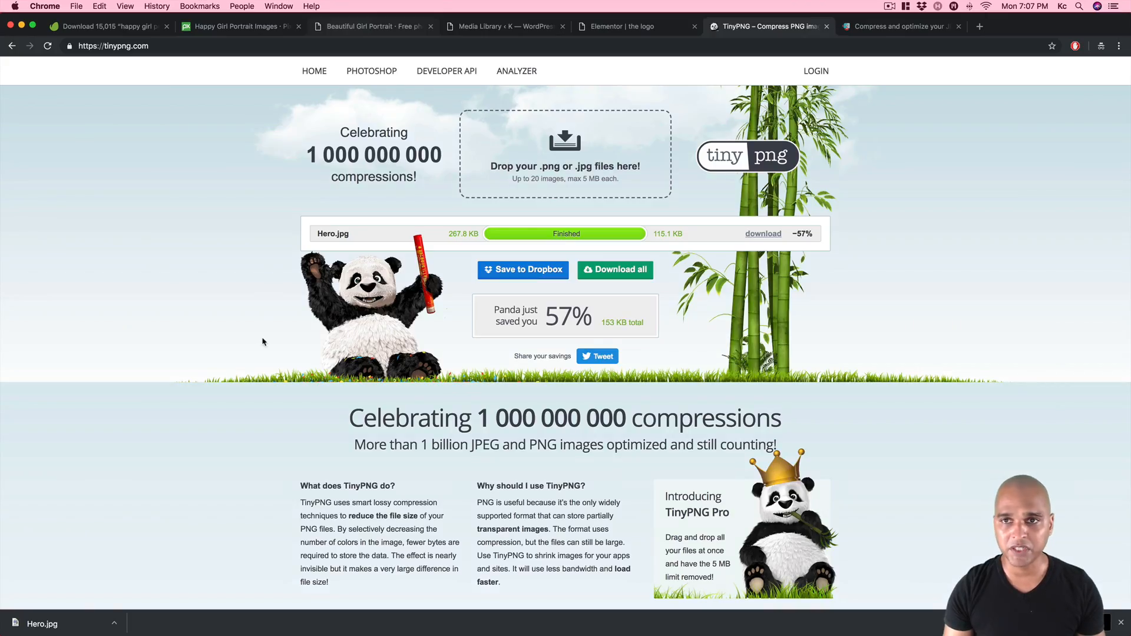
click(874, 29)
drag(874, 27, 748, 29)
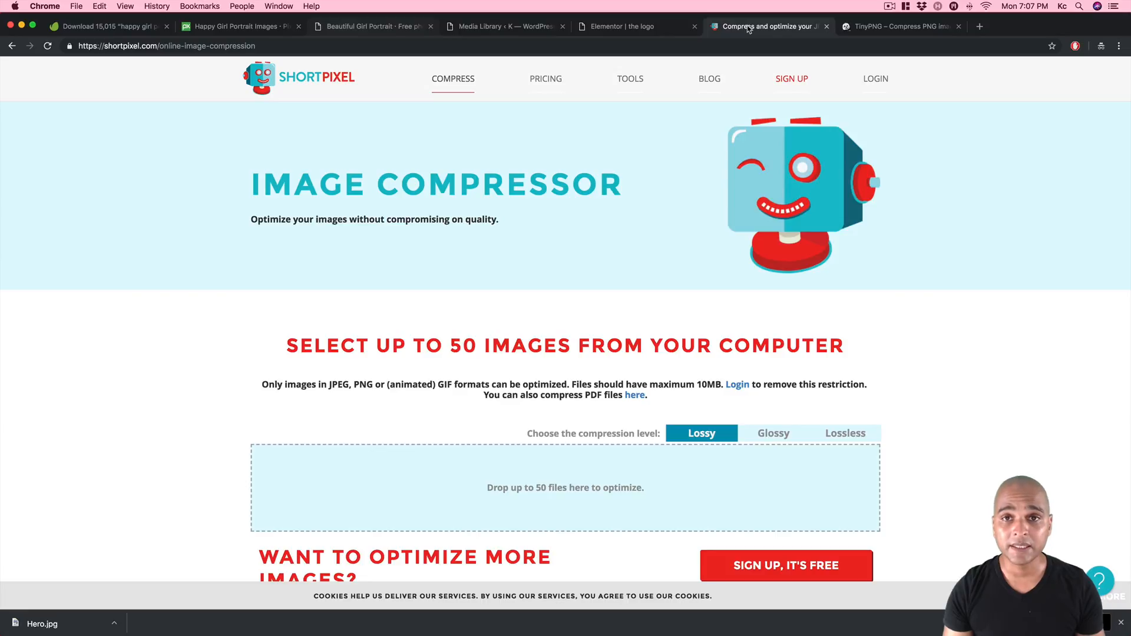
- Upload bg-2.jpg from the _pre-optimized folder to the WordPress Media Library
click(494, 30)
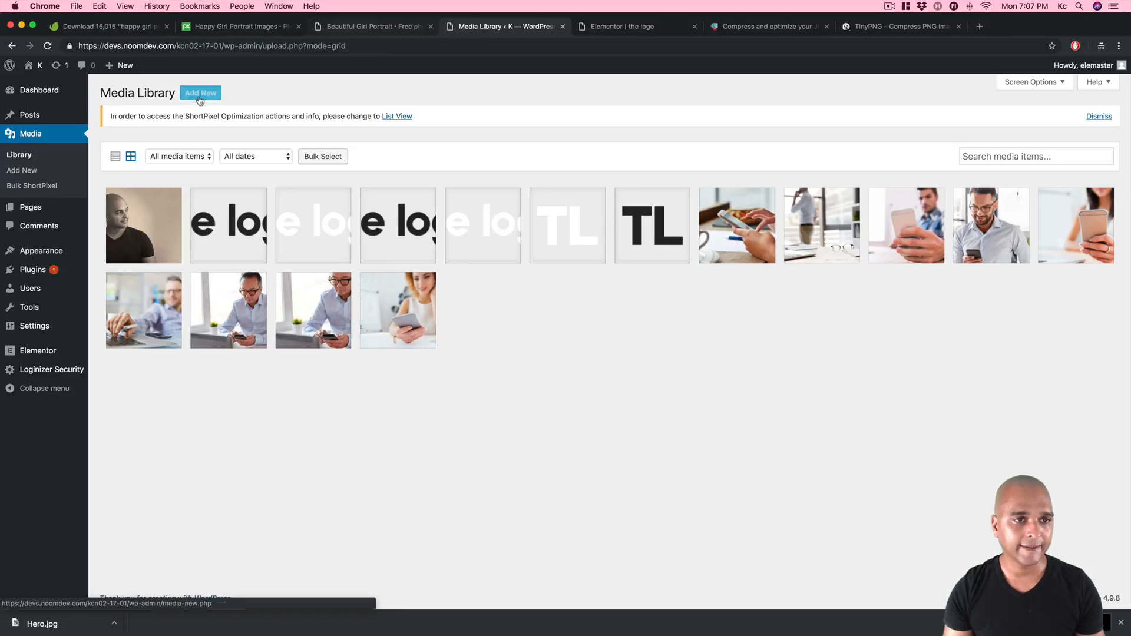
key(super+Tab)
key(super+Tab)
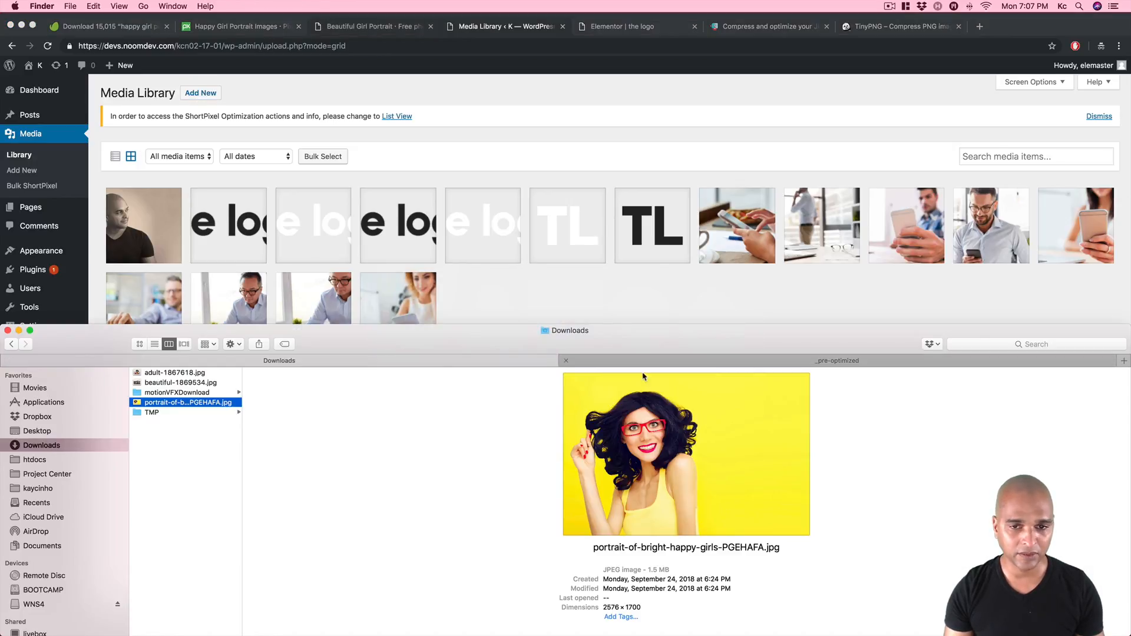
click(717, 360)
click(494, 373)
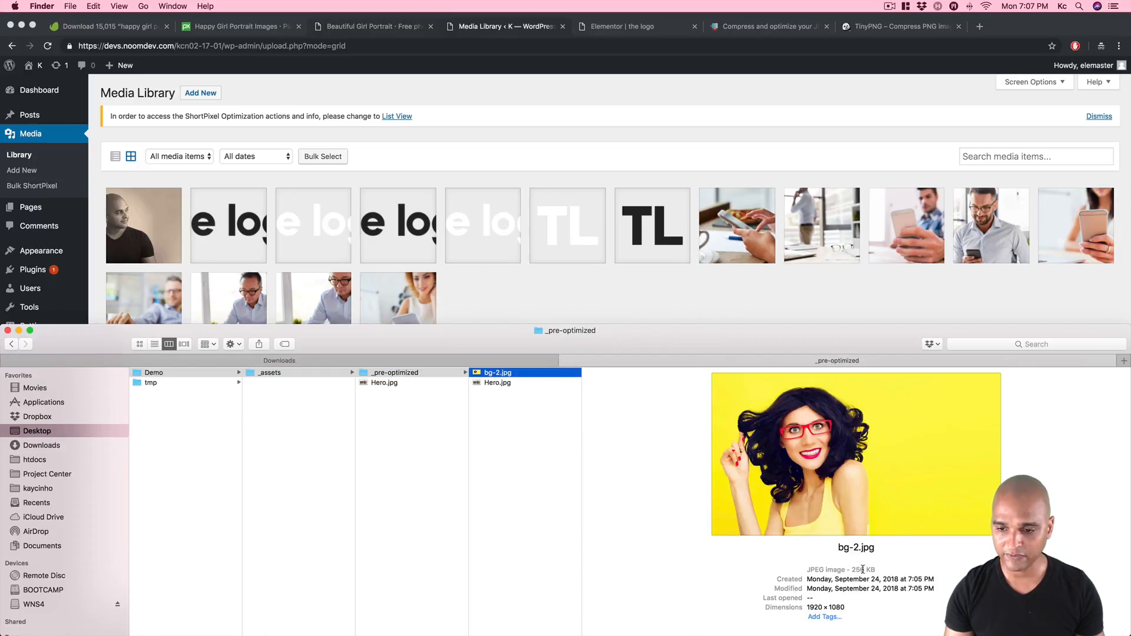
drag(486, 373, 474, 288)
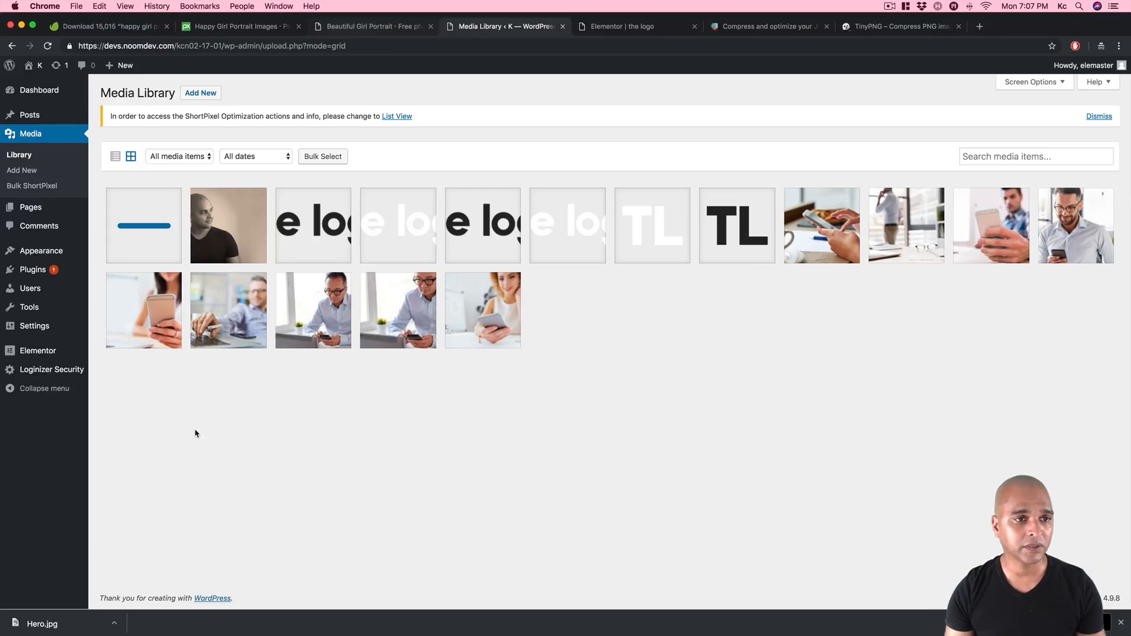
- Show the Media Library as a list and check the ShortPixel compression and thumbnail results for bg-2
click(114, 156)
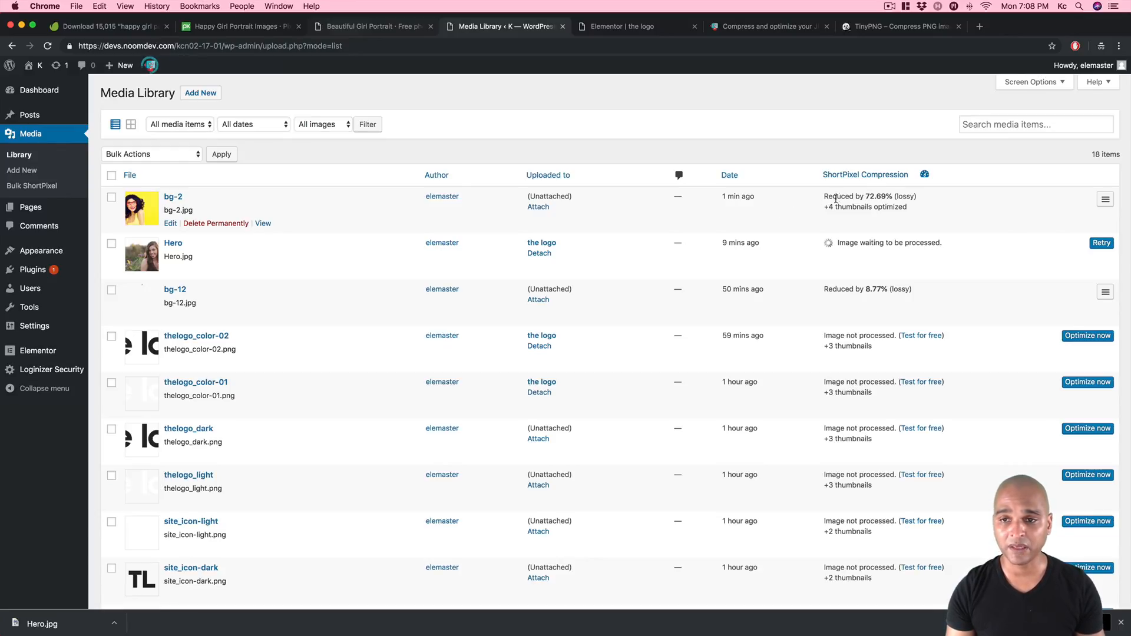
drag(826, 196, 879, 199)
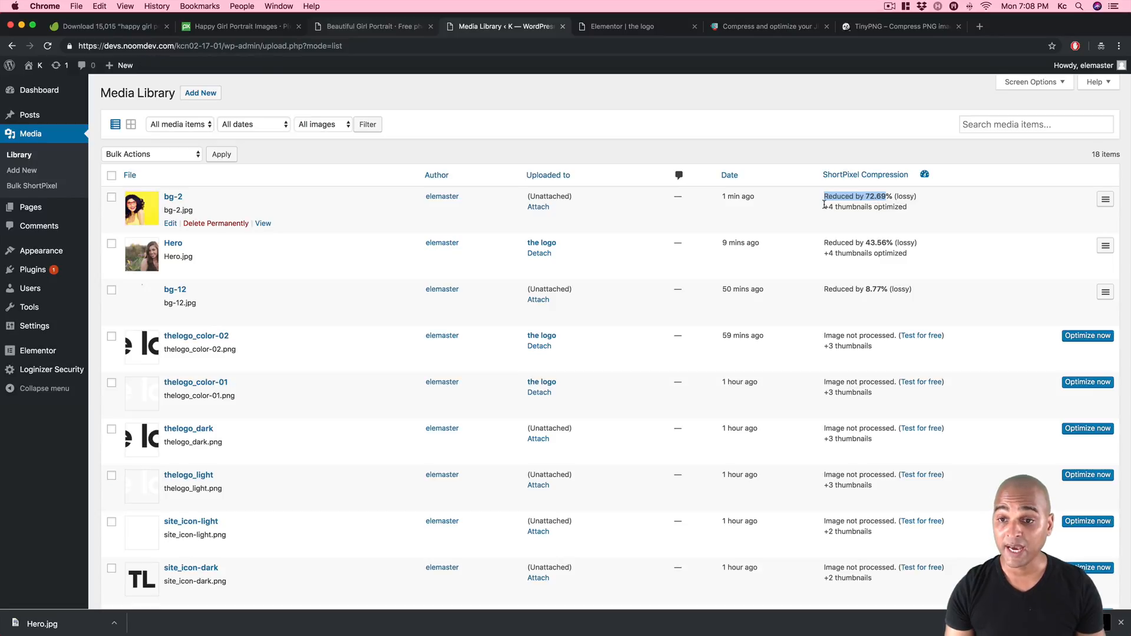
drag(827, 206, 907, 206)
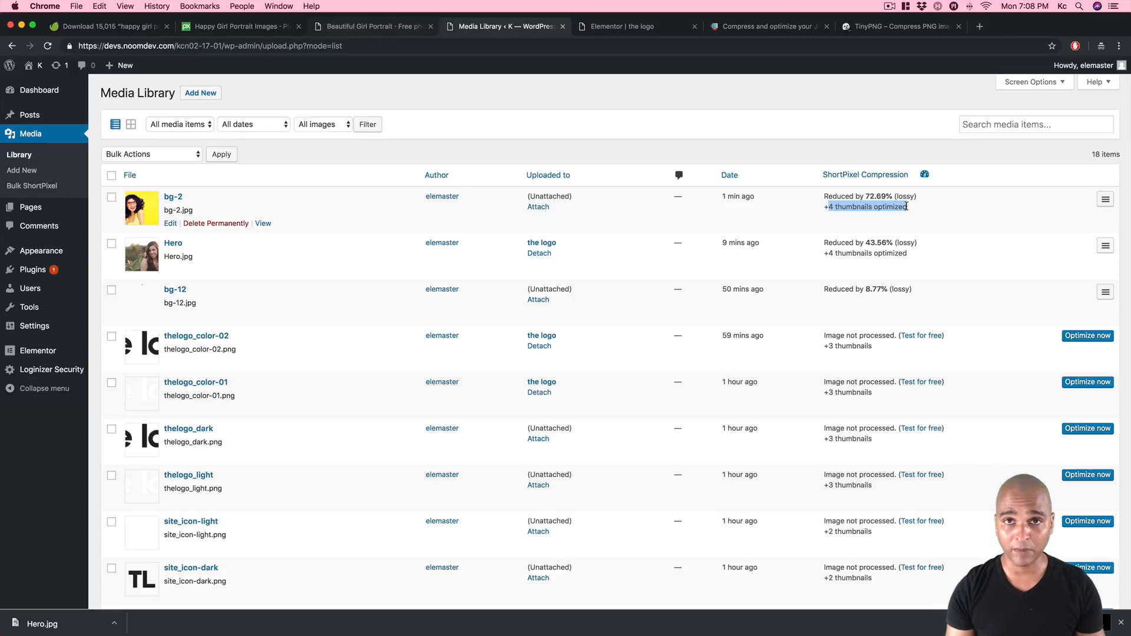
- Compare the original and ShortPixel versions of bg-2, and check its optimized file size in the media details
click(1104, 199)
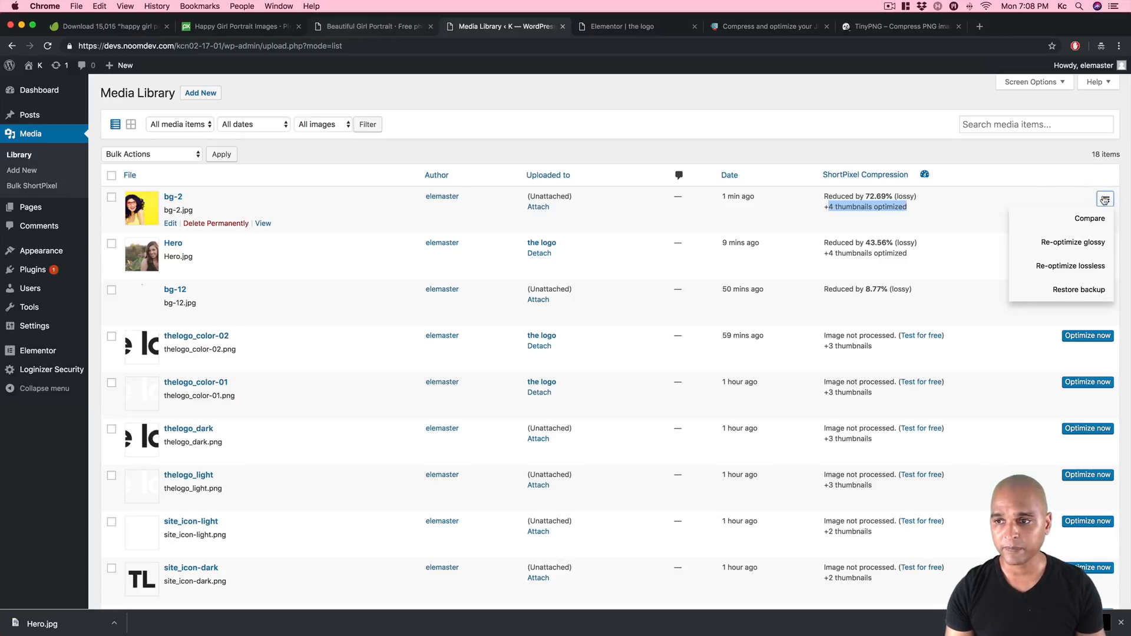
click(1079, 219)
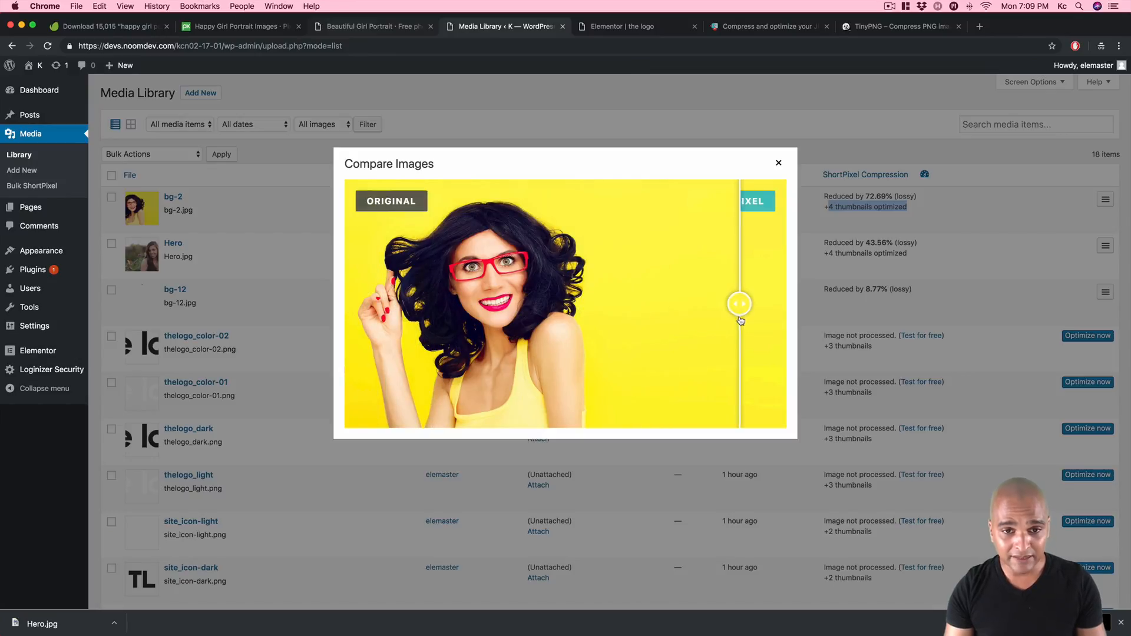
click(777, 164)
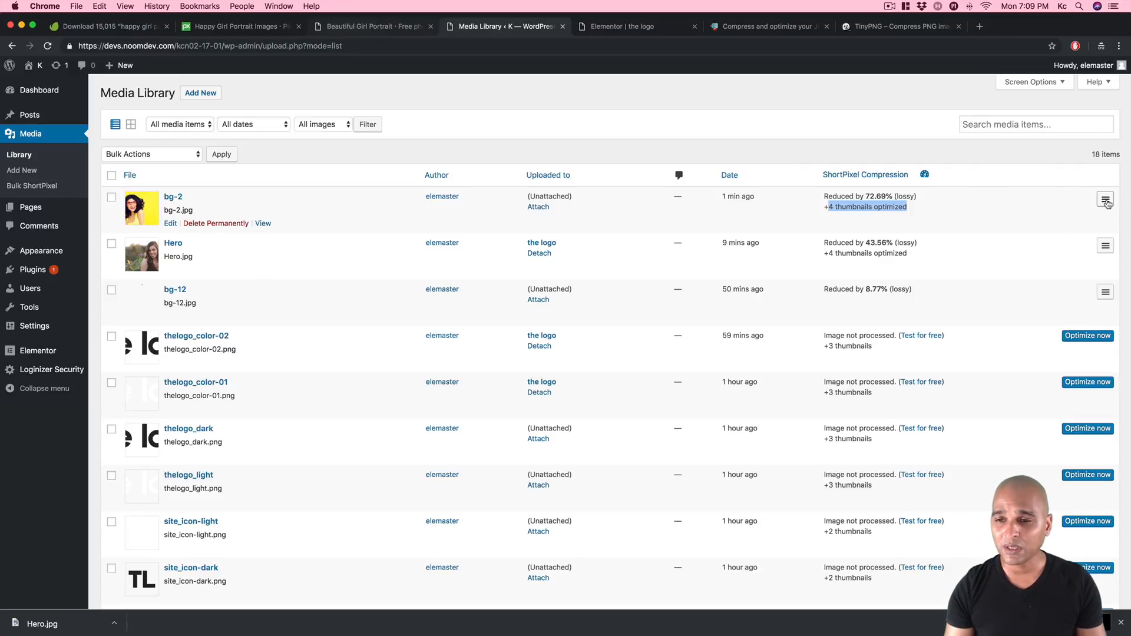
click(141, 207)
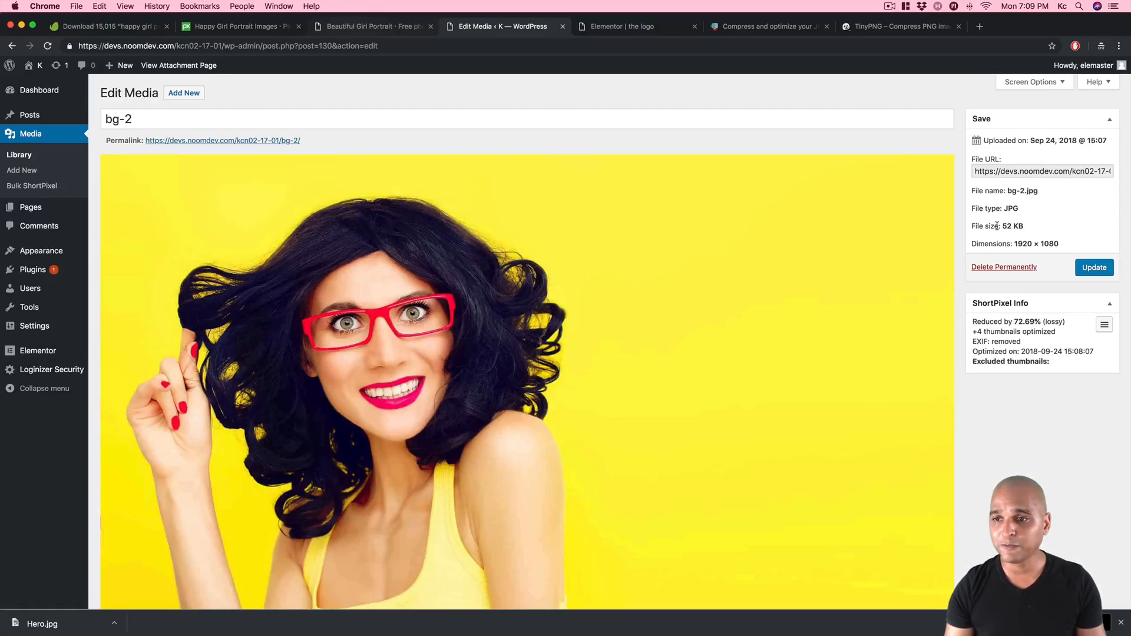
drag(1000, 226, 1022, 227)
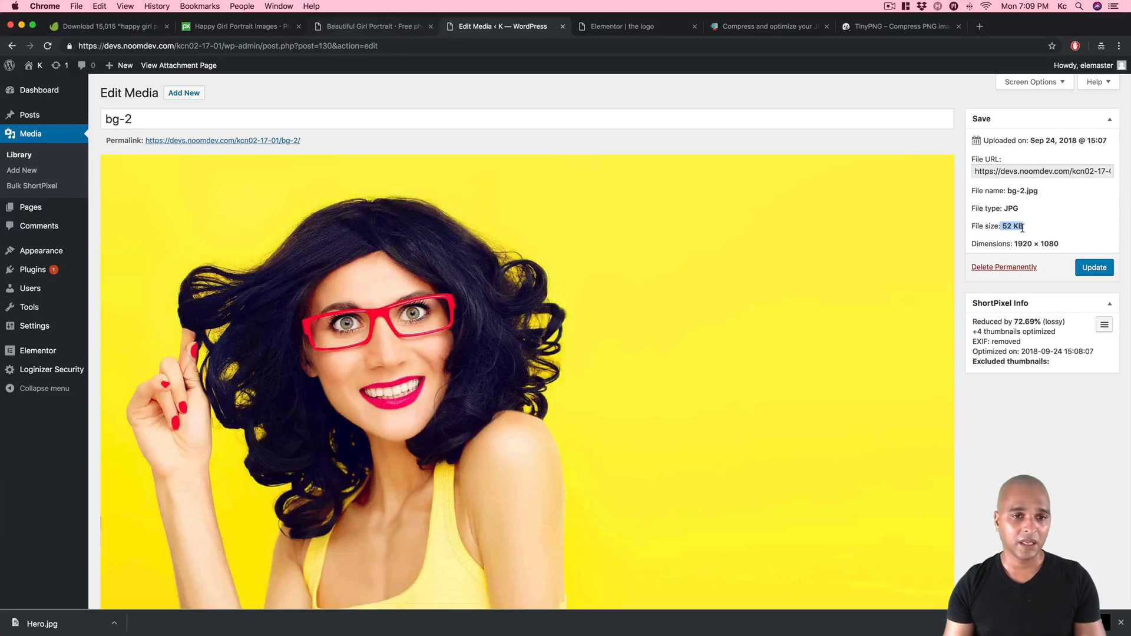
- Compare the file sizes of the downloaded portrait and the pre-optimized bg-2.jpg in Finder with the optimized bg-2 in WordPress
key(super+Tab)
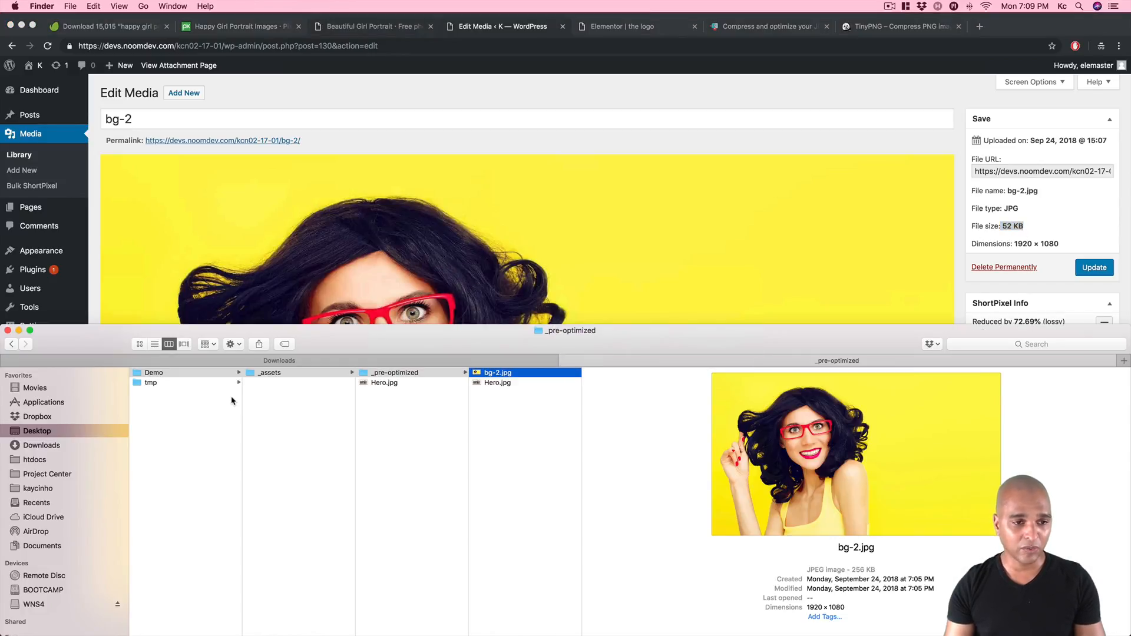
click(211, 361)
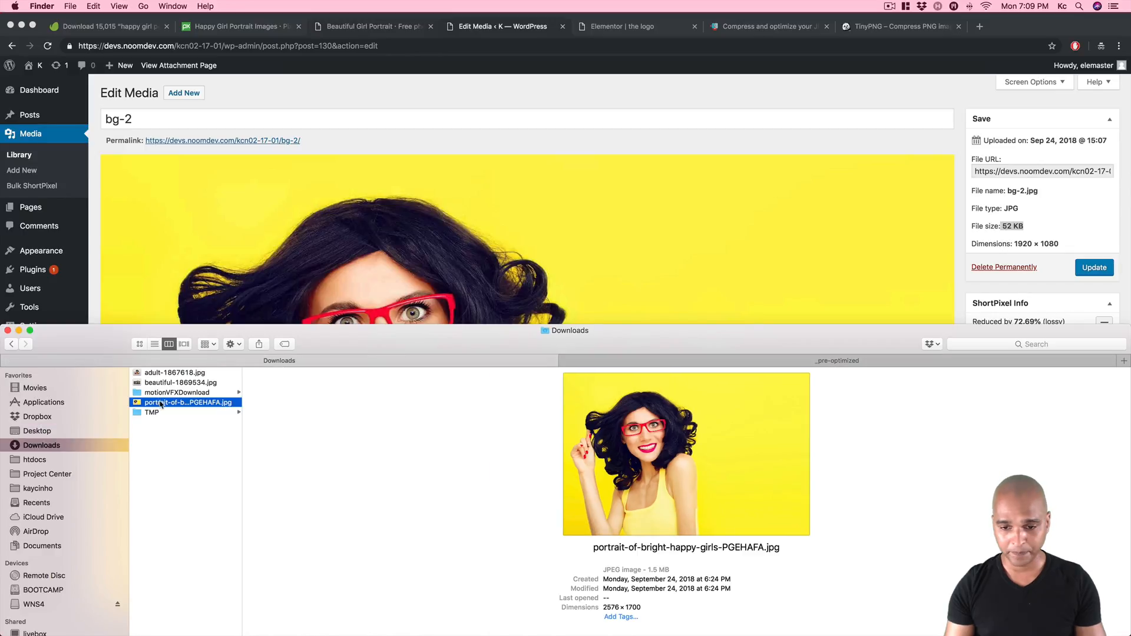
key(space)
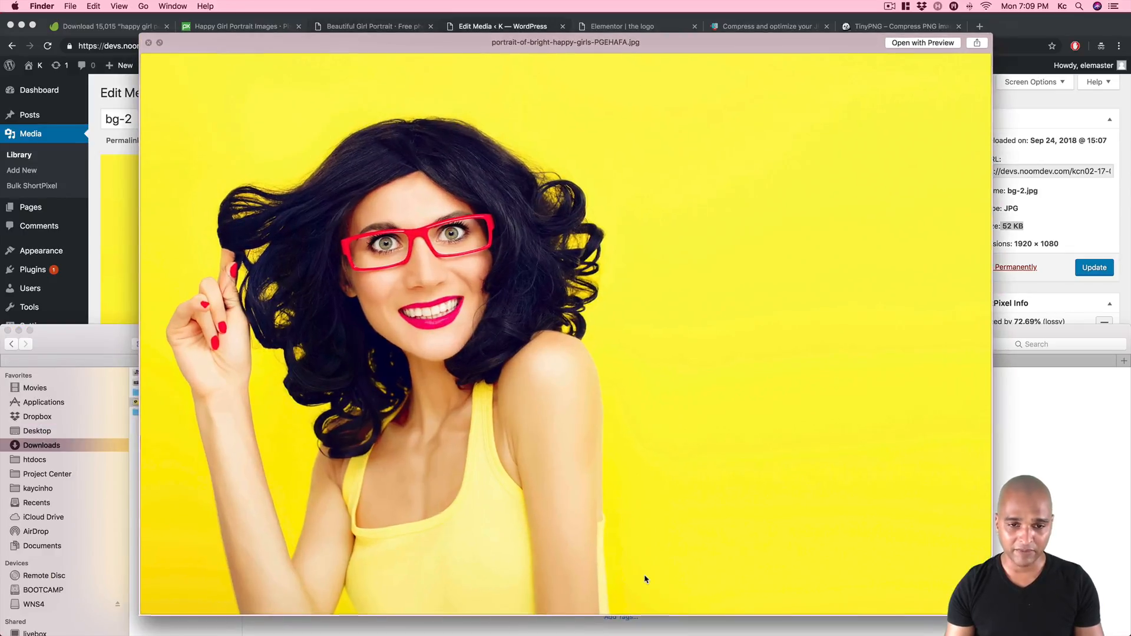
key(space)
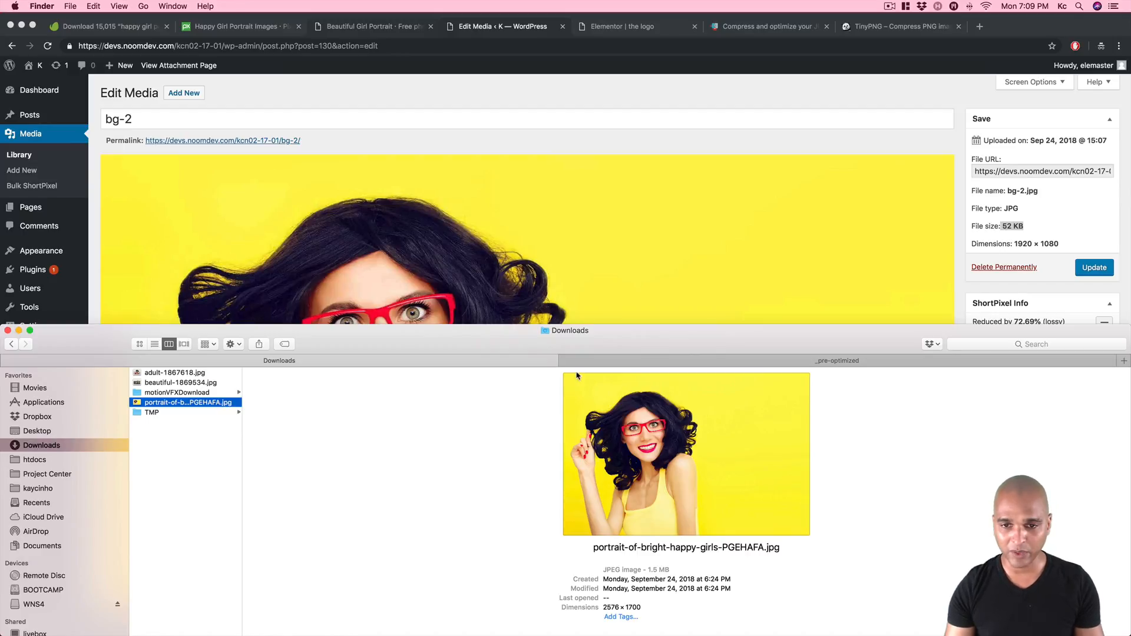
click(624, 363)
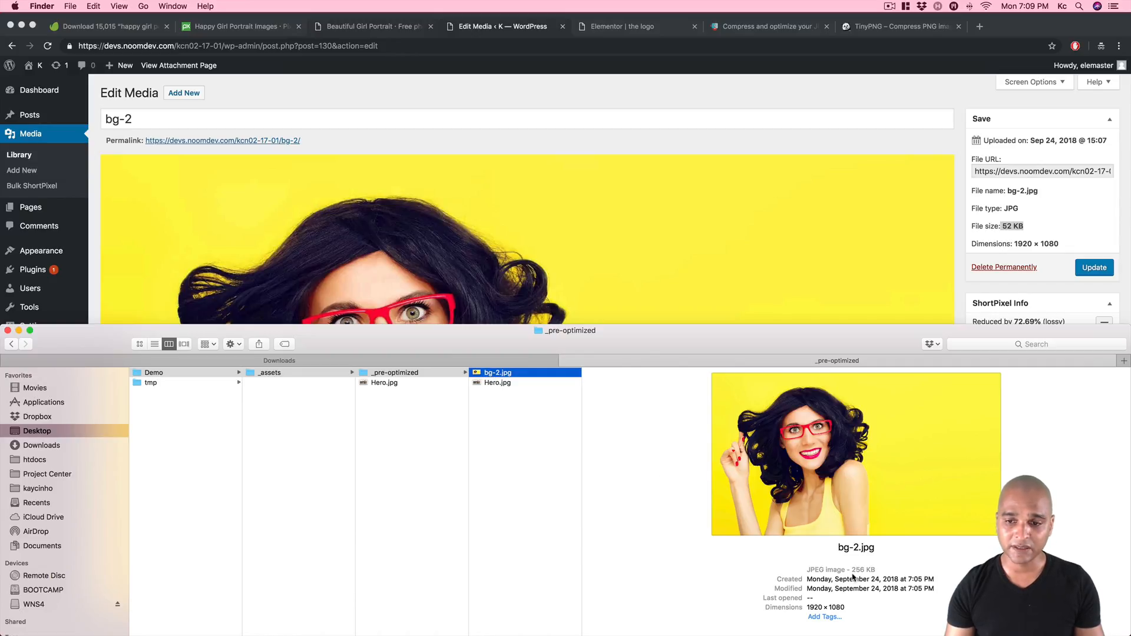
click(654, 198)
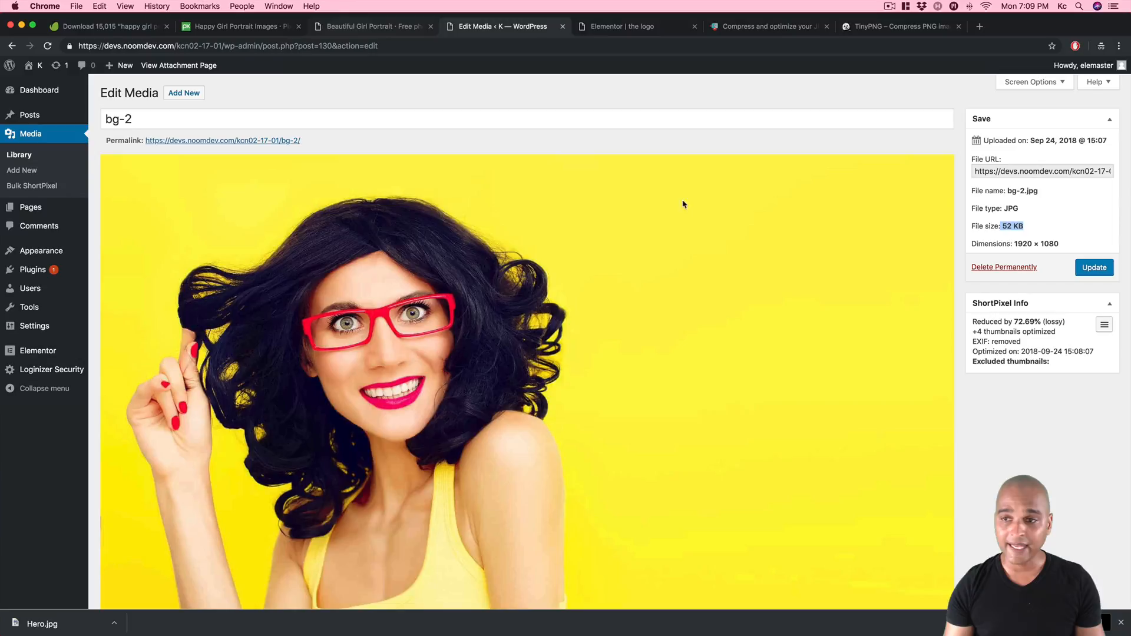
double_click(1004, 226)
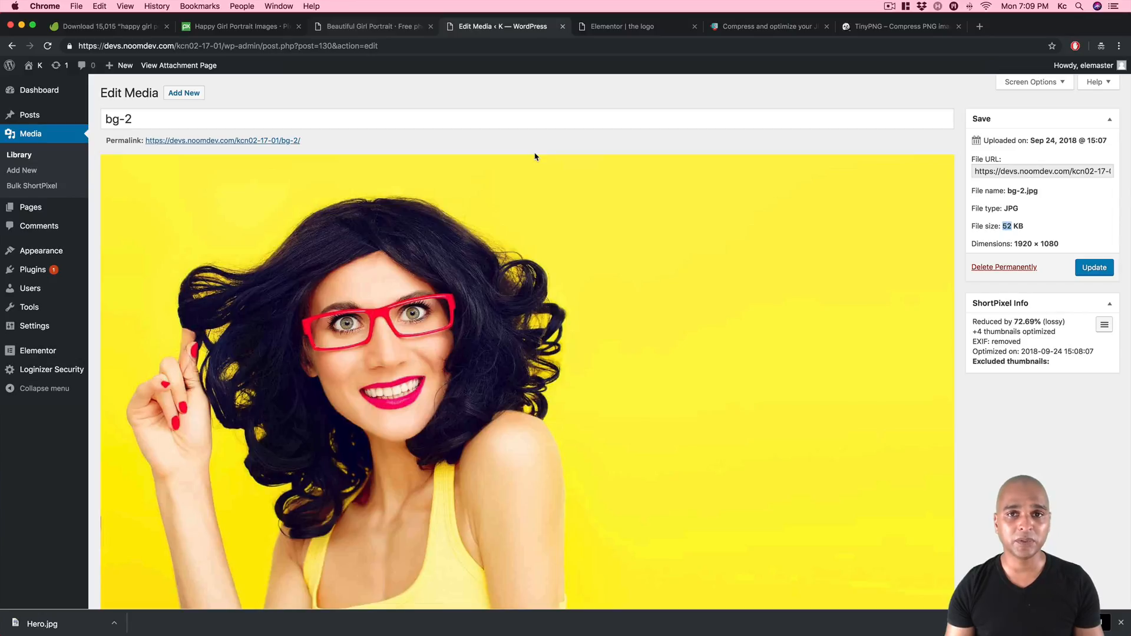
- Switch to the Elementor editor of the logo page and reload it
key(ctrl+Tab)
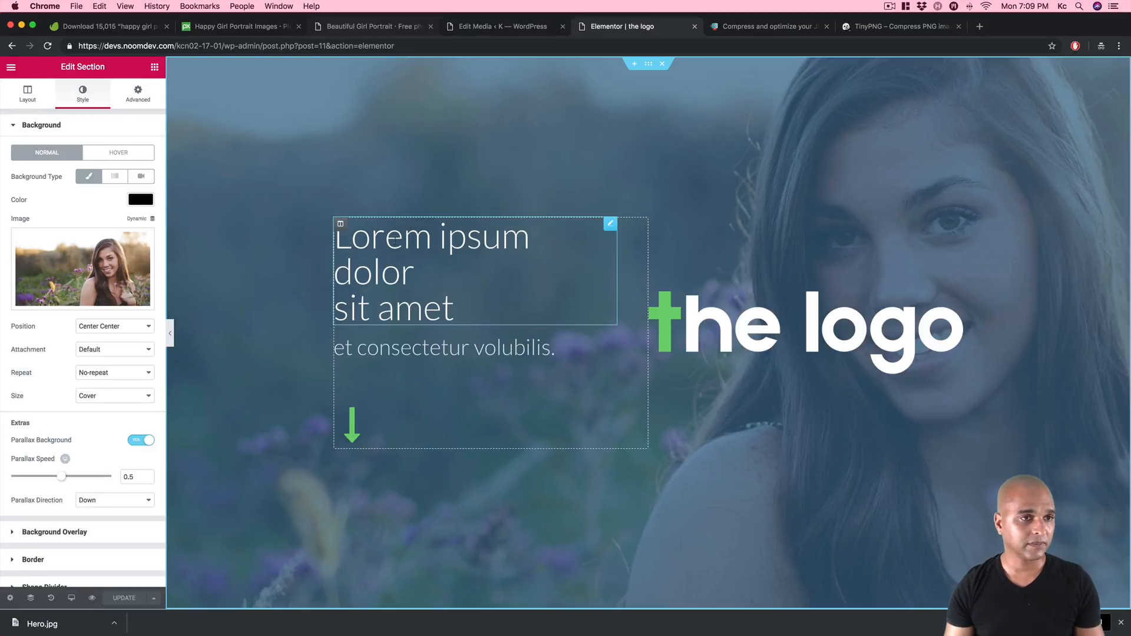
key(super+r)
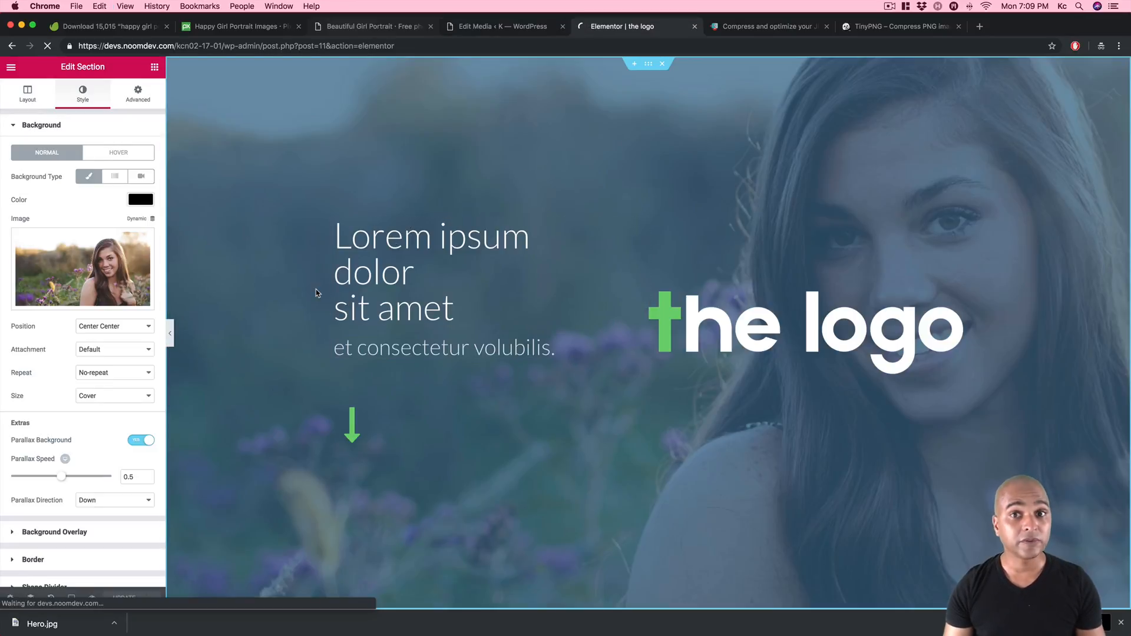
key(ctrl+shift+Tab)
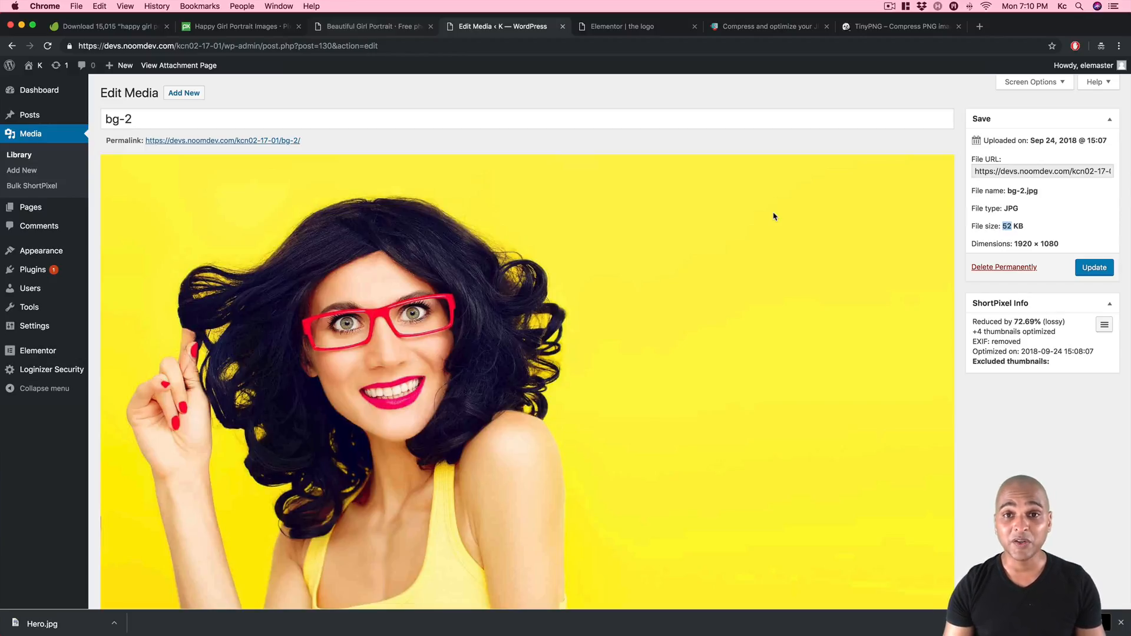
key(ctrl+Tab)
- Duplicate the hero section with the logo and the heading
click(652, 259)
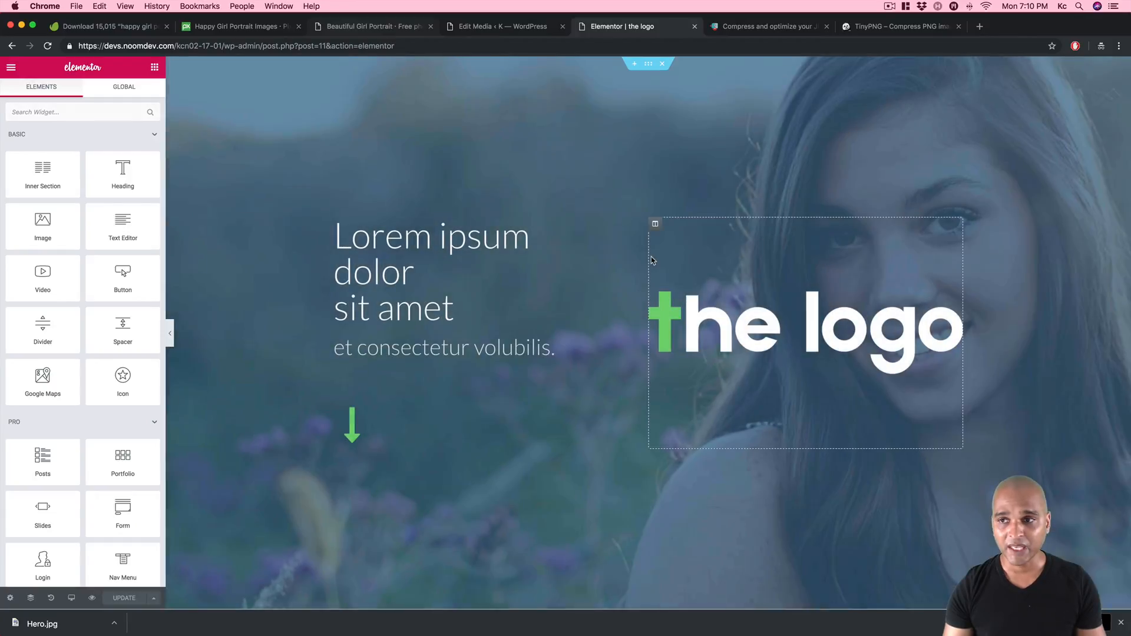
click(648, 64)
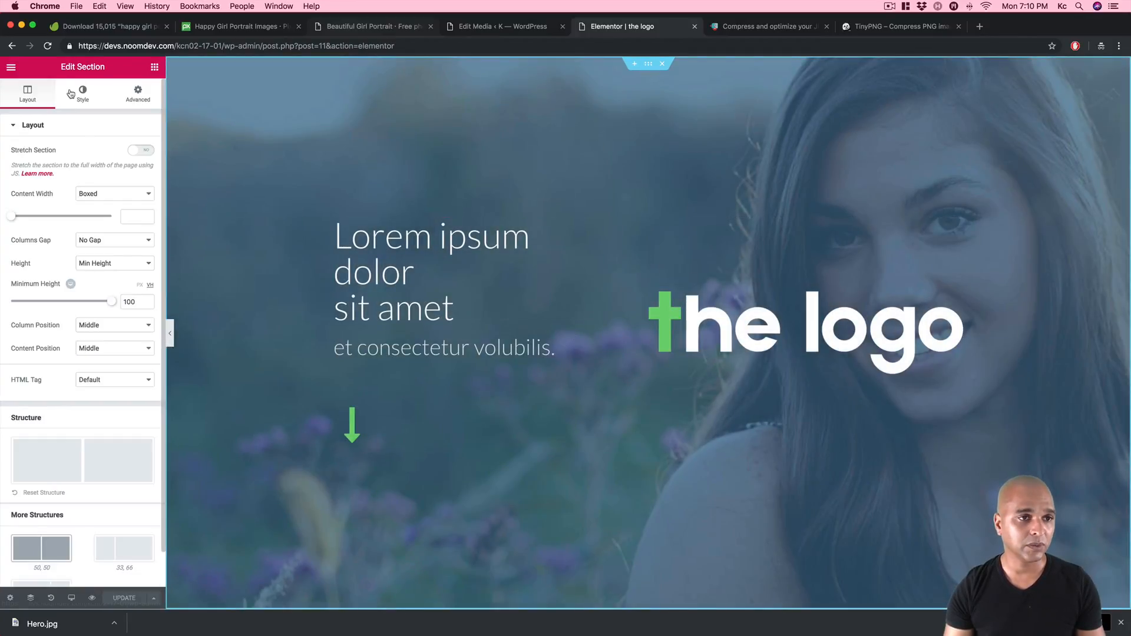
right_click(648, 65)
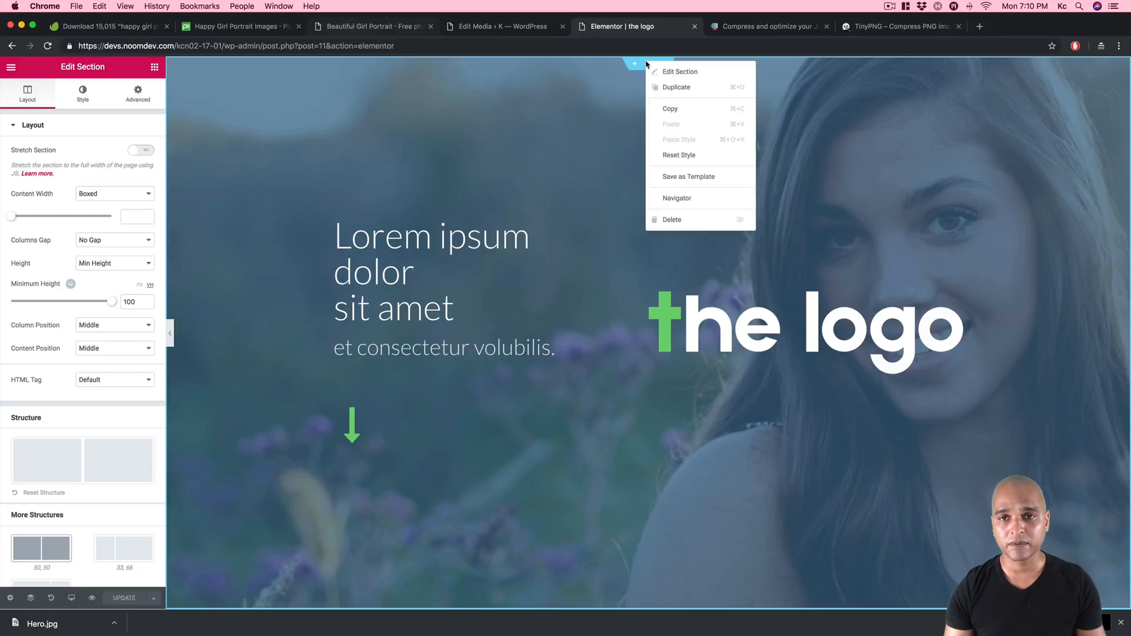
click(660, 88)
- Replace the background image of one of the two hero sections with bg-2.jpg from the Media Library and check it on the page
click(82, 95)
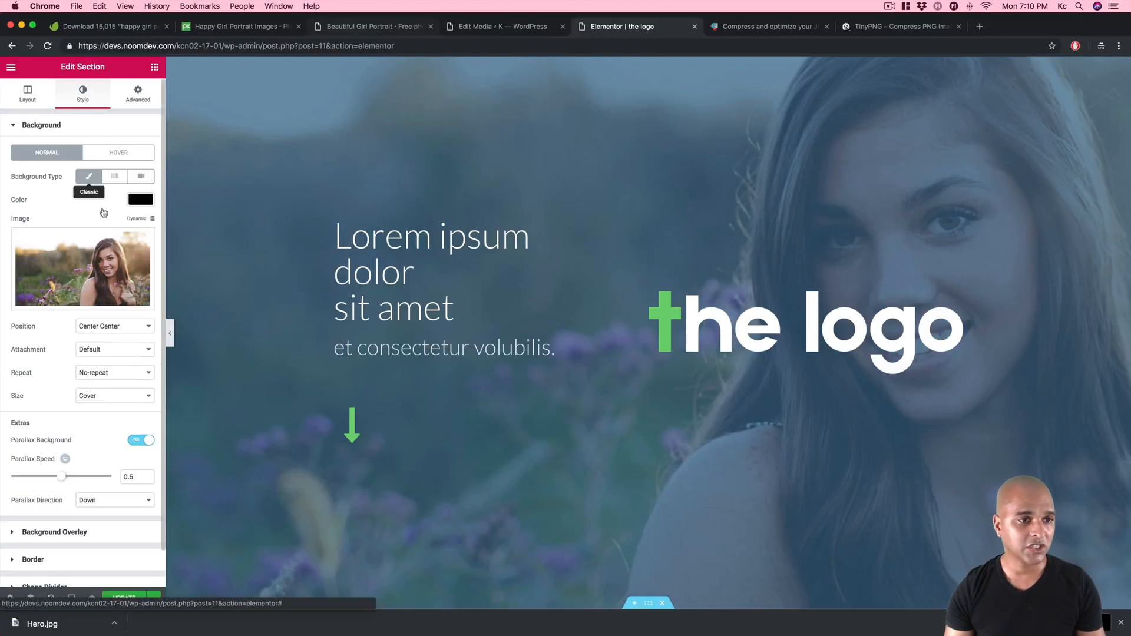
click(88, 270)
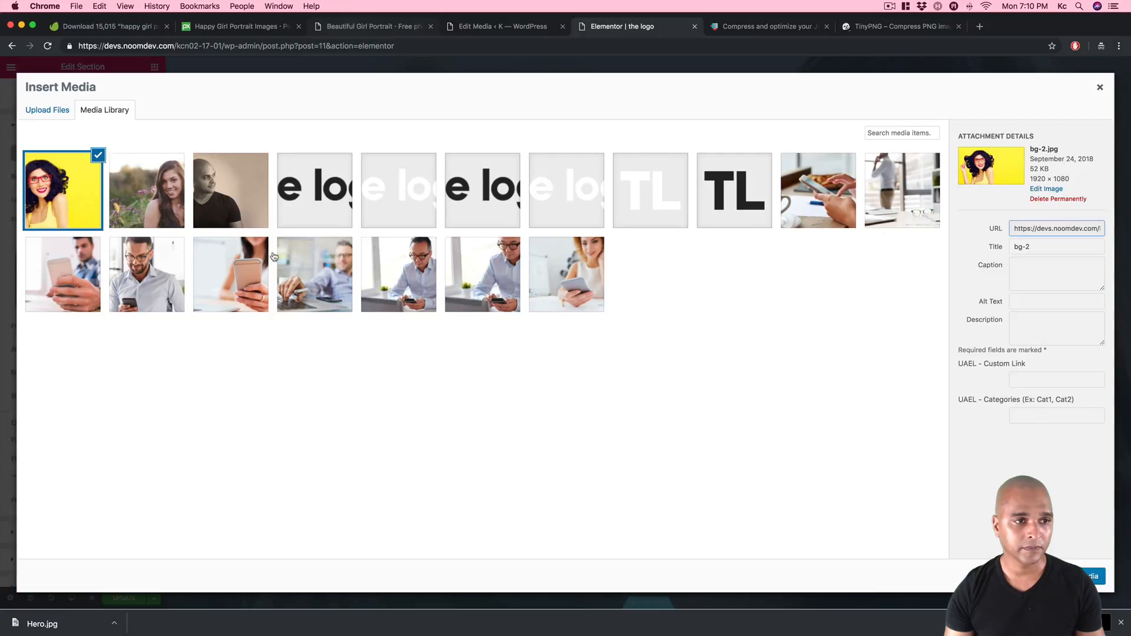
click(1080, 576)
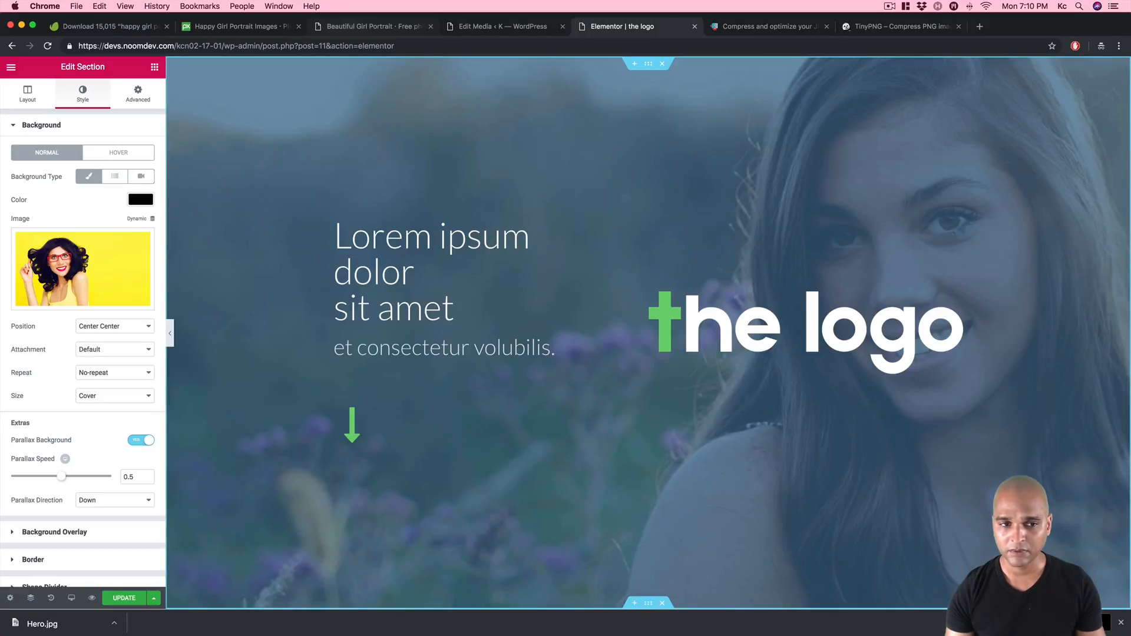
scroll(519, 353, down, 10)
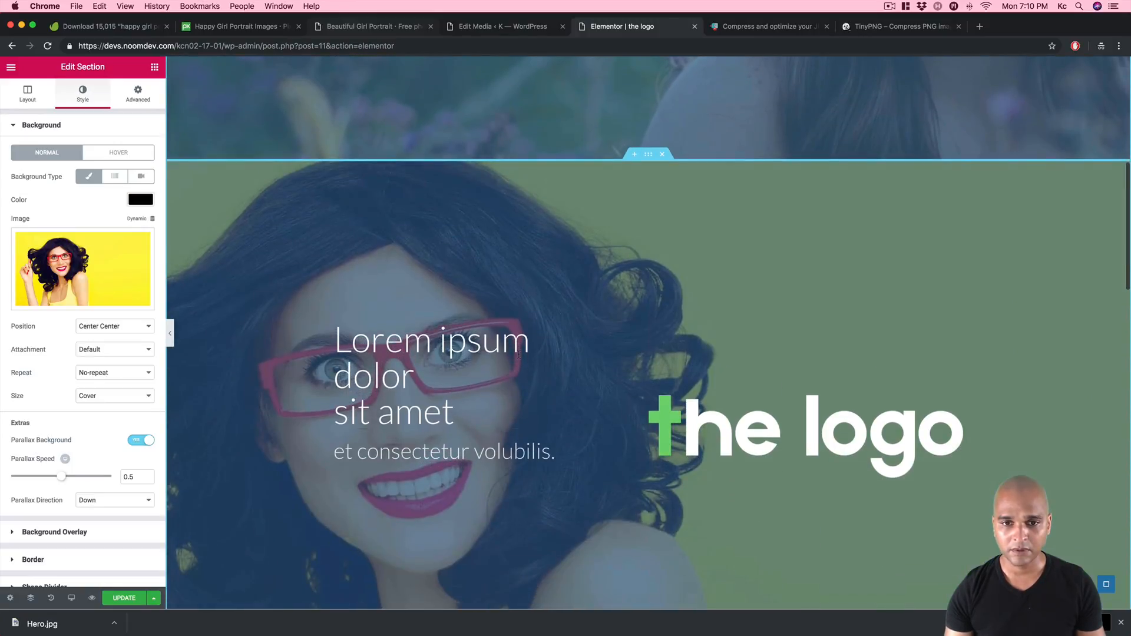
scroll(519, 354, down, 2)
scroll(519, 353, up, 5)
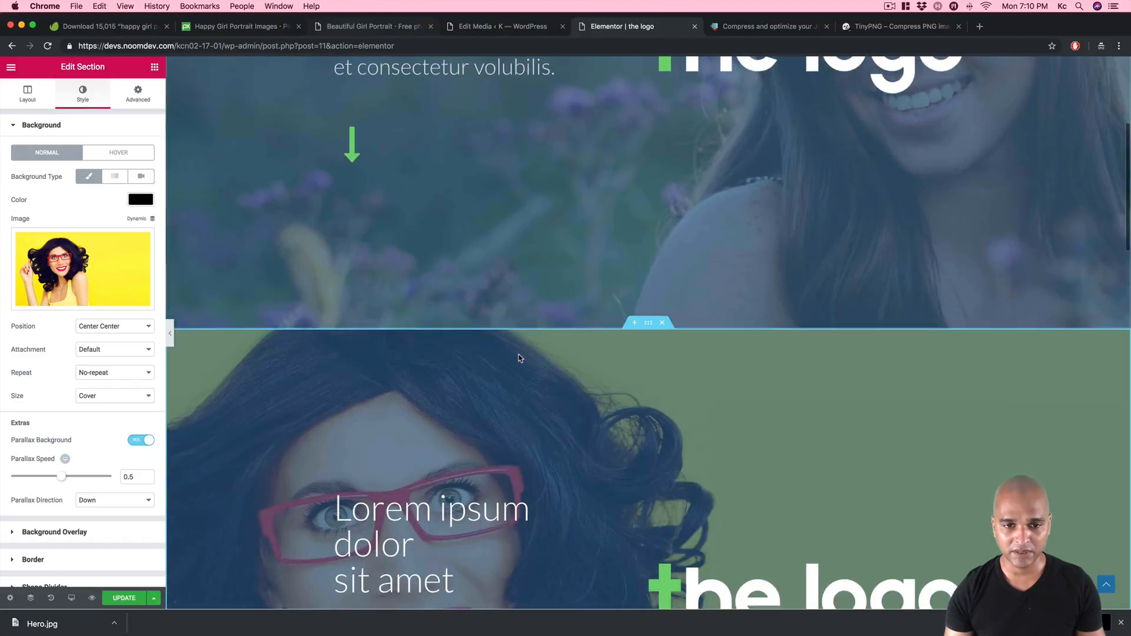
scroll(519, 353, down, 3)
scroll(519, 353, down, 2)
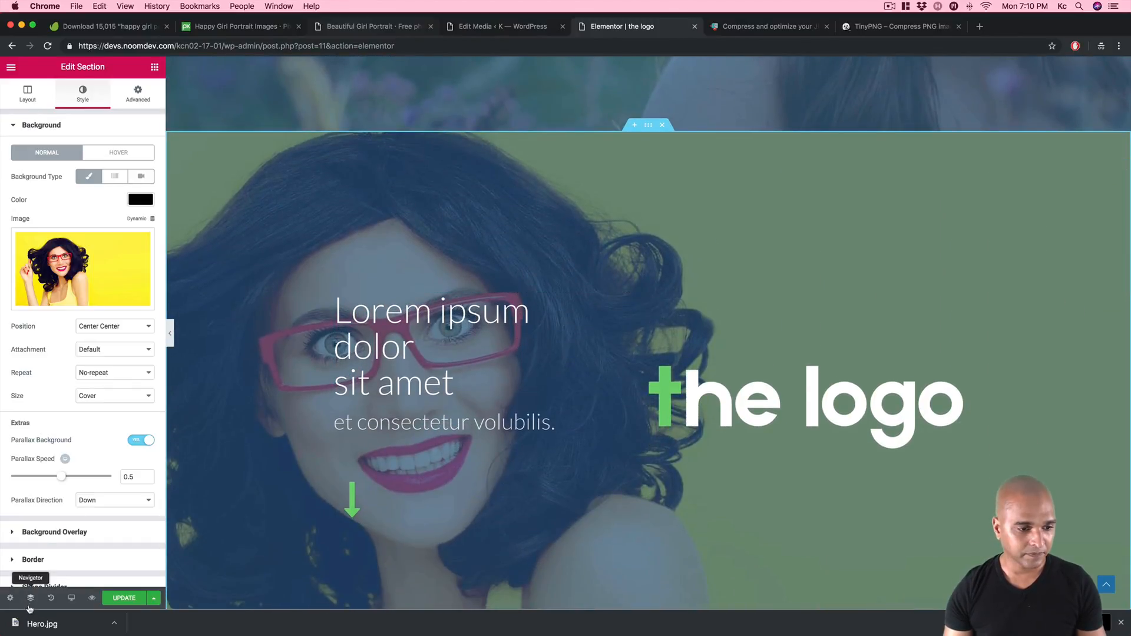
- Reorder the page's sections with the Navigator so that the bg-2 hero section comes before the original hero section
click(31, 600)
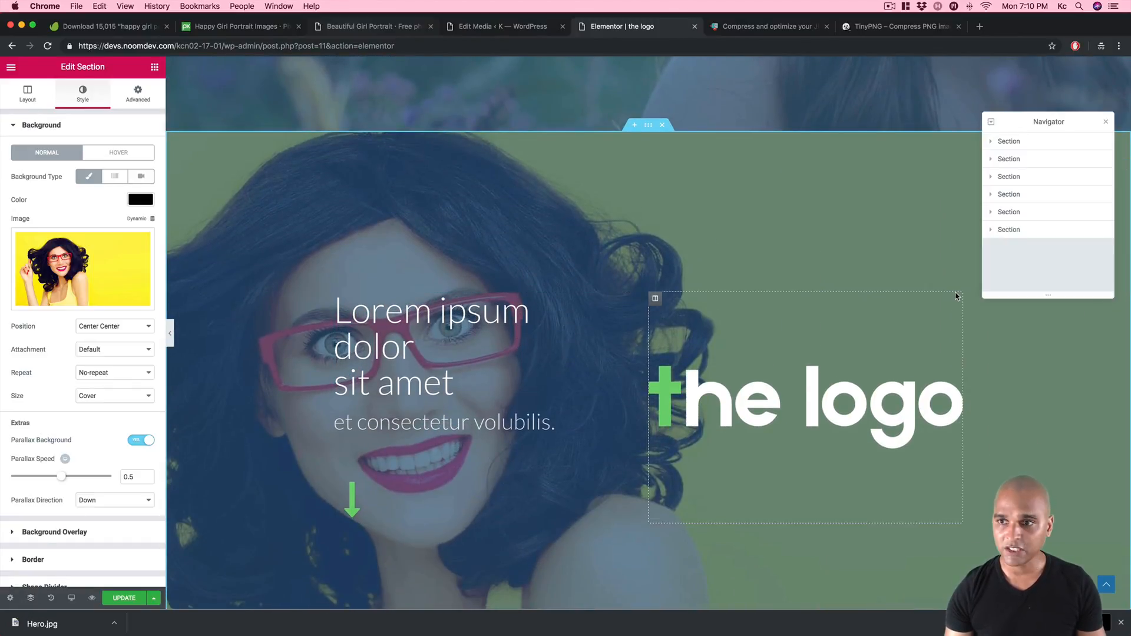
click(1016, 141)
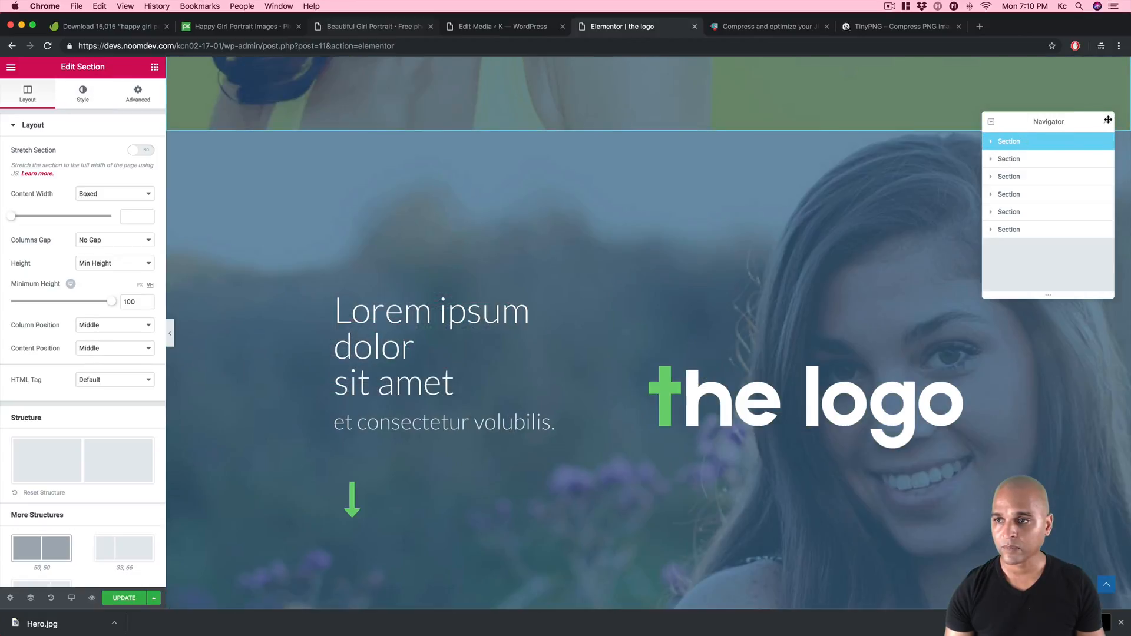
click(1108, 121)
scroll(659, 244, up, 8)
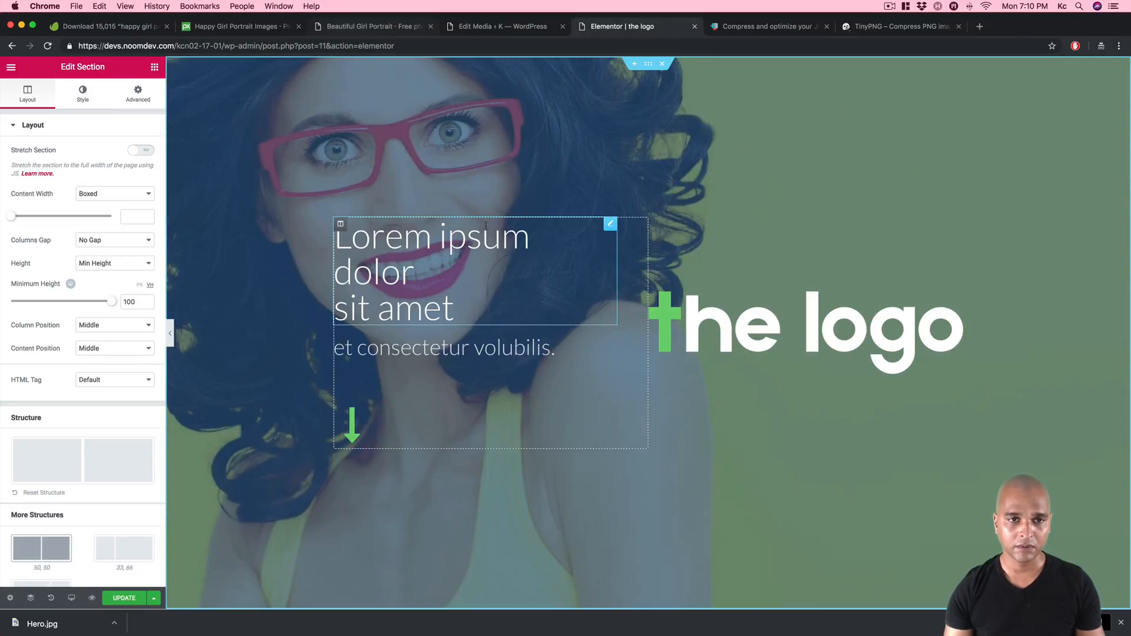
scroll(476, 324, down, 2)
scroll(477, 324, up, 1)
scroll(477, 324, down, 4)
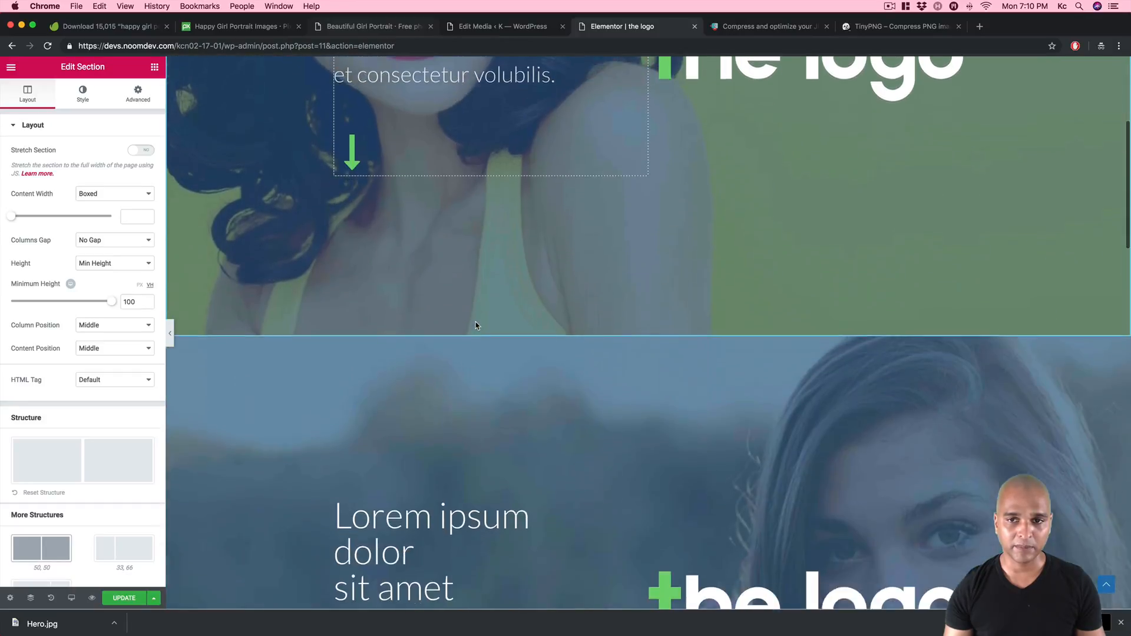
scroll(477, 324, up, 5)
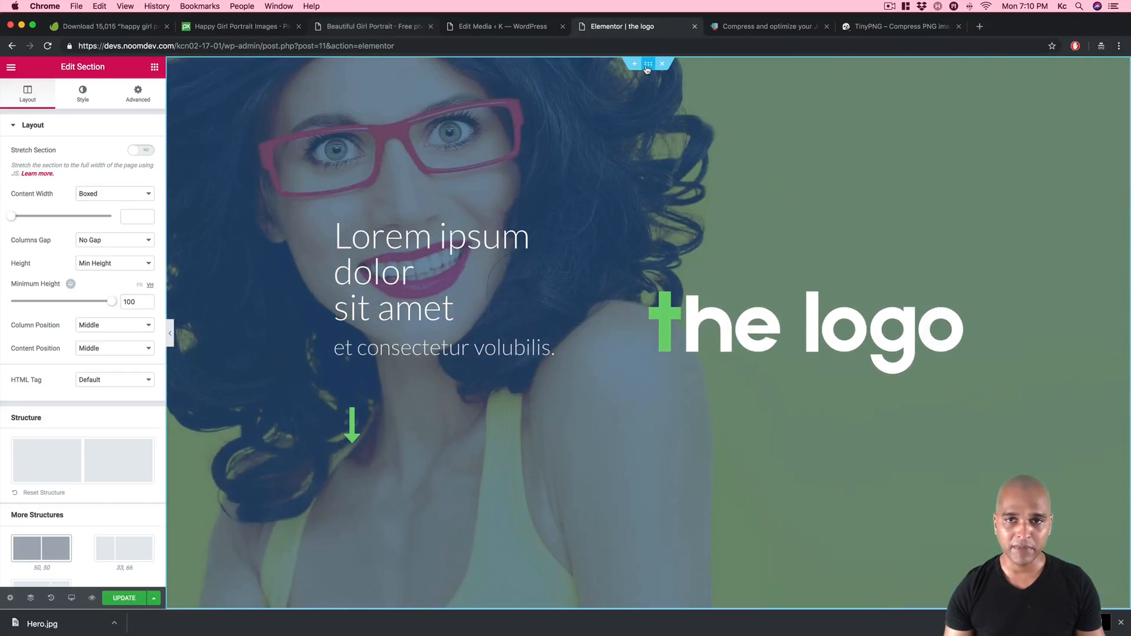
- Raise the background overlay opacity of the bg-2 hero section to 0.82 and review it against the section below
click(82, 94)
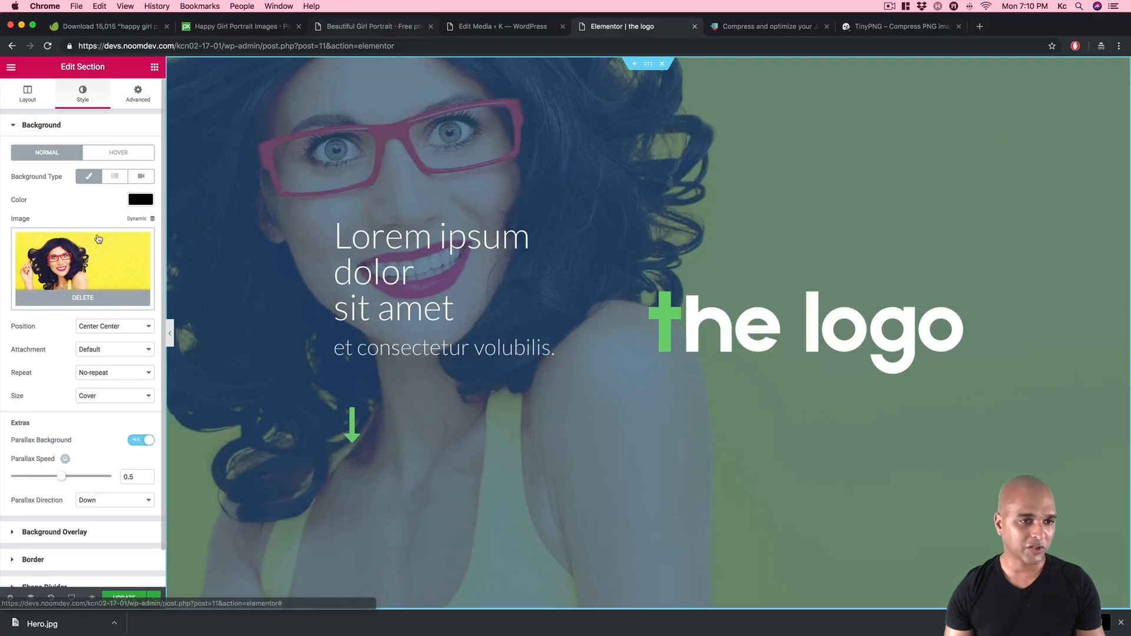
click(34, 533)
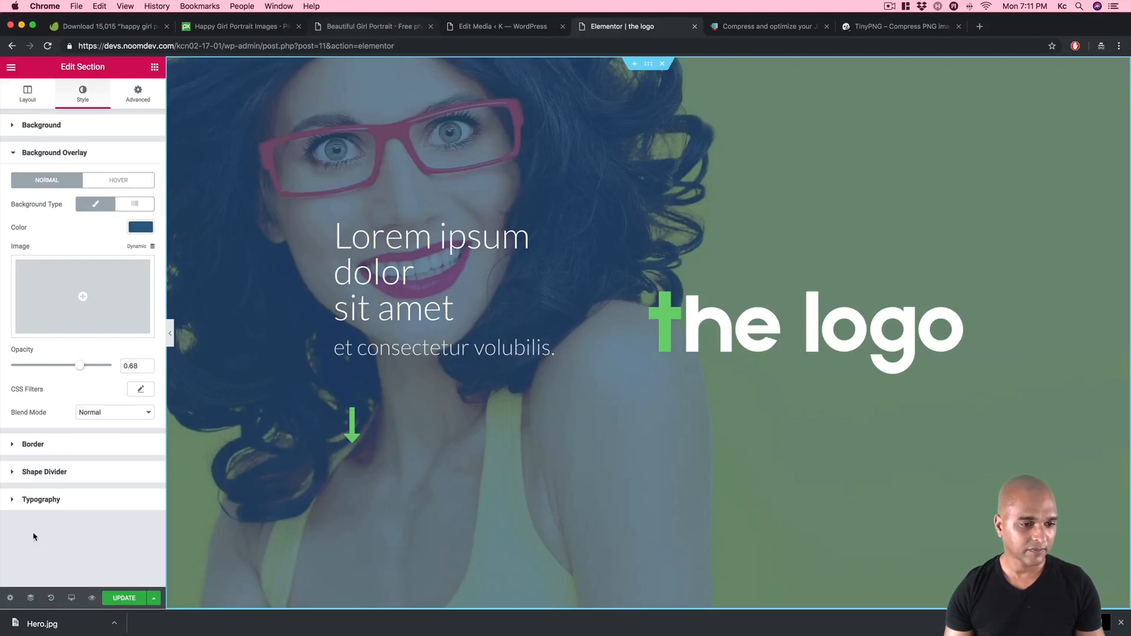
drag(86, 367, 90, 367)
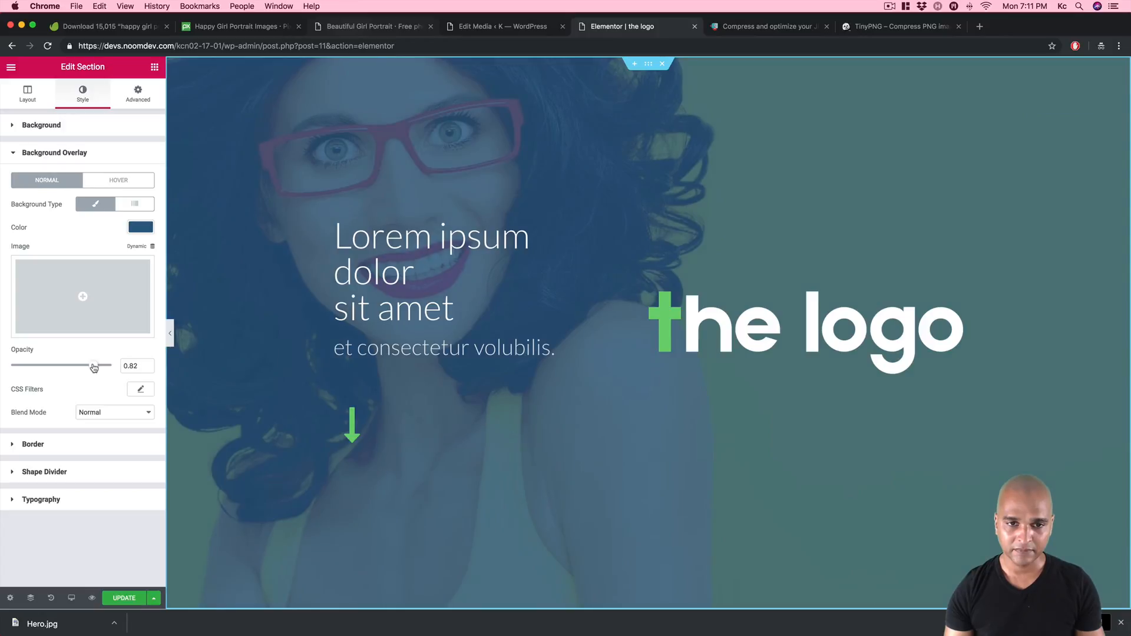
scroll(358, 429, down, 10)
scroll(359, 429, up, 10)
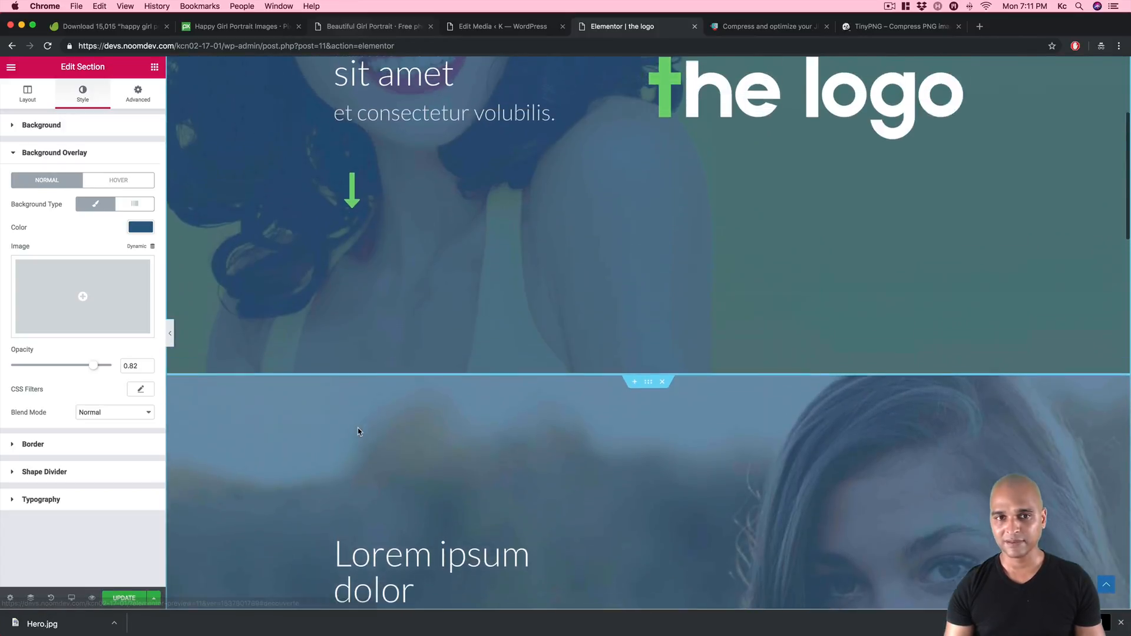
scroll(358, 431, down, 3)
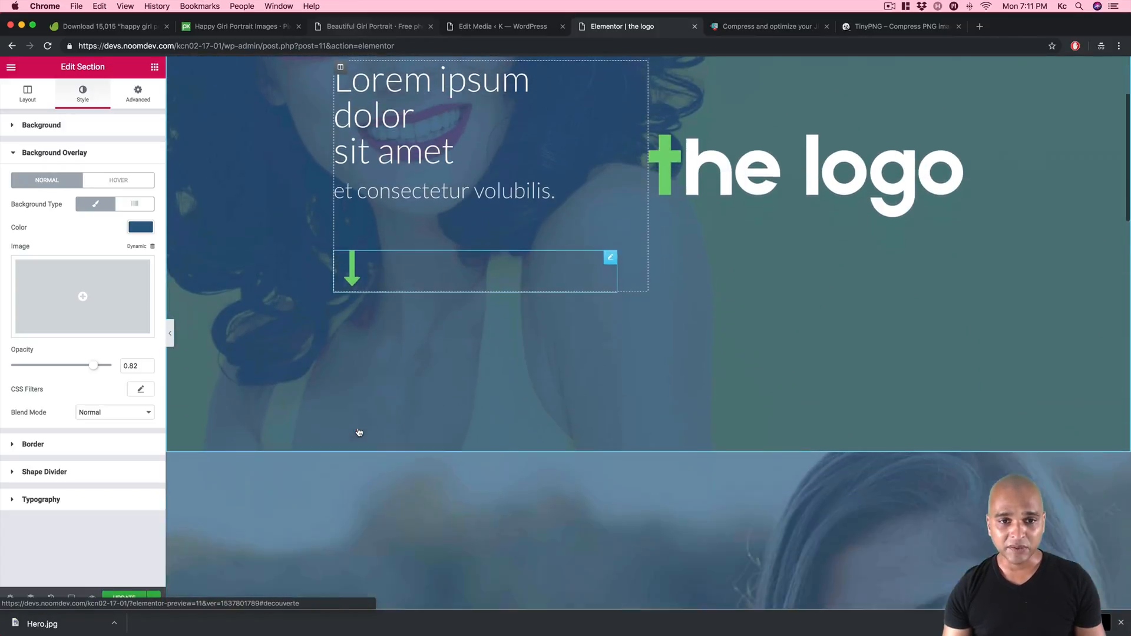
scroll(358, 432, up, 3)
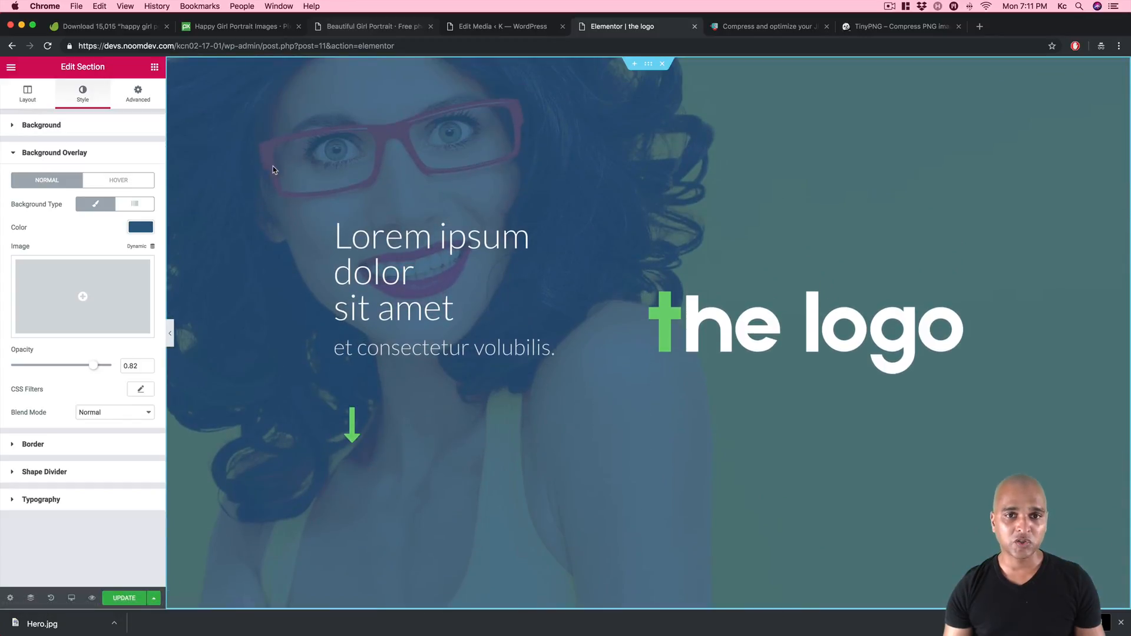